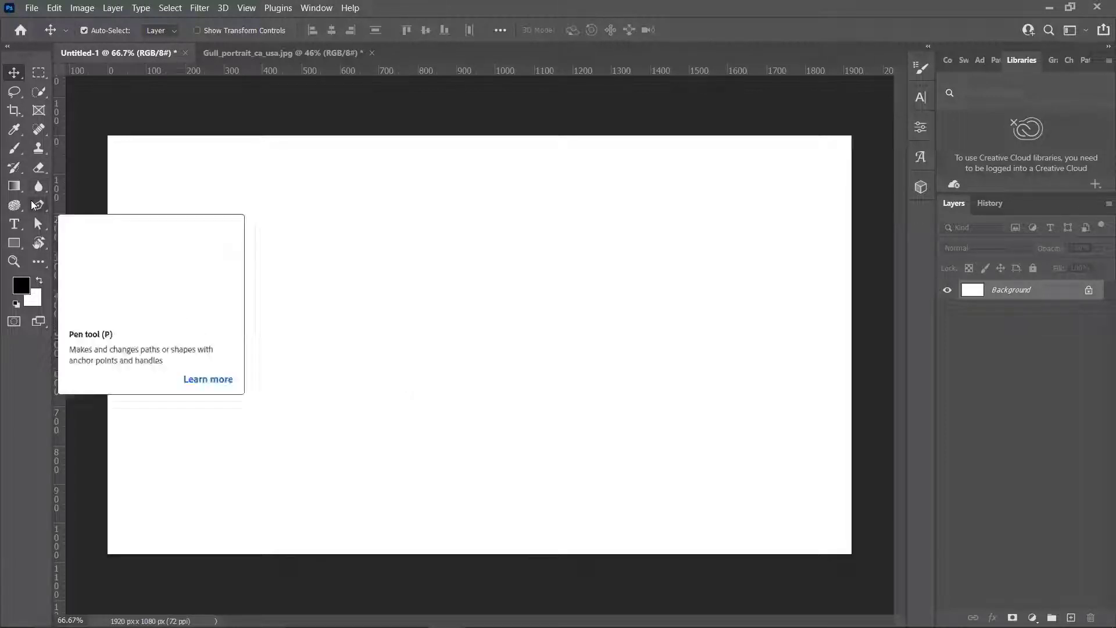
- Select the Pen tool to start drawing anchor-point paths on the blank canvas
click(33, 204)
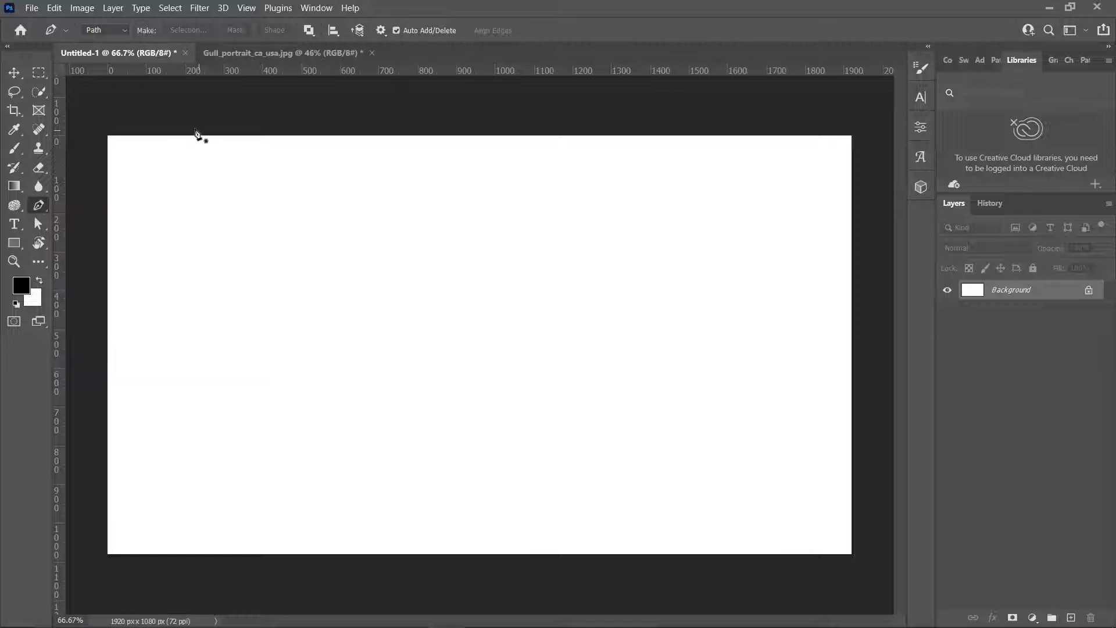
- Draw a black 713 × 367 px rectangle in the canvas's upper-left area
click(14, 243)
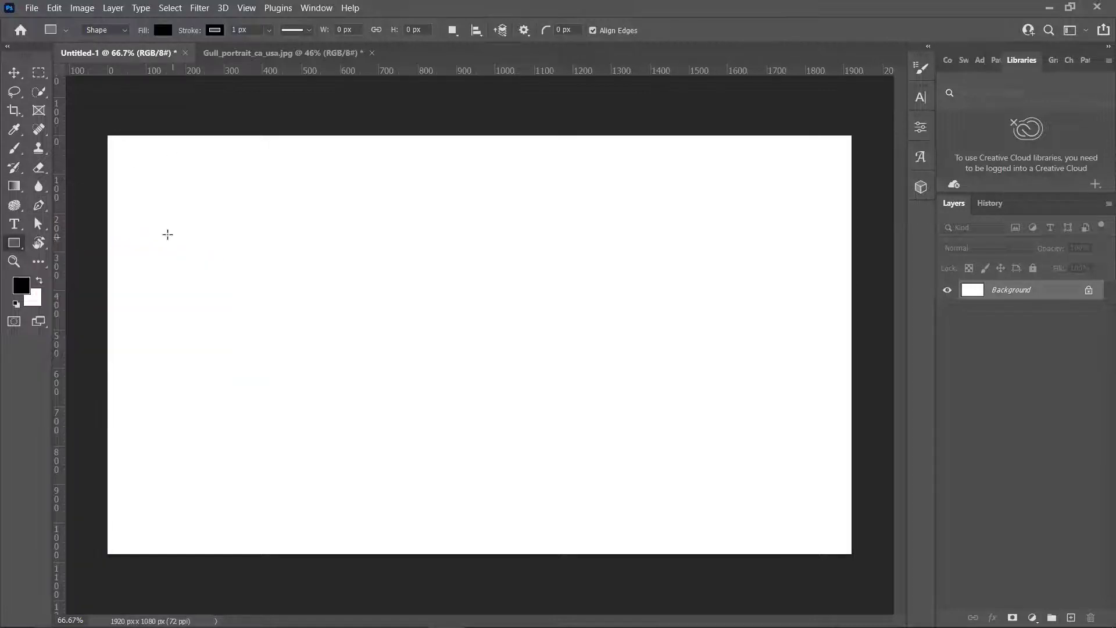
drag(161, 226, 436, 367)
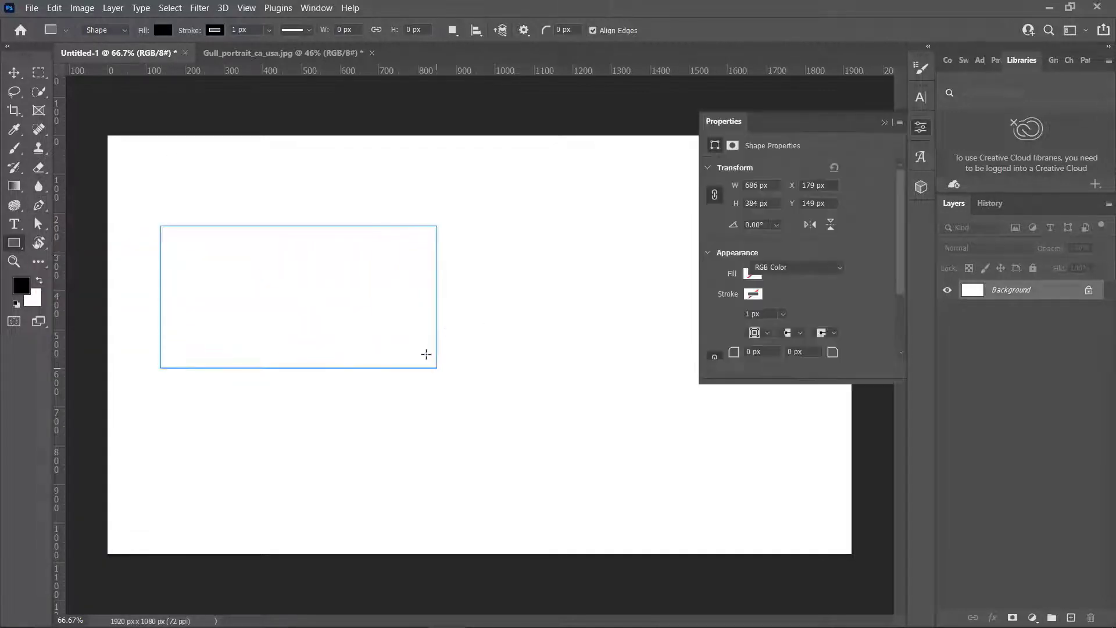
click(884, 122)
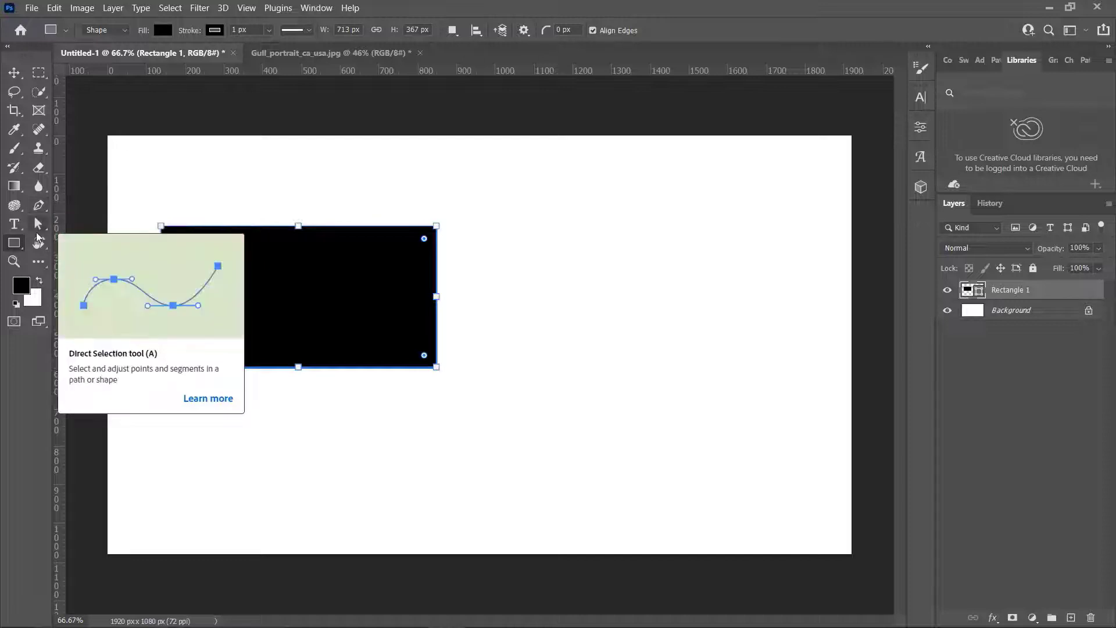
- Drag the rectangle's corner anchors with Direct Selection, then restore them and undo the distortion
click(38, 224)
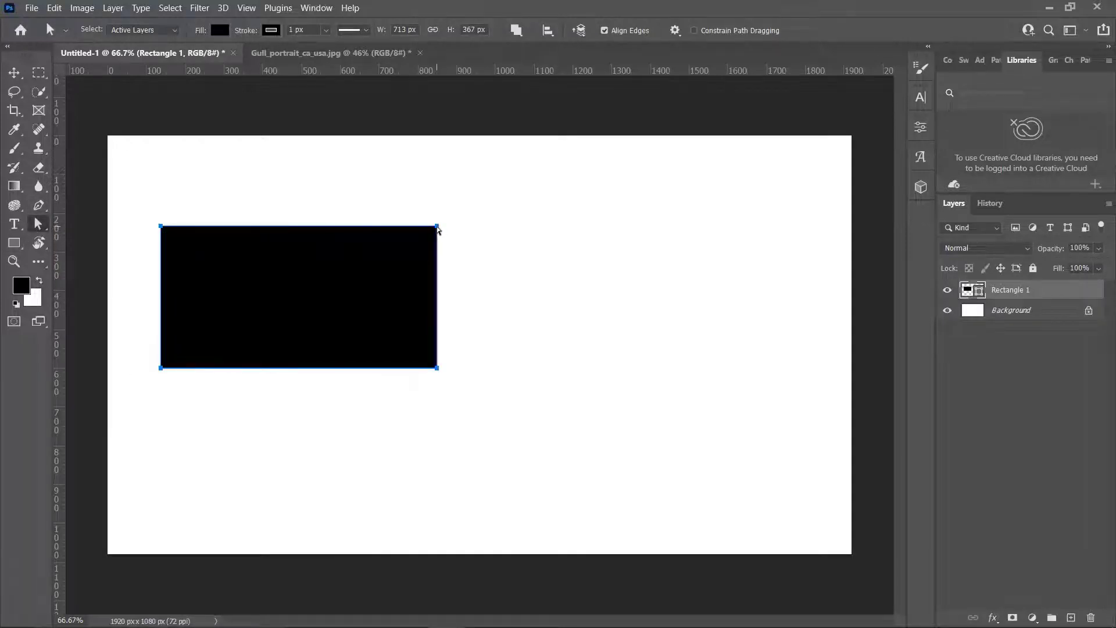
mouse_move(436, 225)
mouse_down()
mouse_move(202, 337)
mouse_move(414, 233)
mouse_up()
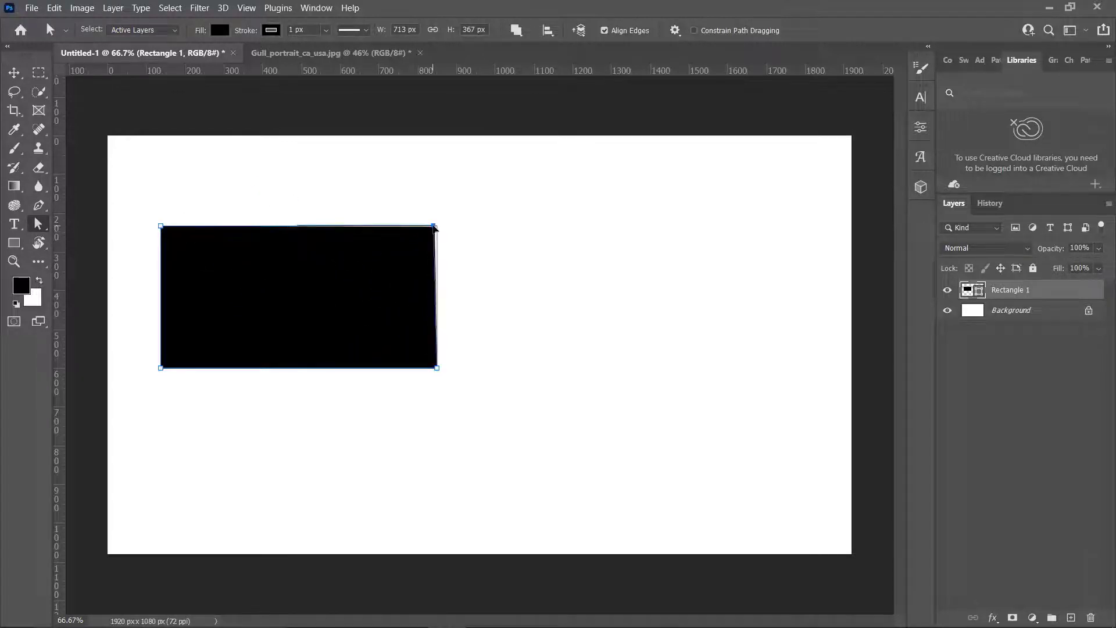
drag(414, 233, 436, 226)
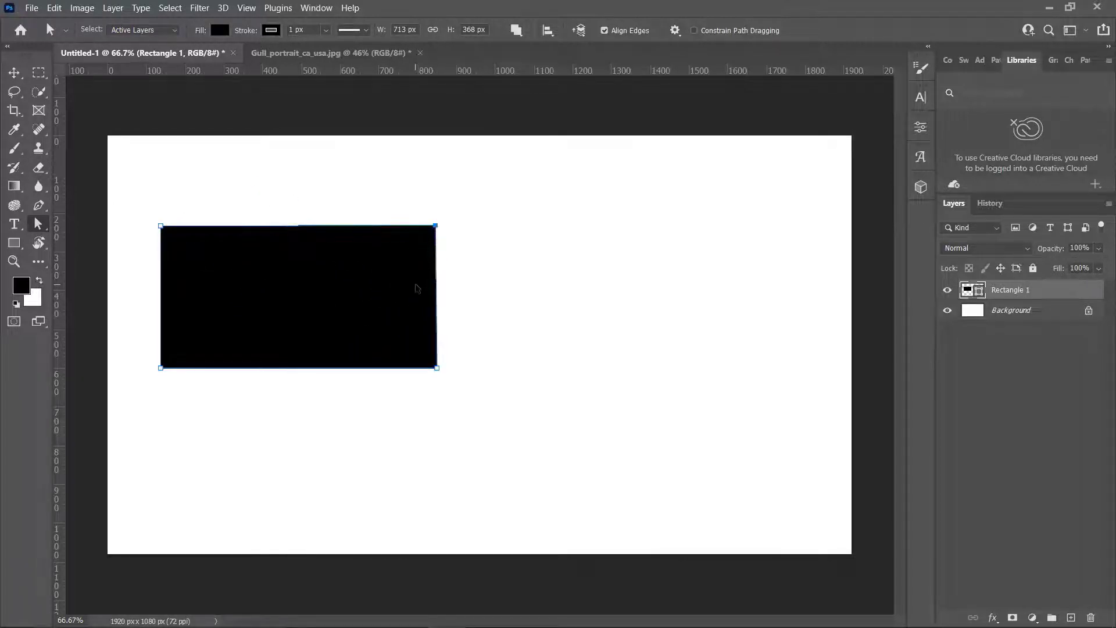
key(Right)
key(Down)
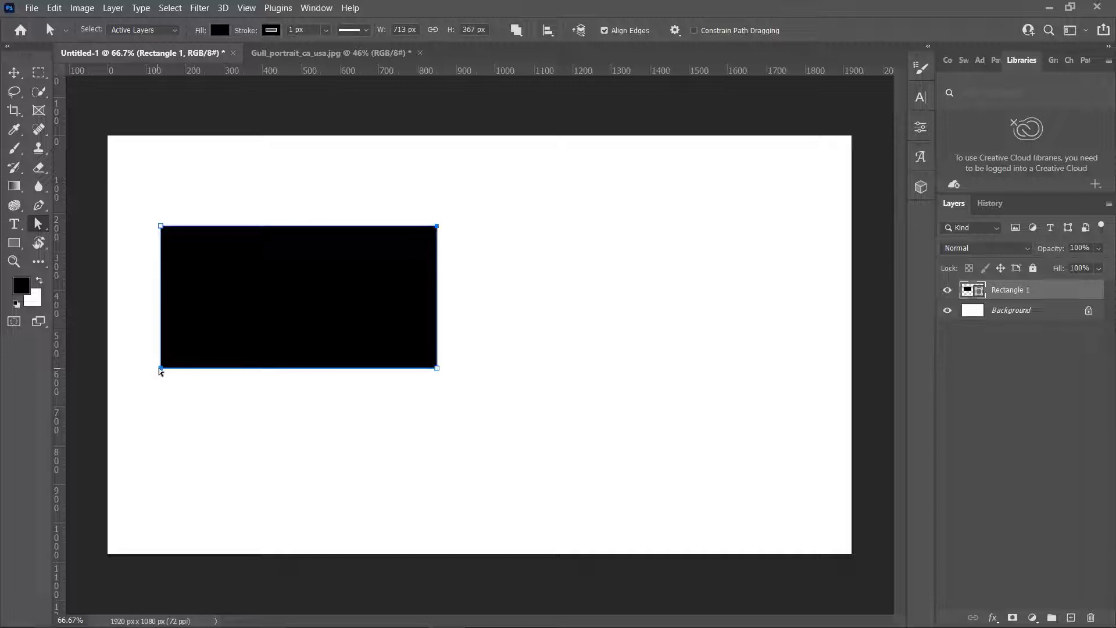
drag(161, 368, 230, 331)
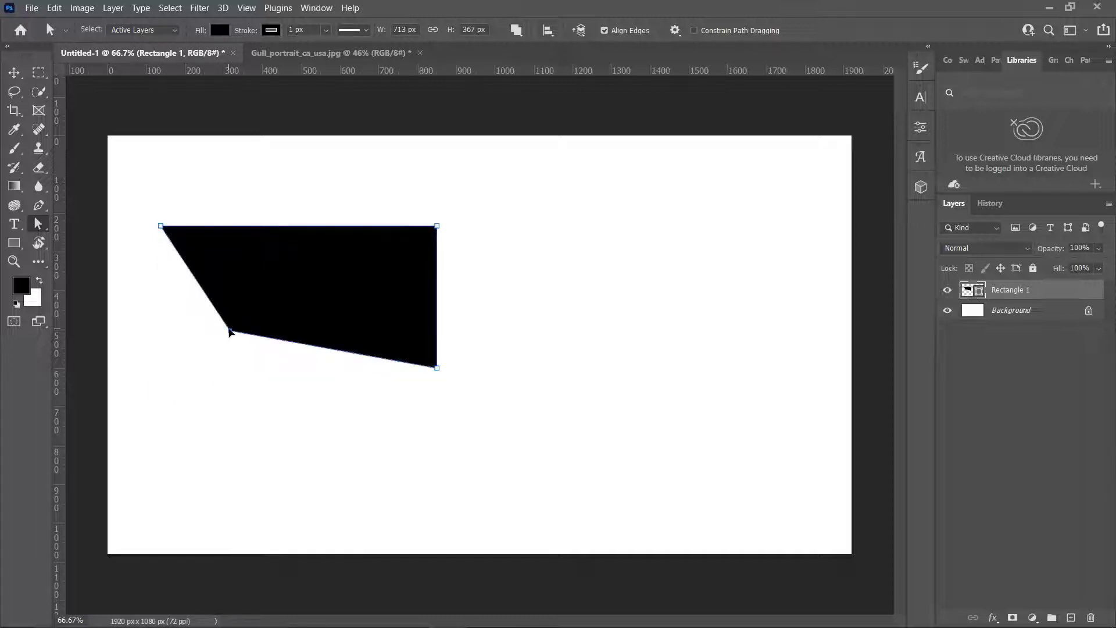
key(ctrl+z)
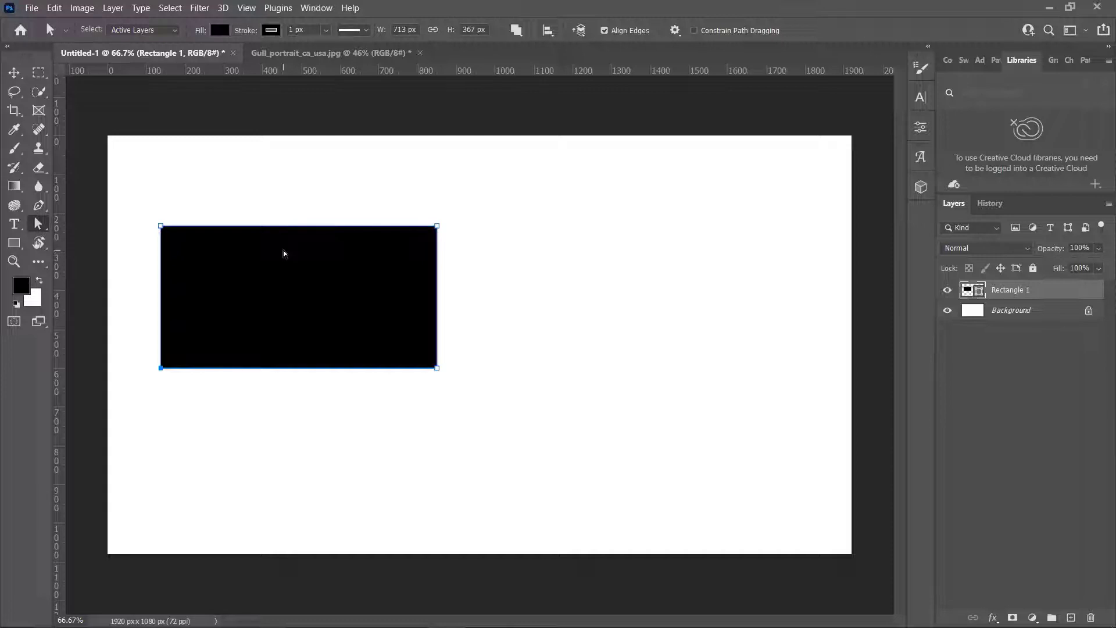
- Nudge the rectangle down-left and add an anchor point midway along its top edge
key(v)
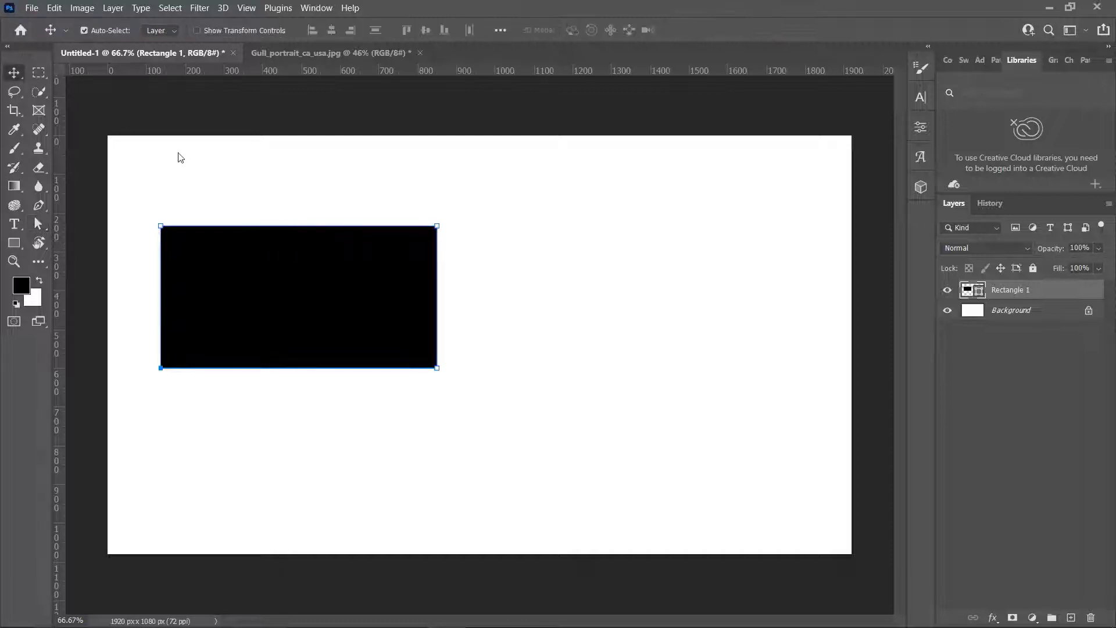
drag(298, 278, 292, 290)
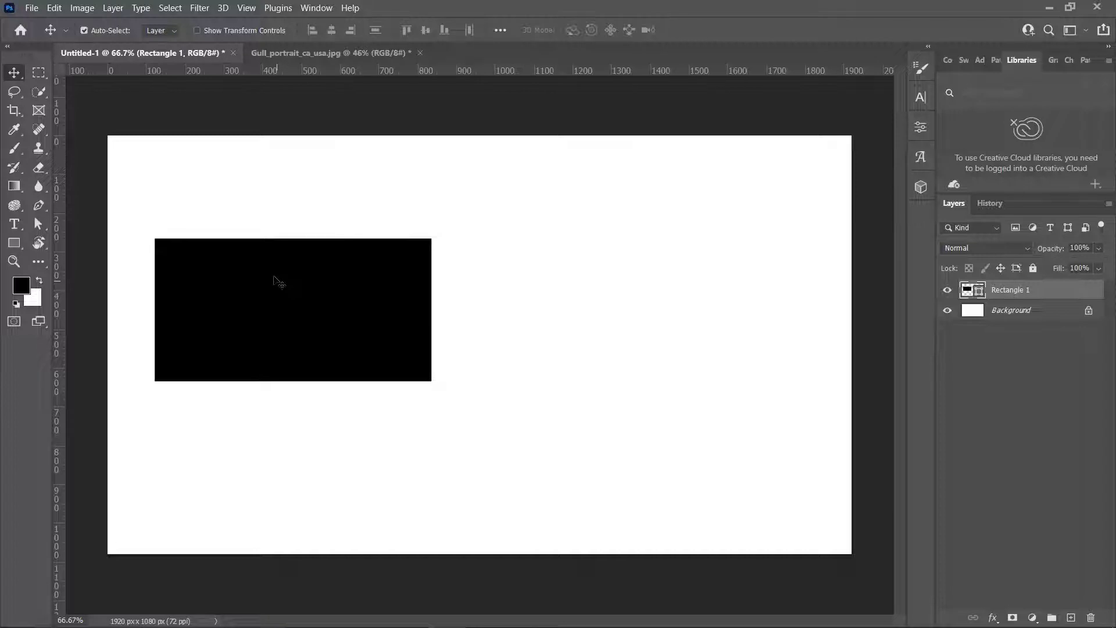
click(15, 243)
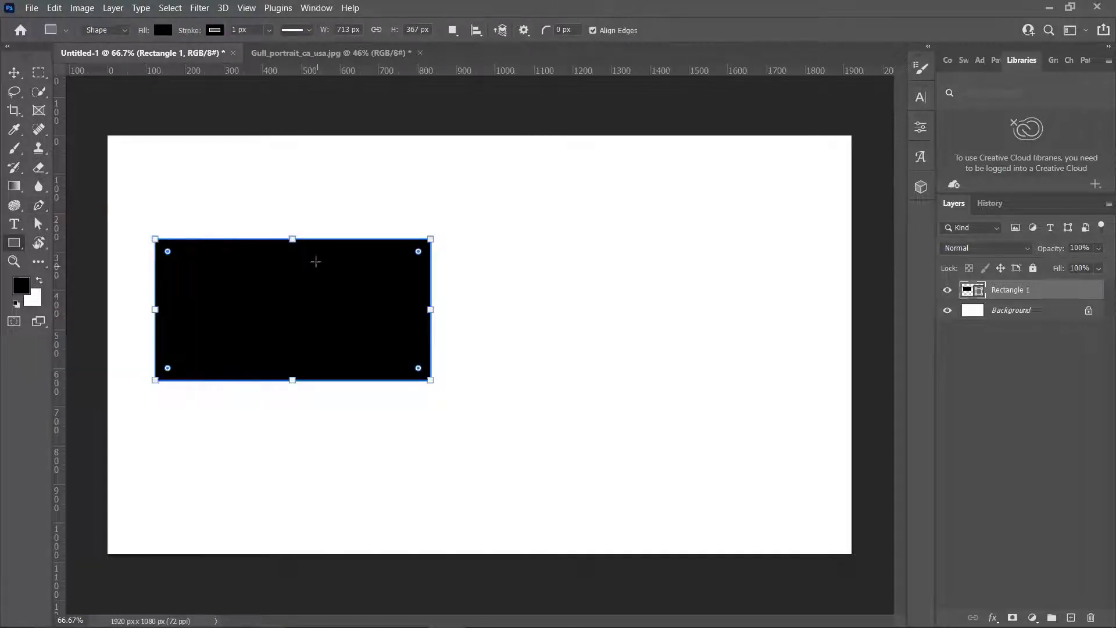
click(38, 210)
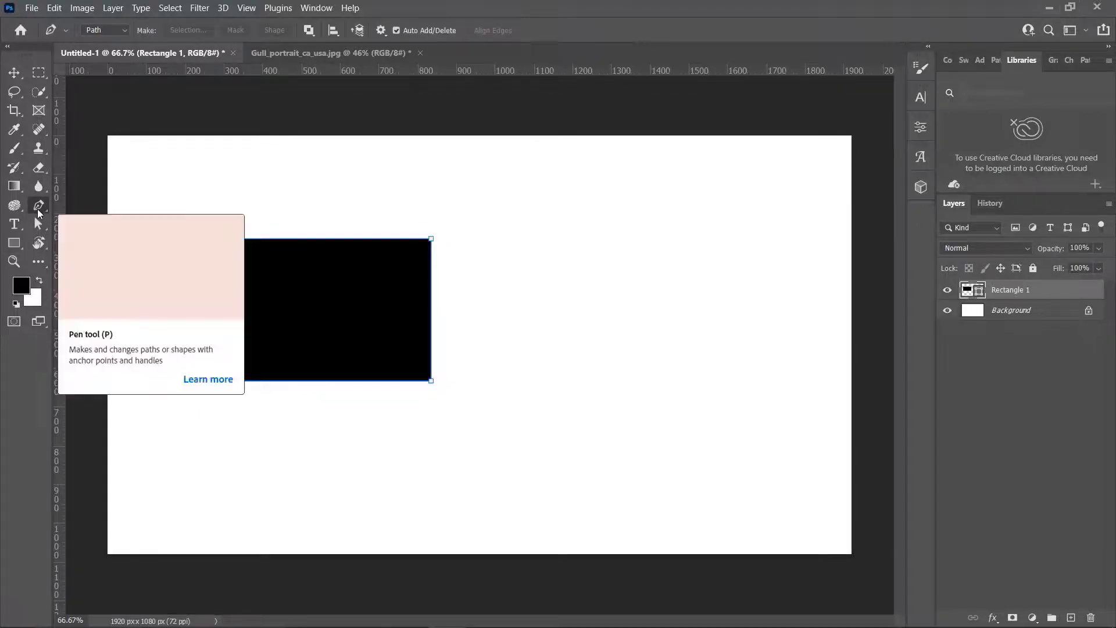
click(276, 238)
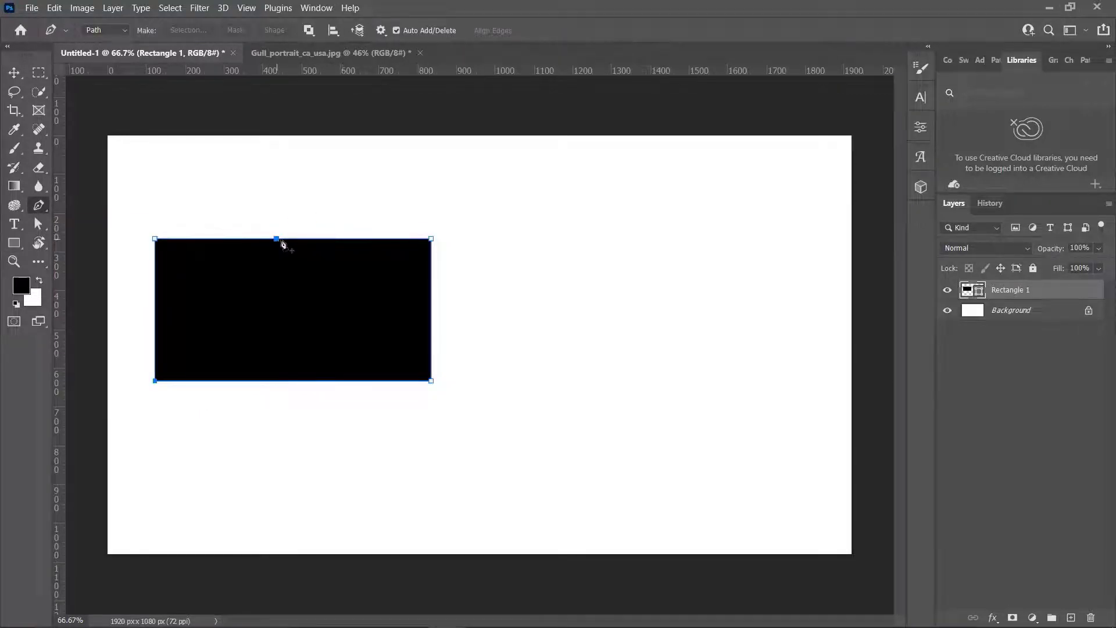
click(276, 238)
click(293, 239)
- Raise the top-middle anchor into a lopsided arched top for the shape
click(36, 223)
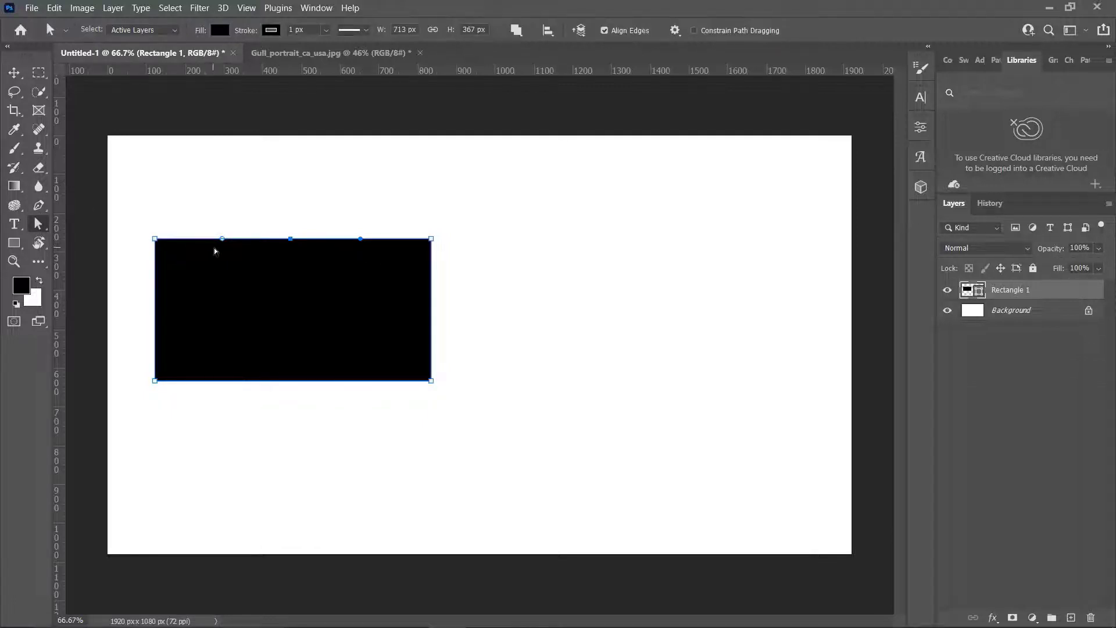
drag(223, 238, 227, 304)
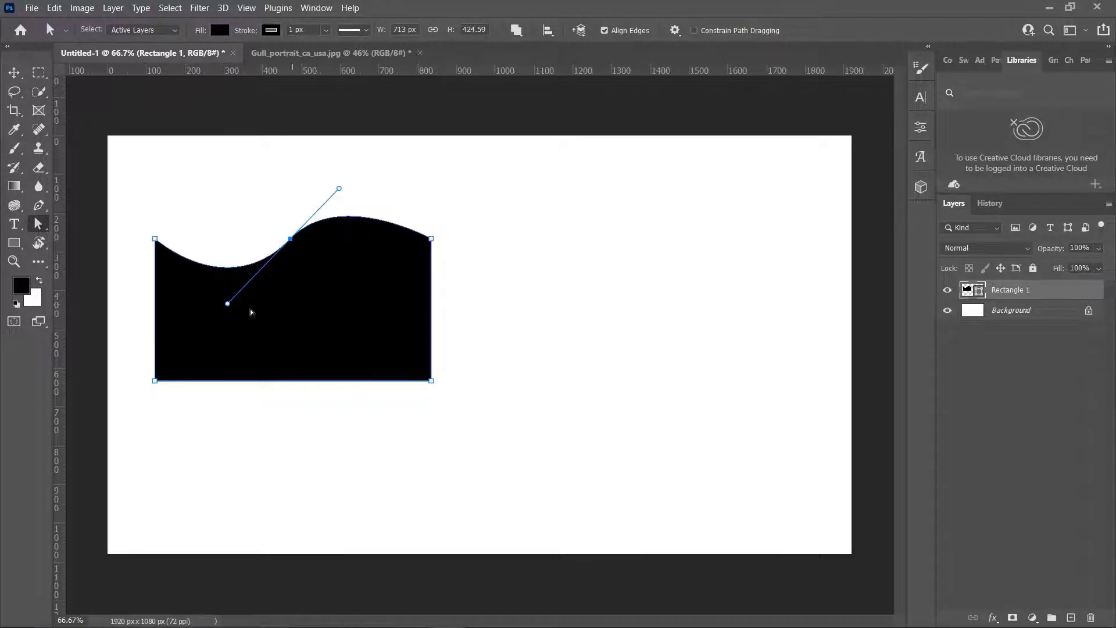
key(ctrl+z)
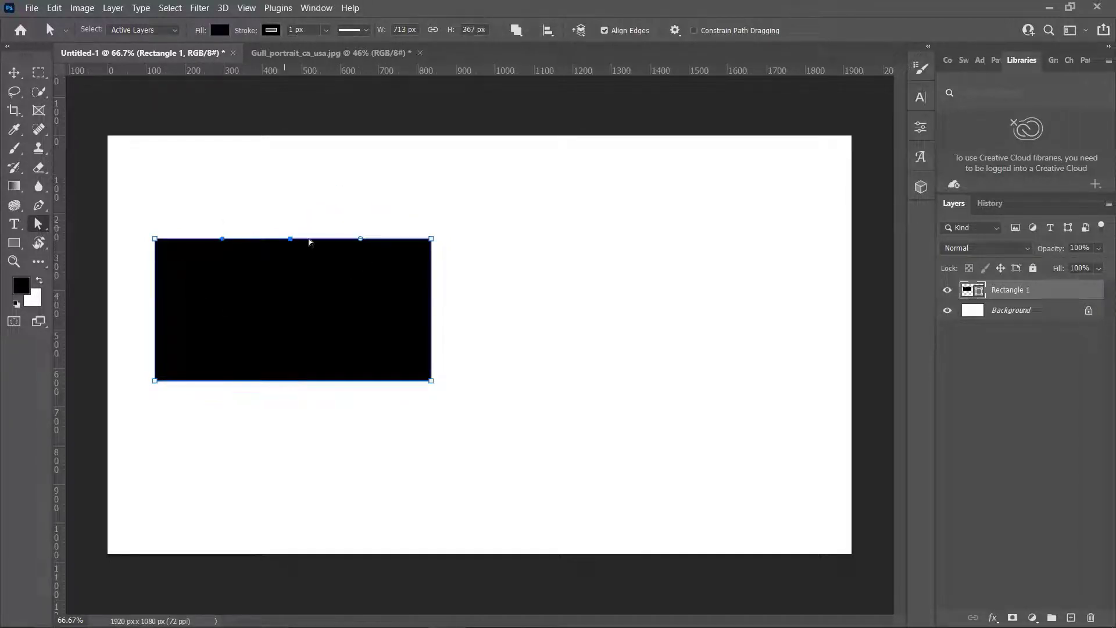
drag(291, 240, 292, 167)
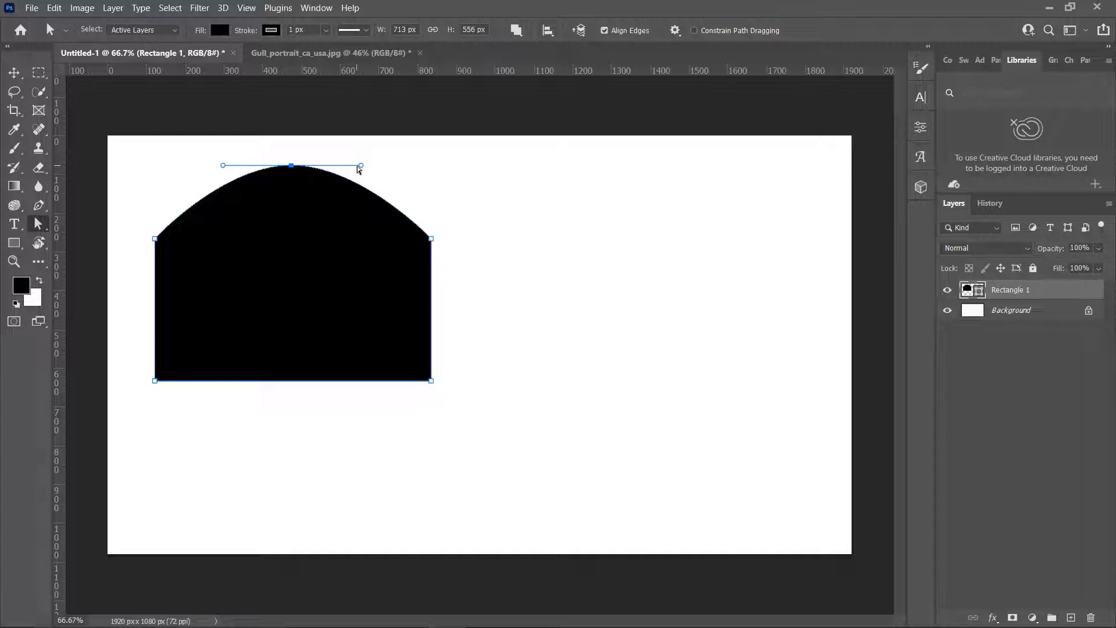
drag(361, 166, 330, 236)
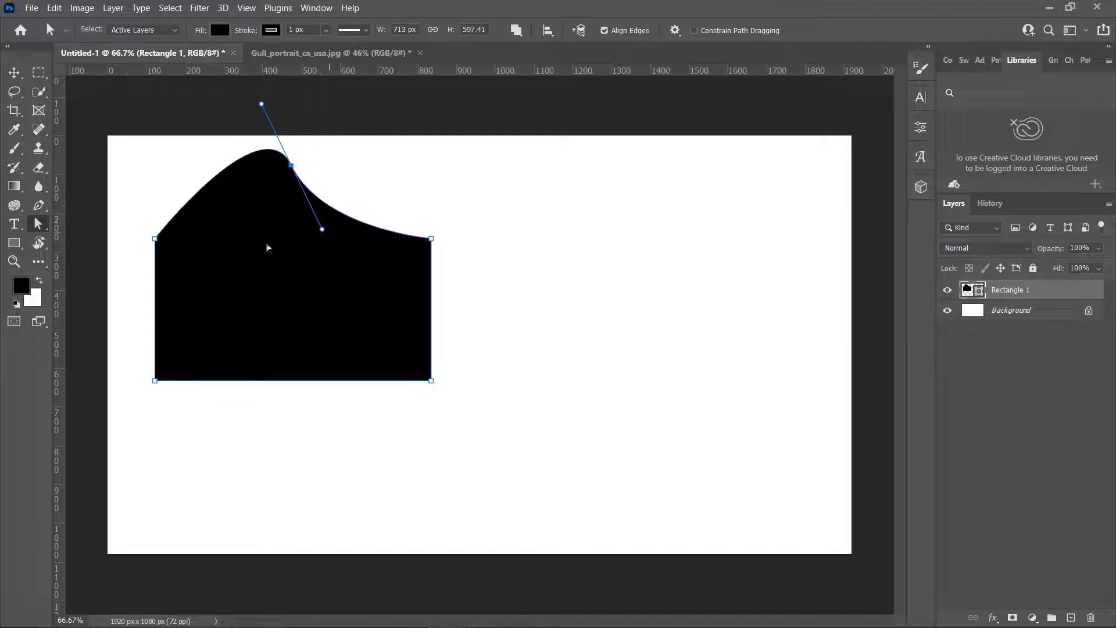
- Add a right-edge anchor and pull it outward into a pointed bulge
click(40, 205)
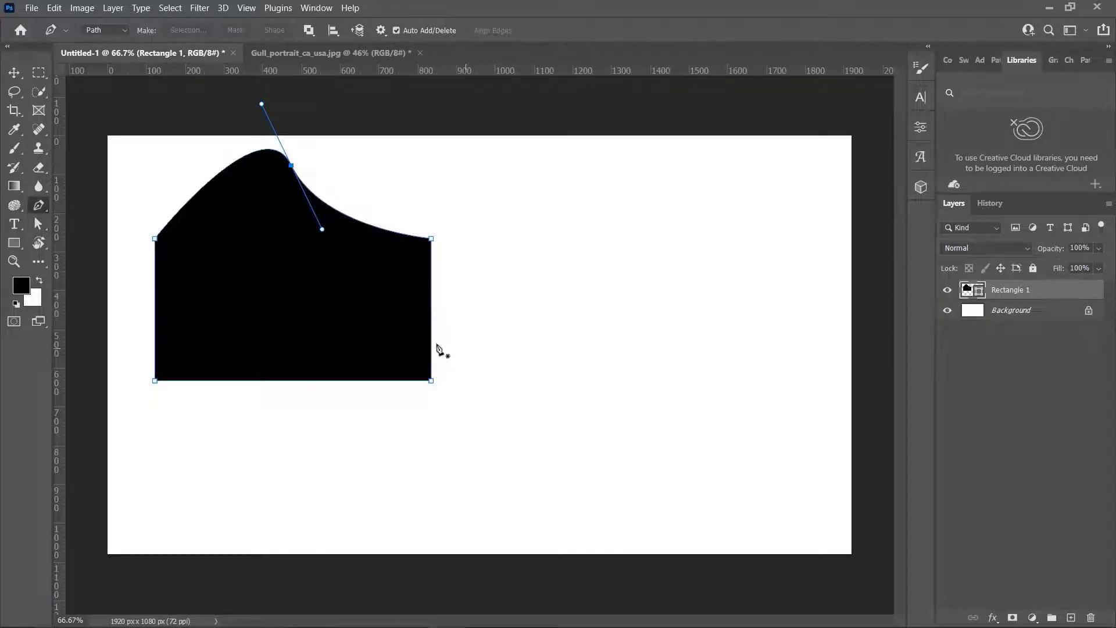
click(430, 313)
click(38, 224)
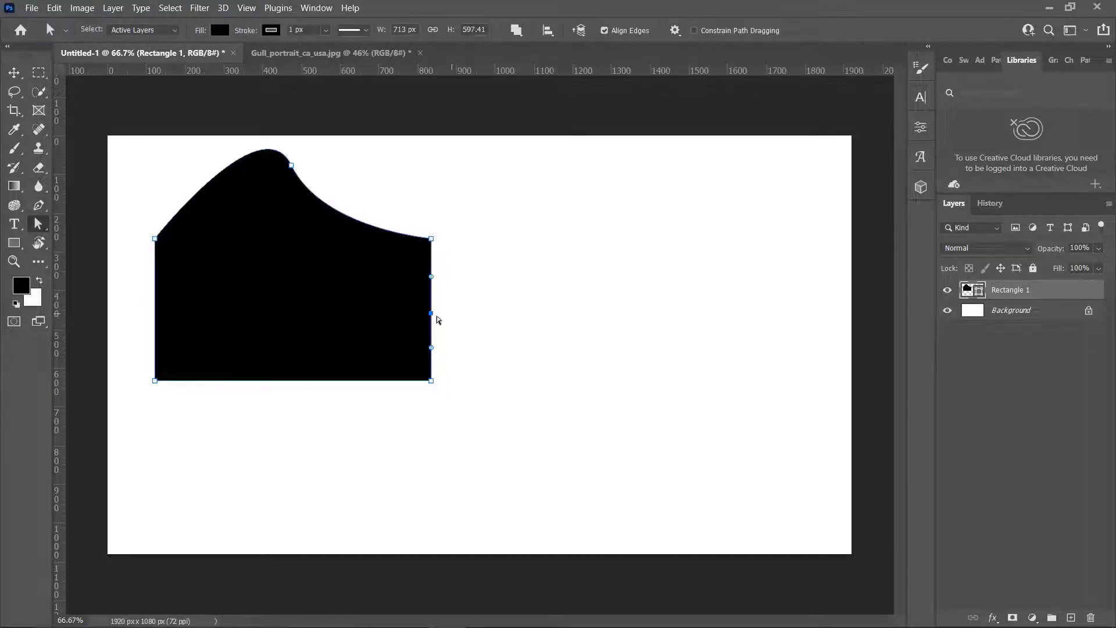
drag(436, 314, 545, 315)
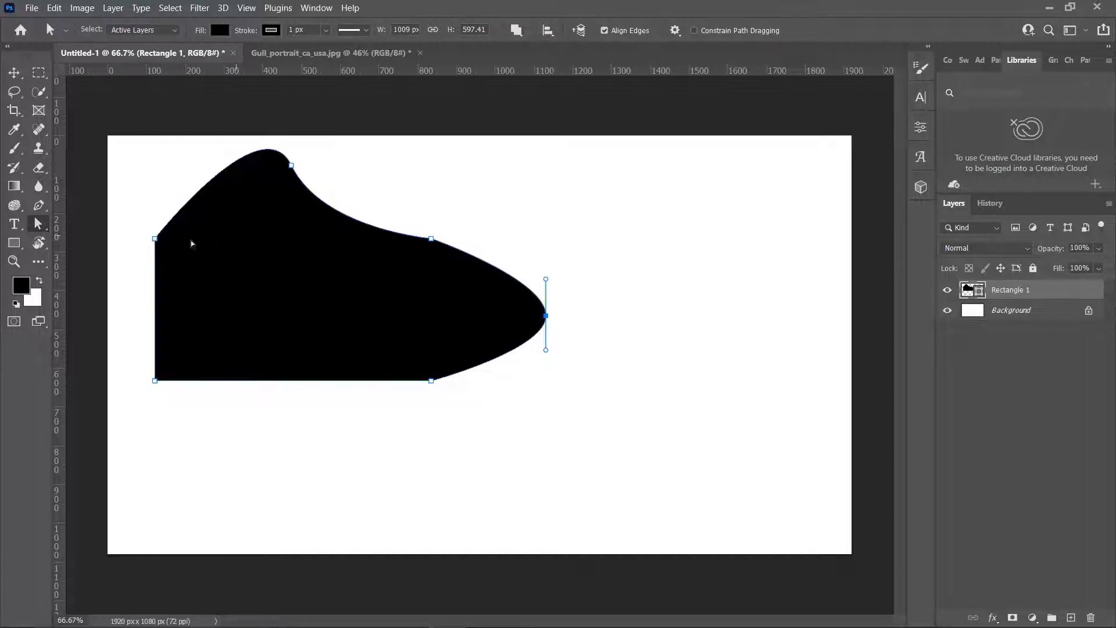
click(39, 206)
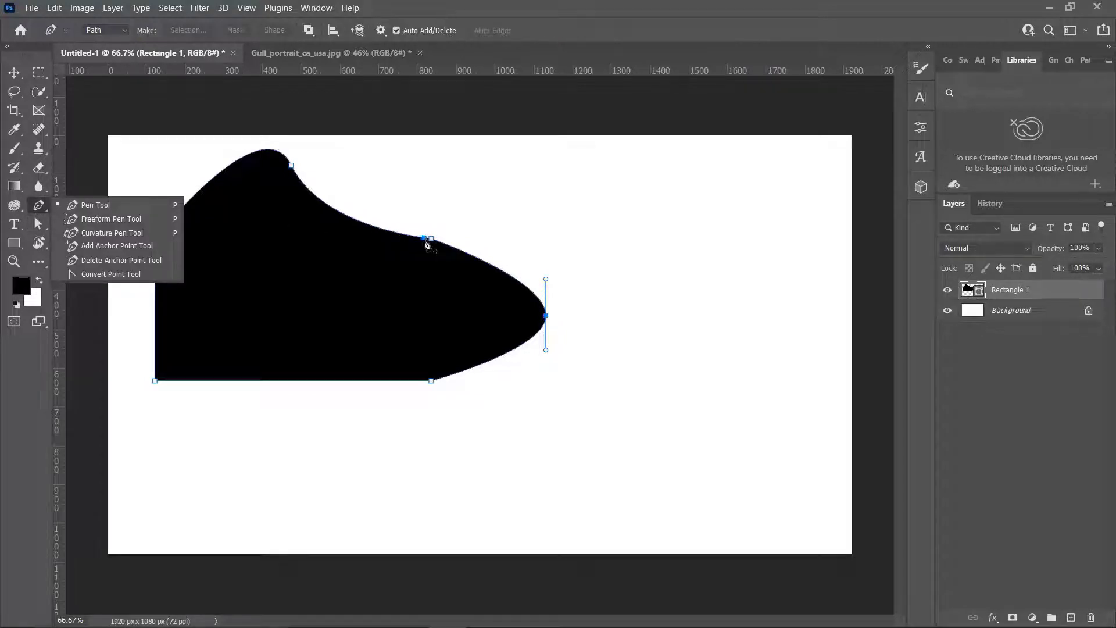
- Add and remove test anchor points on the upper-left curve and sloping upper edge
click(194, 195)
click(195, 196)
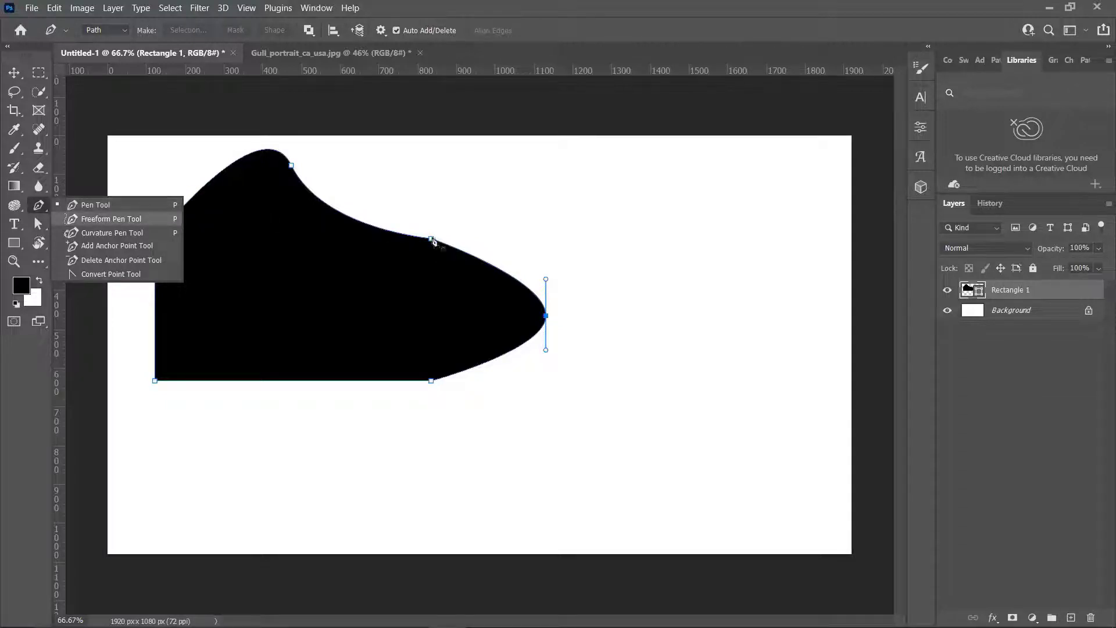
ctrl+click(430, 239)
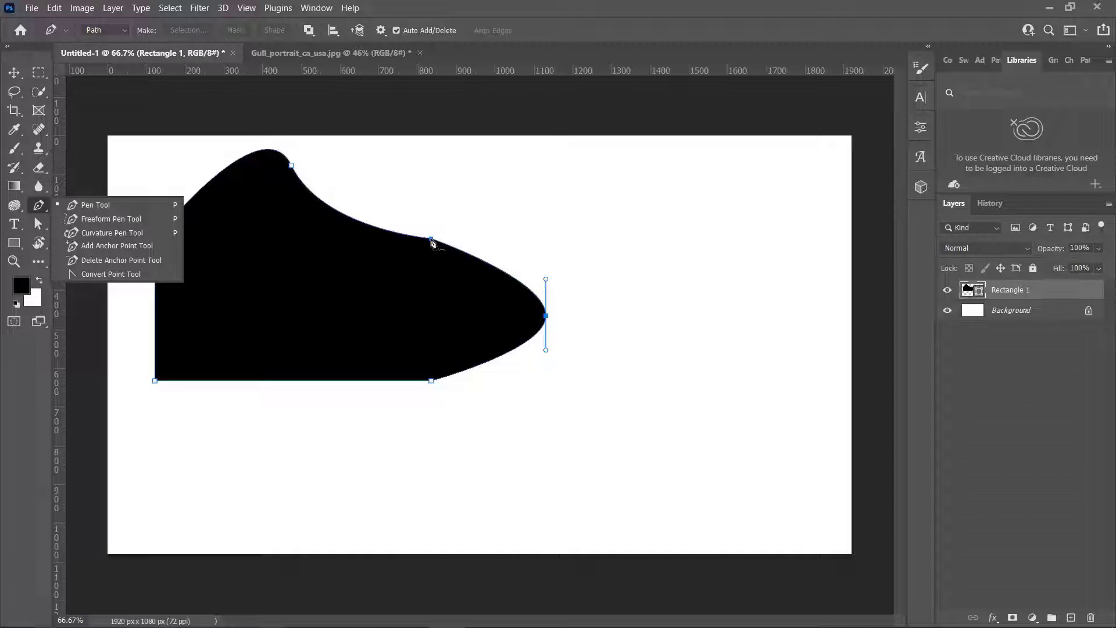
click(431, 239)
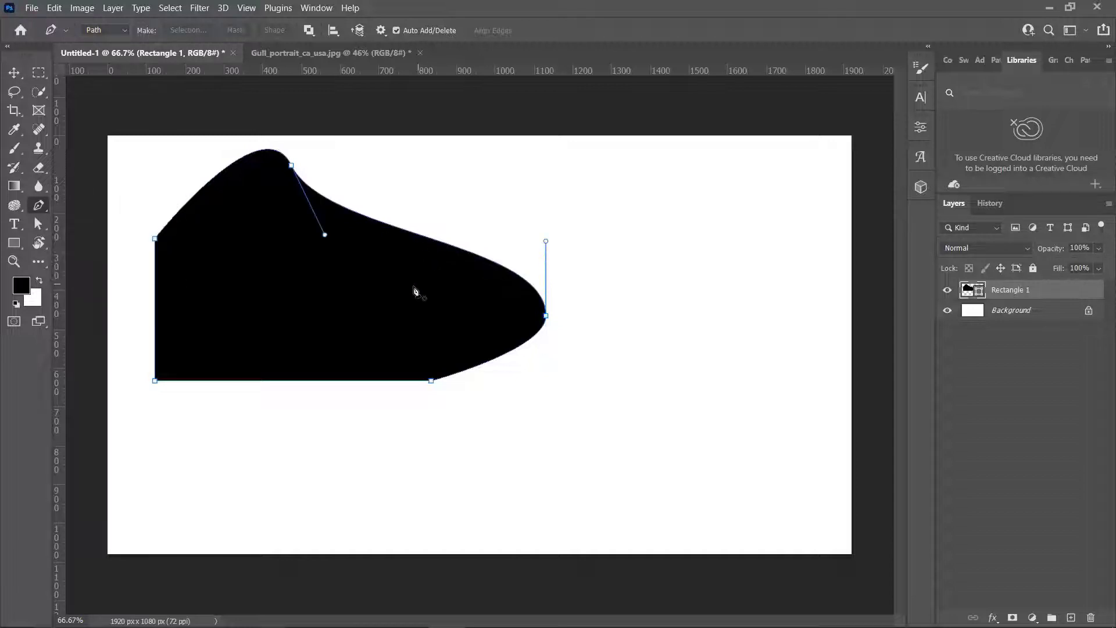
click(419, 235)
click(419, 236)
- Delete the left, top, bottom and right anchors, then undo to restore the shape
click(156, 239)
click(291, 166)
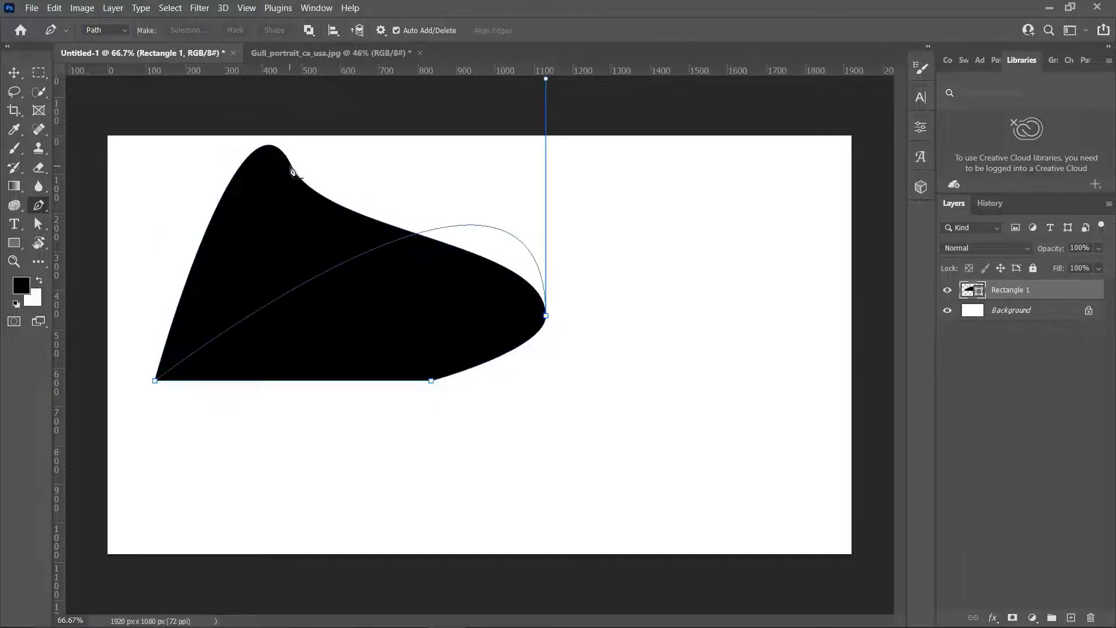
click(431, 381)
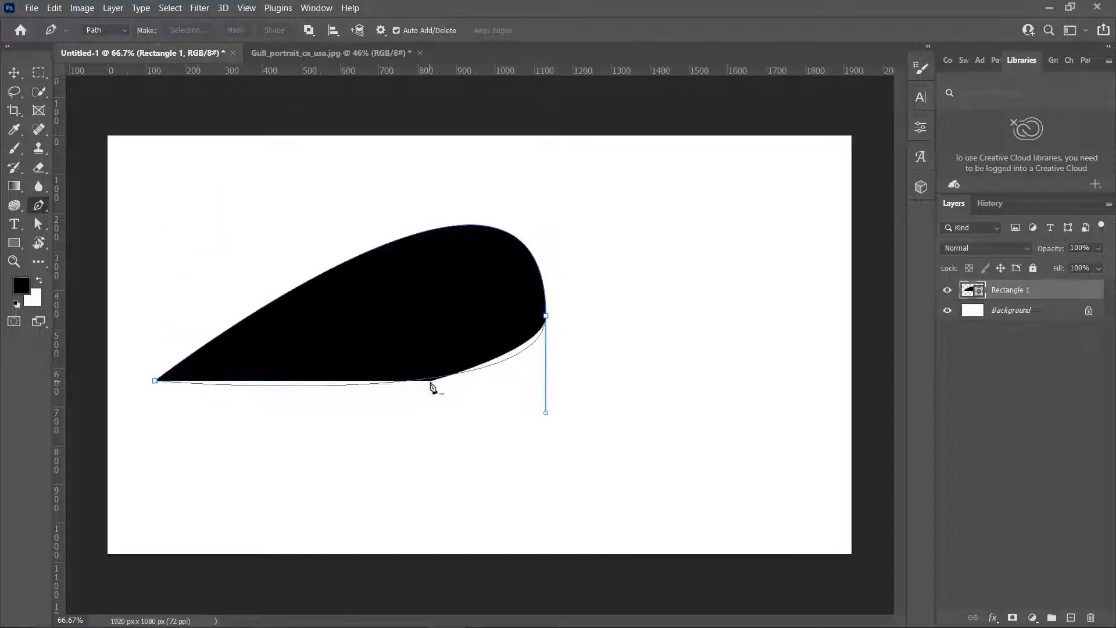
click(546, 317)
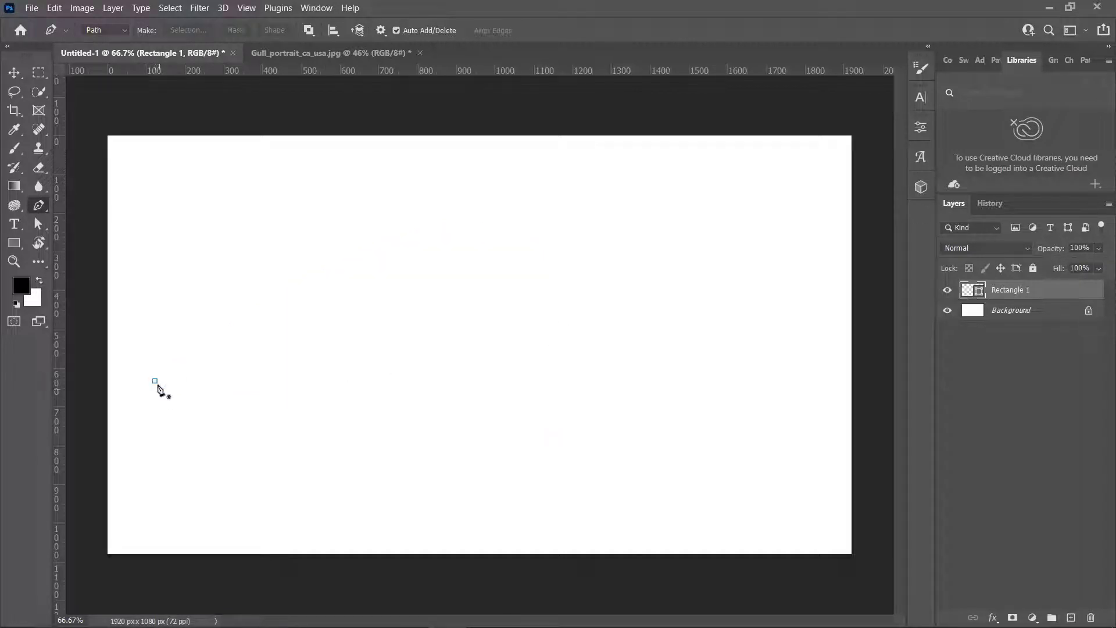
key(ctrl+z)
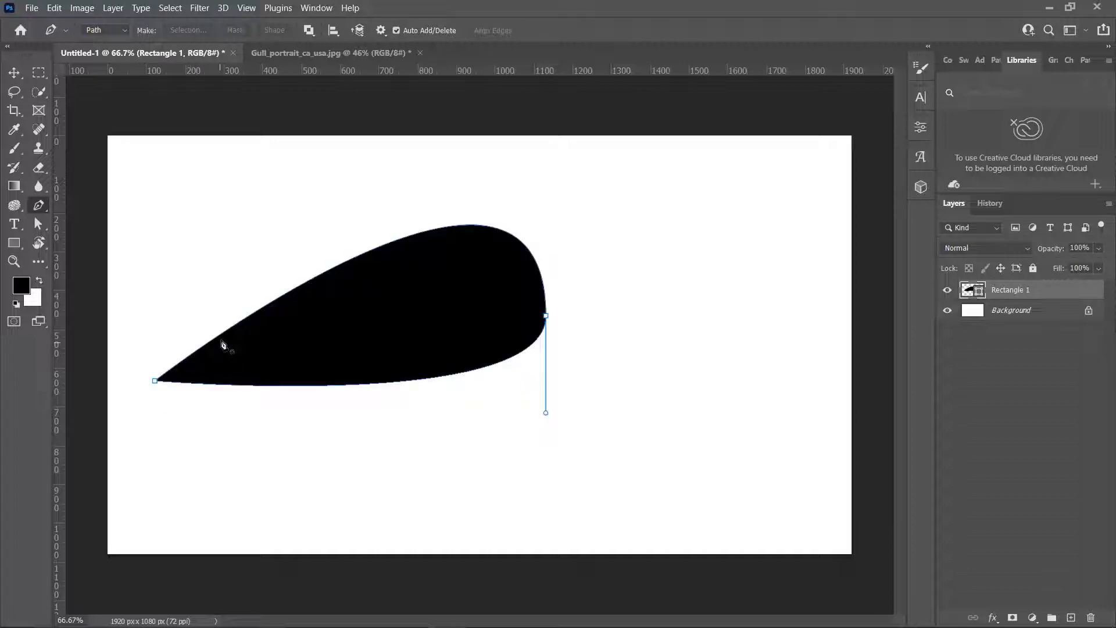
key(ctrl+z)
key(ctrl+z)
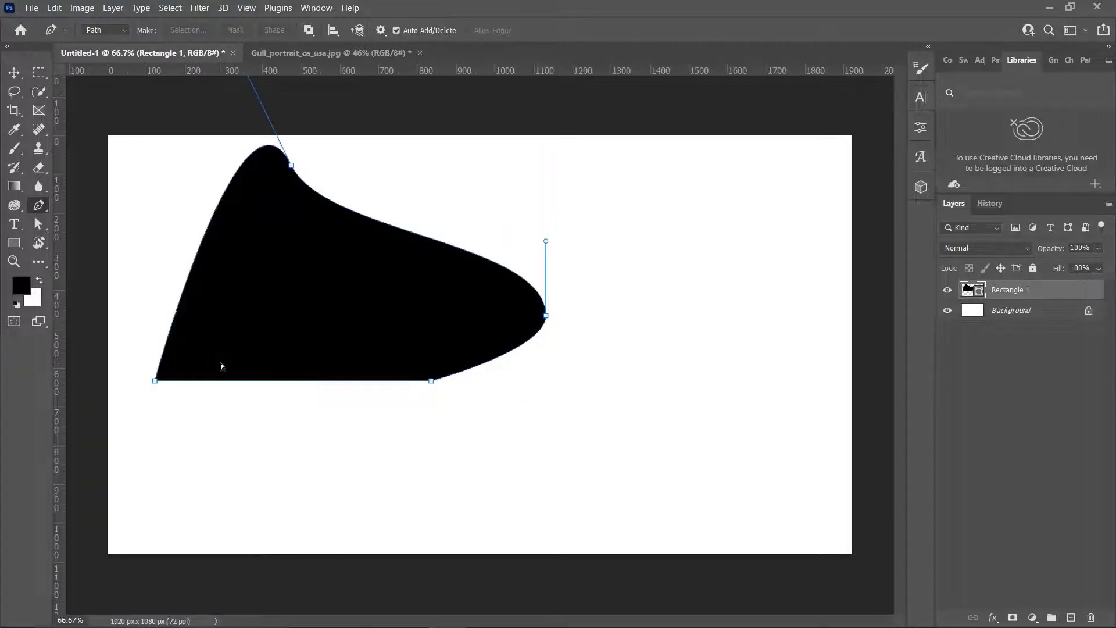
key(ctrl+z)
key(ctrl+z)
key(ctrl+z)
key(ctrl+z)
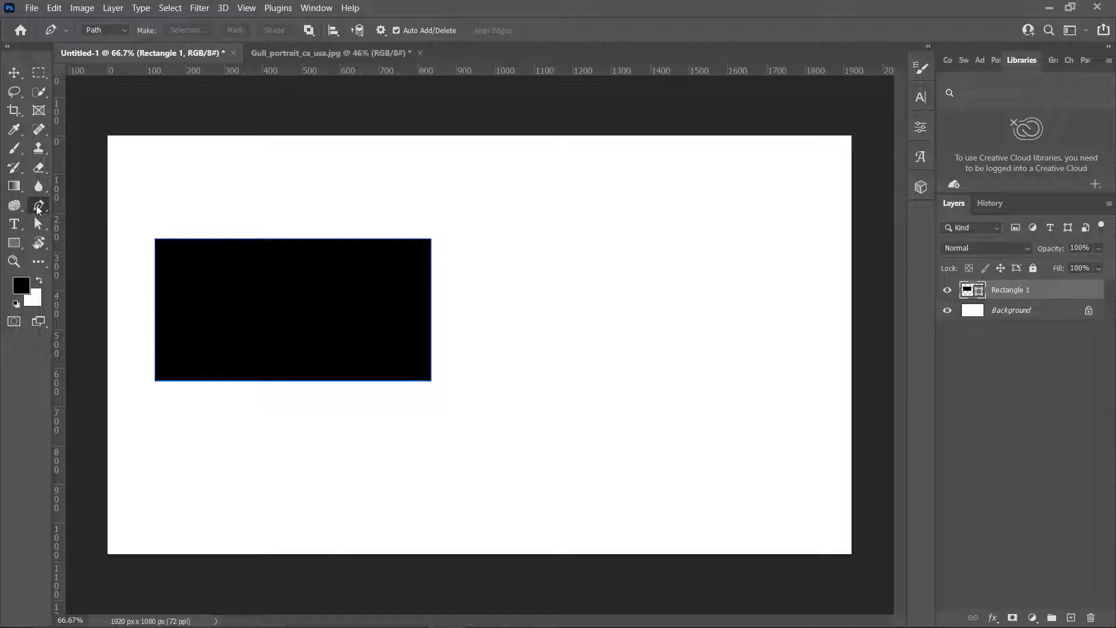
- Sketch a freehand test stroke right of the rectangle with the Freeform Pen, then undo it
right_click(38, 208)
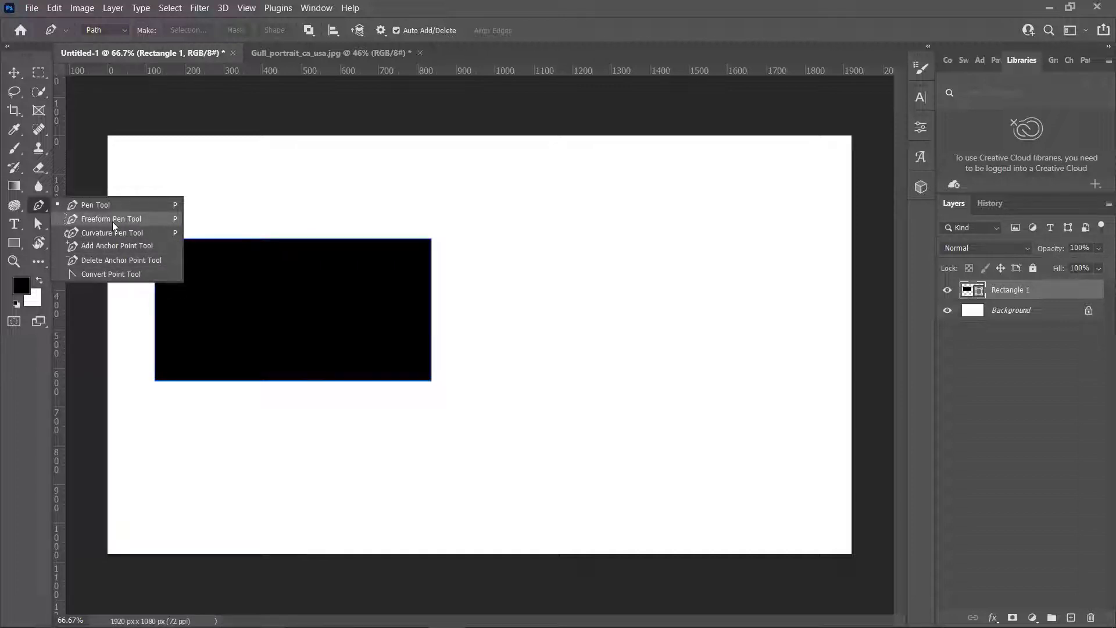
click(42, 213)
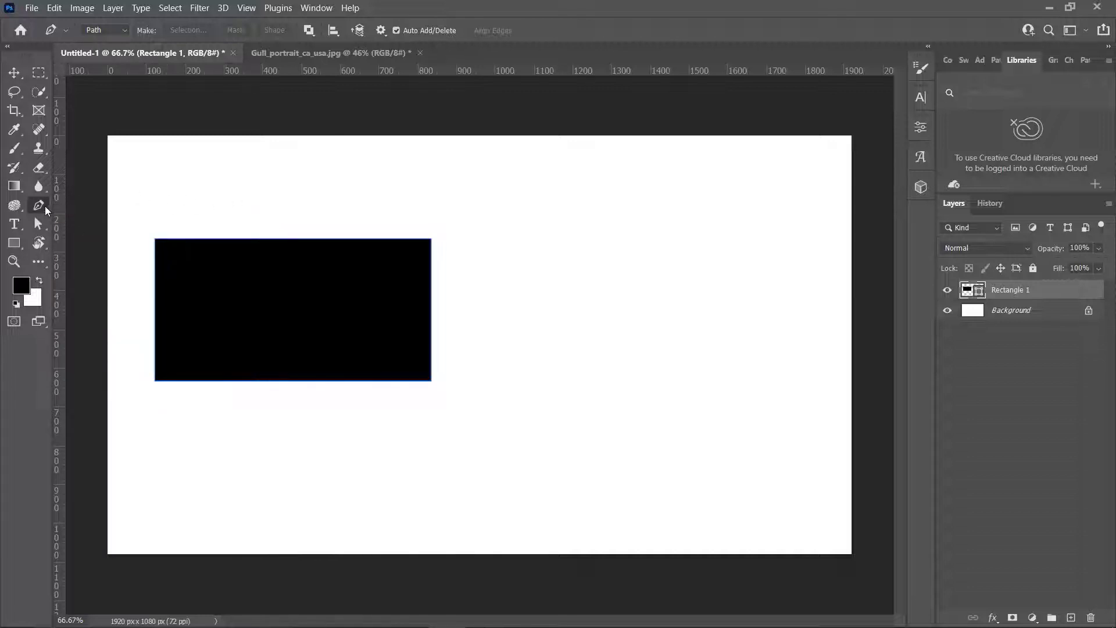
right_click(34, 213)
click(111, 218)
mouse_move(486, 238)
mouse_down()
mouse_move(569, 208)
mouse_move(603, 222)
mouse_move(613, 300)
mouse_move(524, 274)
mouse_move(665, 257)
mouse_move(615, 336)
mouse_move(528, 379)
mouse_up()
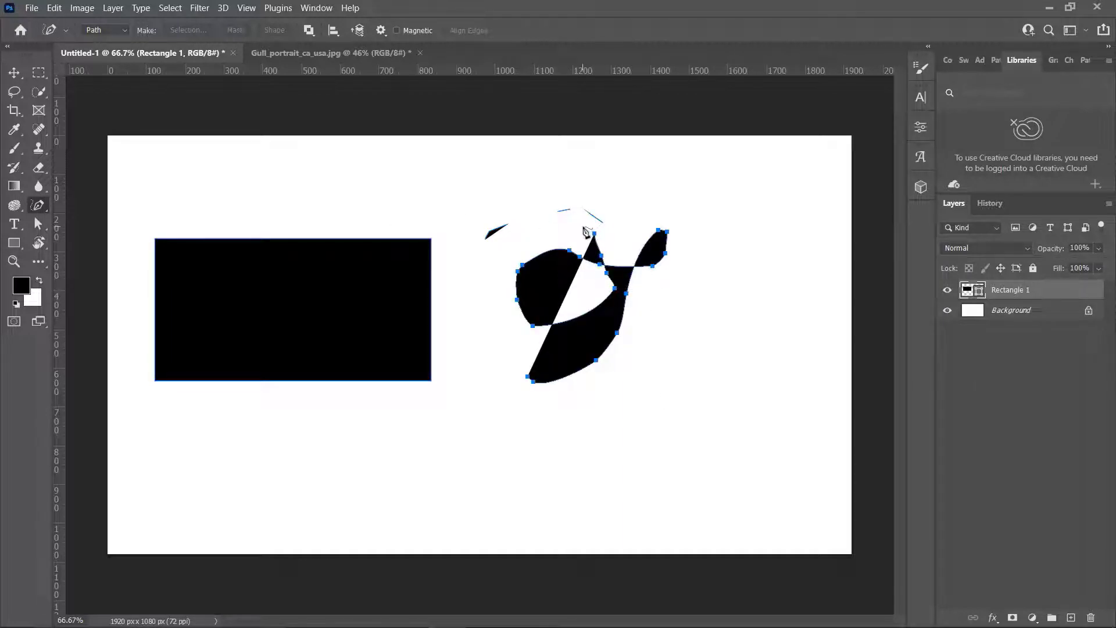
key(ctrl+z)
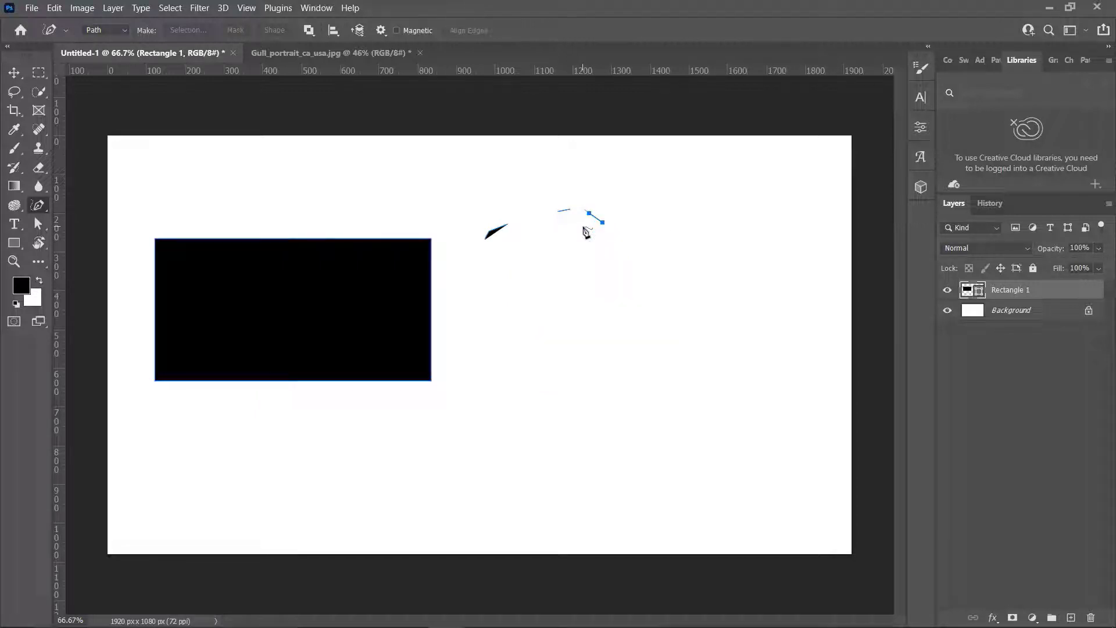
key(ctrl+z)
key(ctrl+z)
key(ctrl+z)
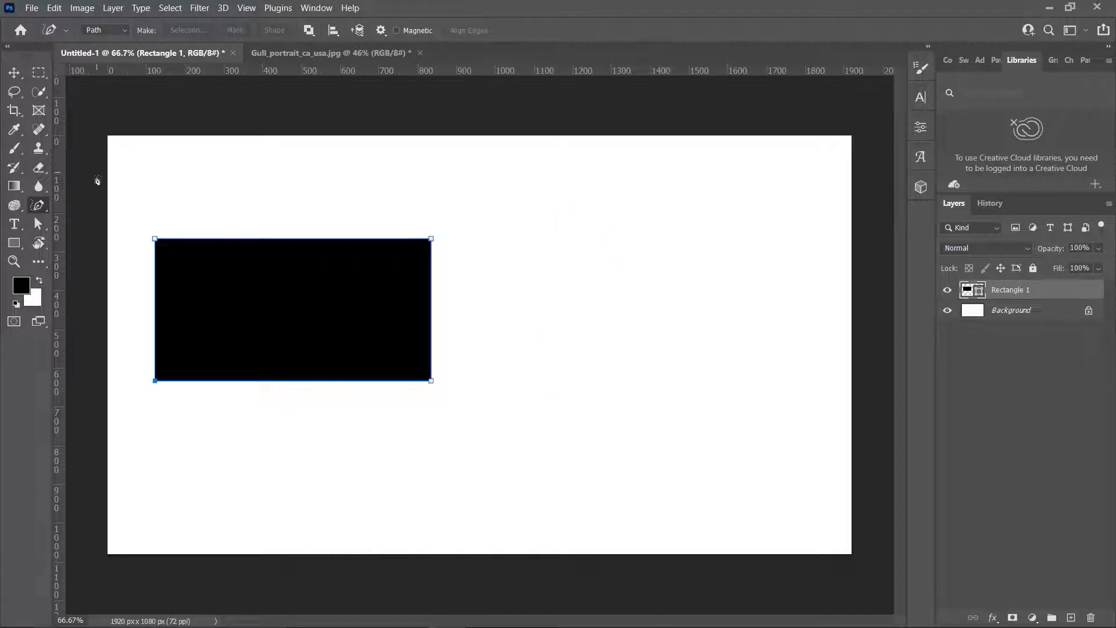
- Select the Pen Tool from the path tools flyout after briefly trying the Curvature Pen
right_click(40, 206)
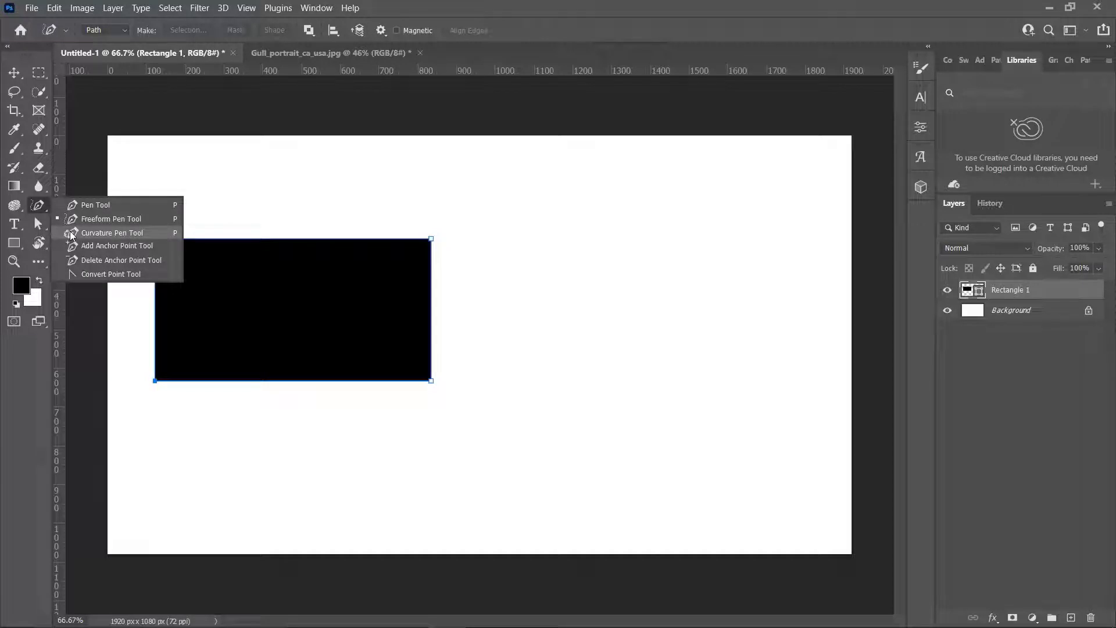
click(72, 233)
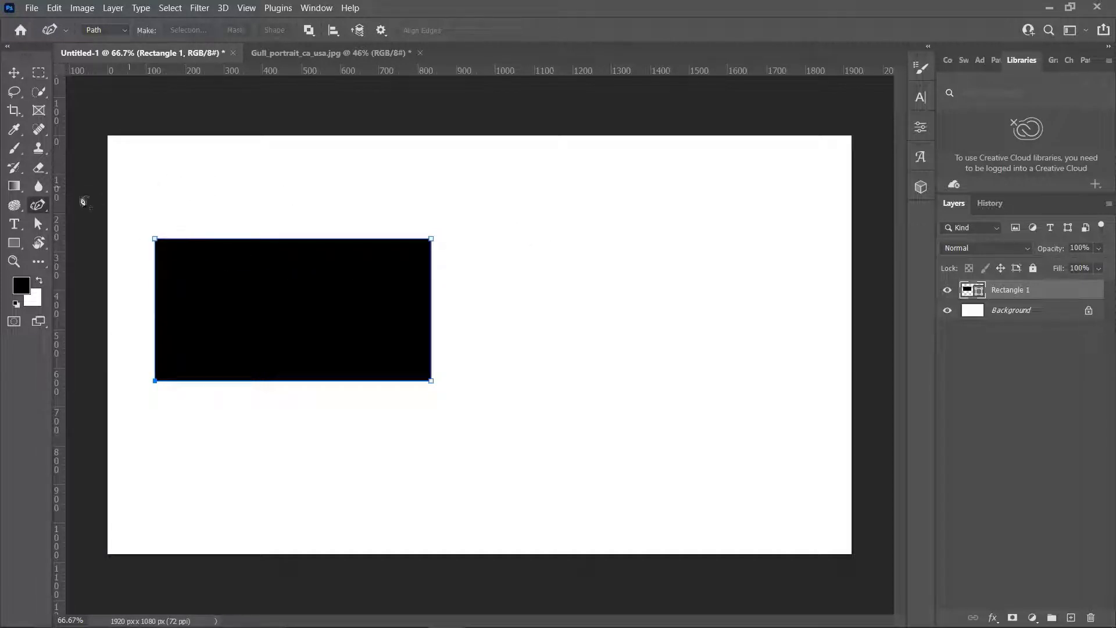
right_click(40, 210)
click(78, 205)
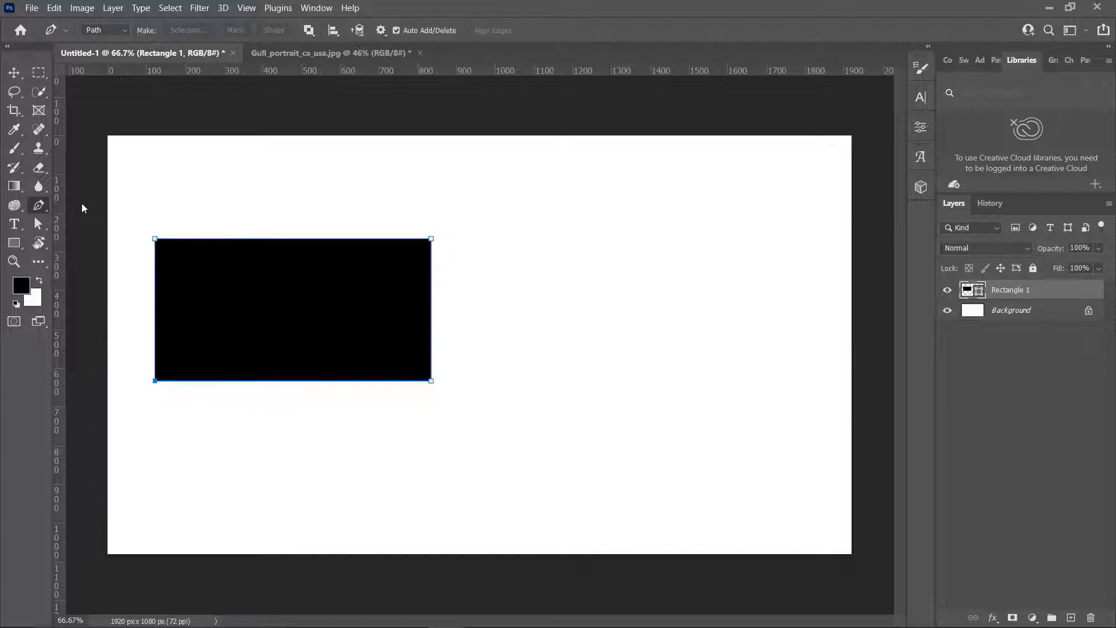
- Click four corners near the top of the canvas to close a small tilted four-sided shape
click(512, 184)
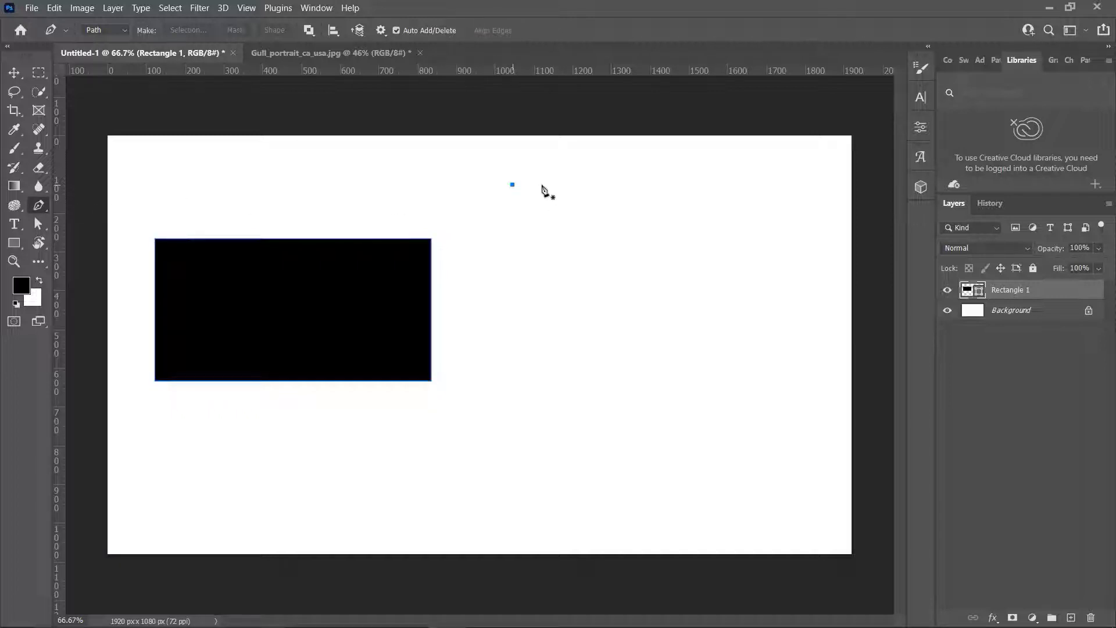
click(739, 184)
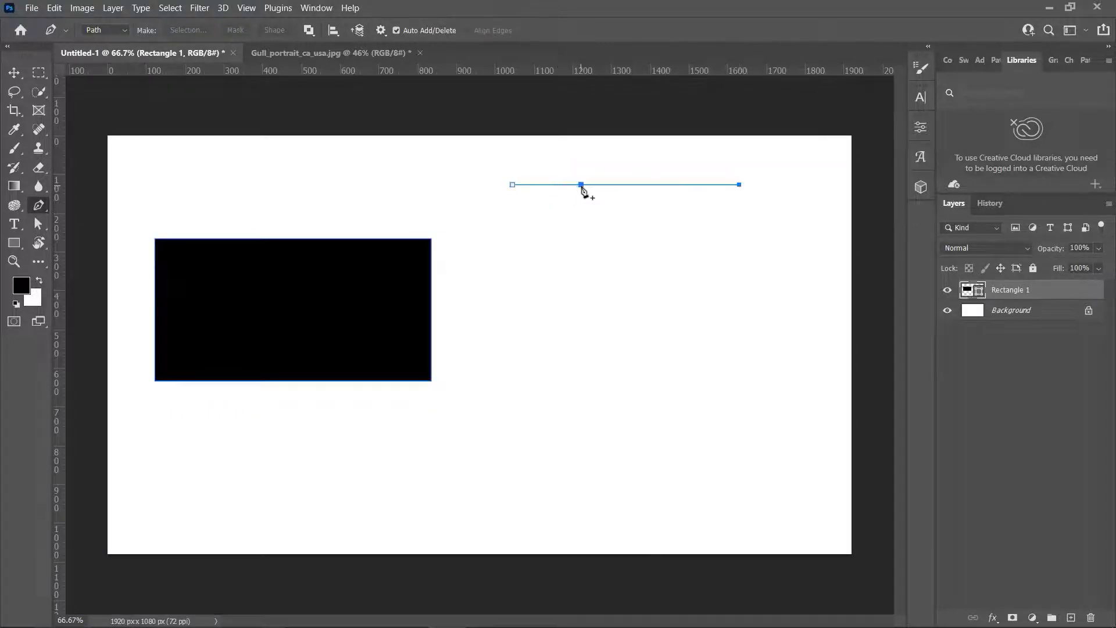
click(580, 184)
key(ctrl+z)
key(ctrl+z)
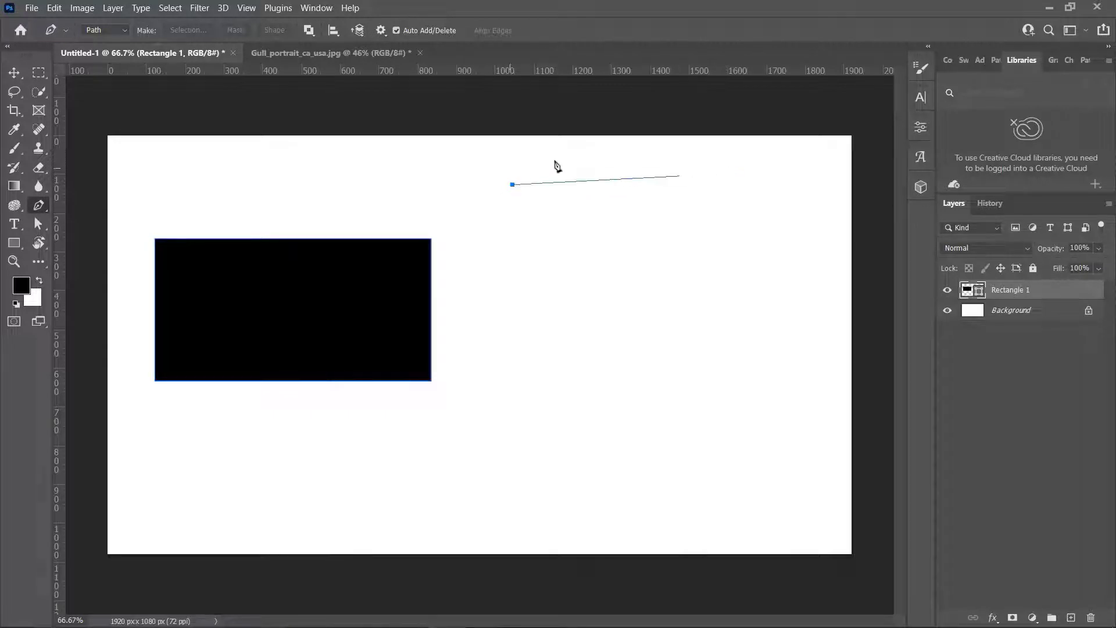
click(573, 158)
click(603, 198)
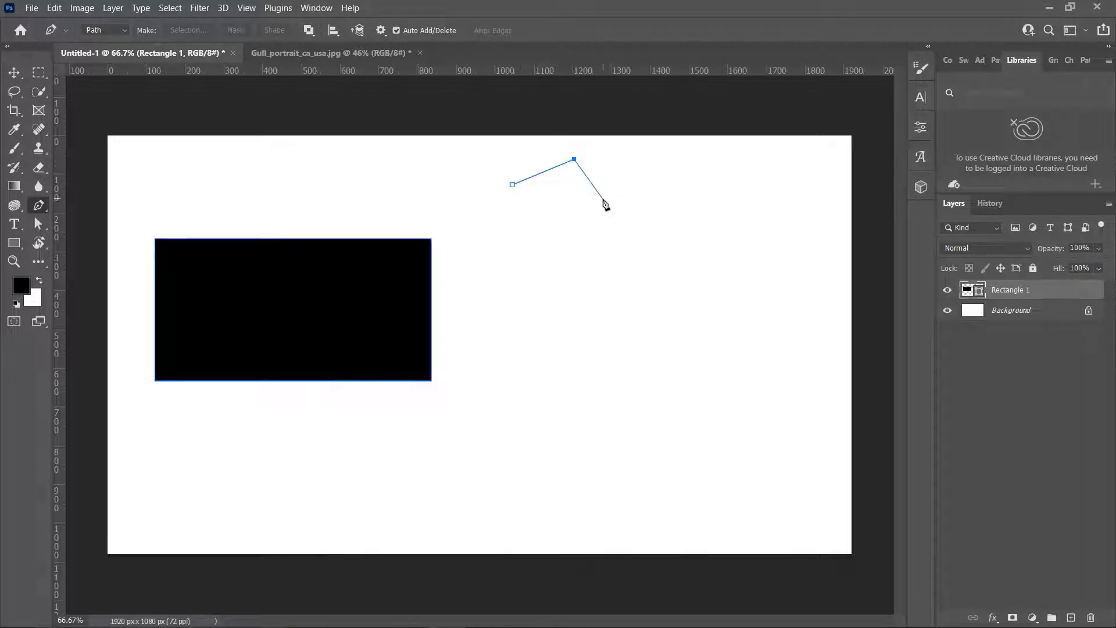
click(540, 228)
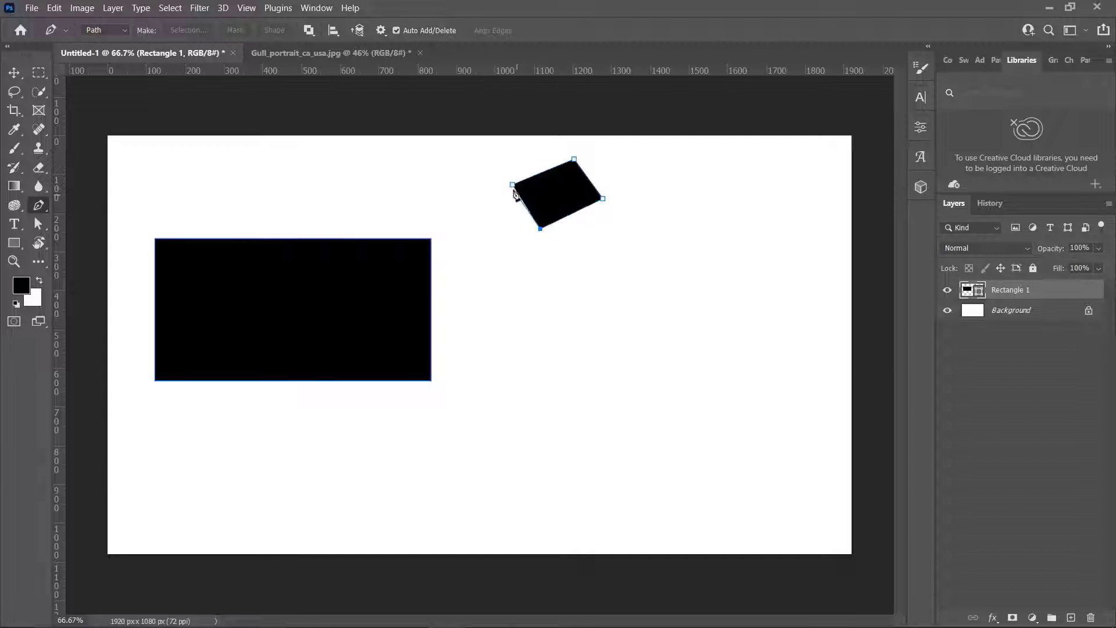
click(512, 184)
- Draw a large black circle with the Curvature Pen from three points, closing at the start
right_click(39, 209)
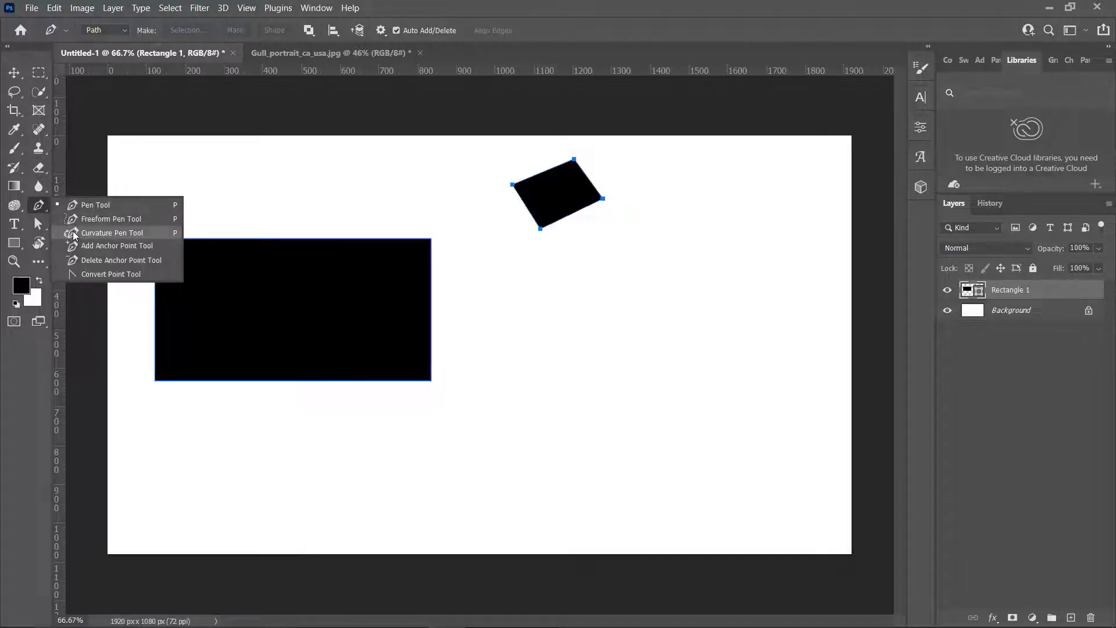
click(72, 233)
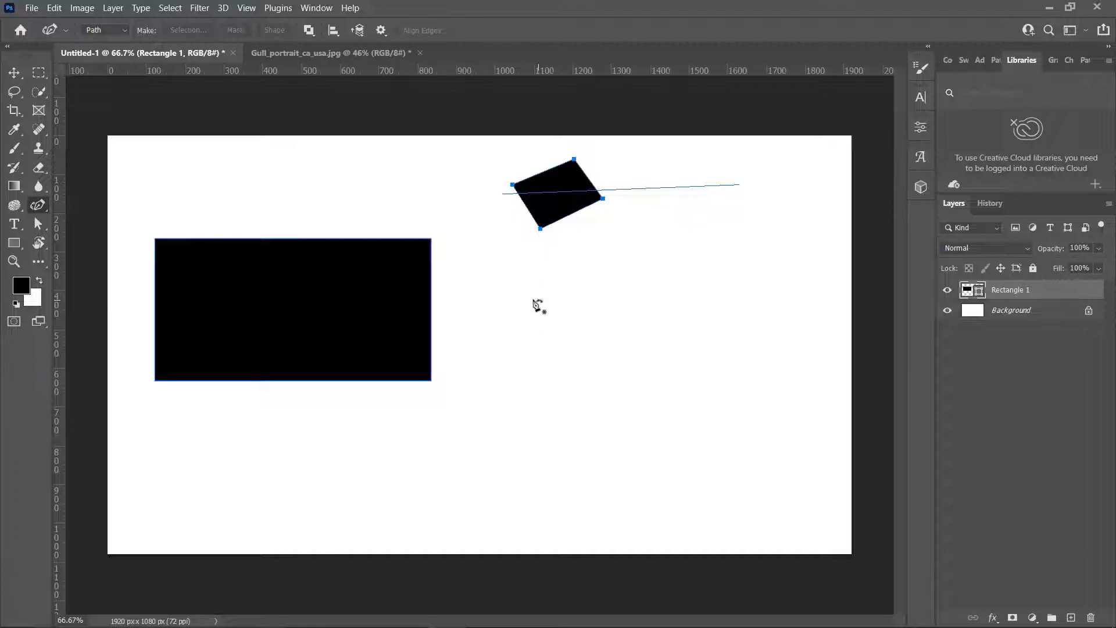
click(490, 315)
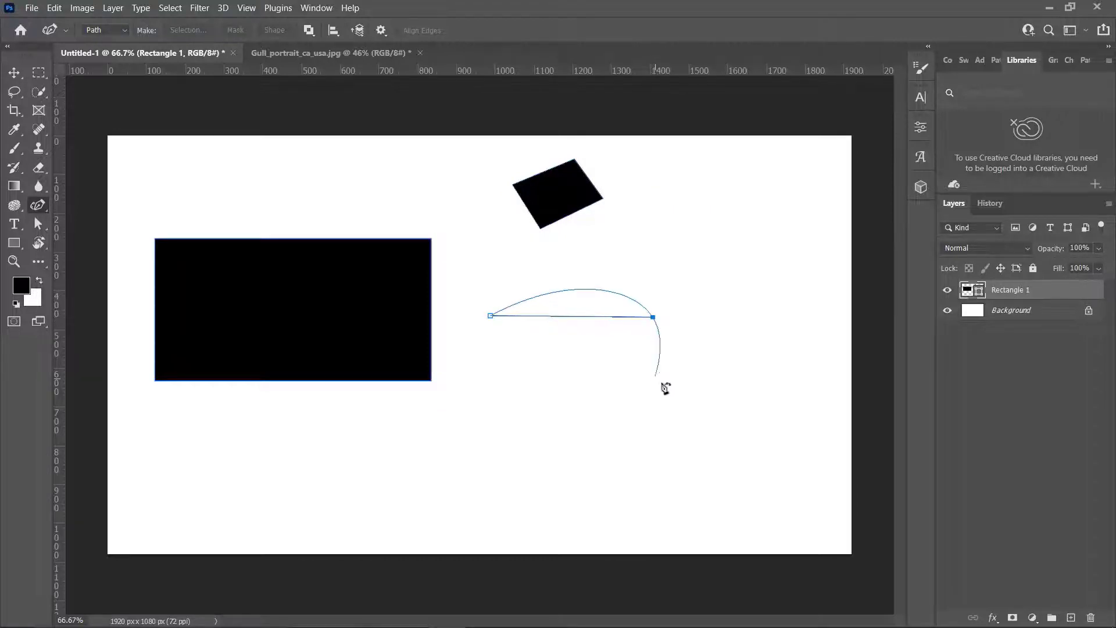
click(690, 416)
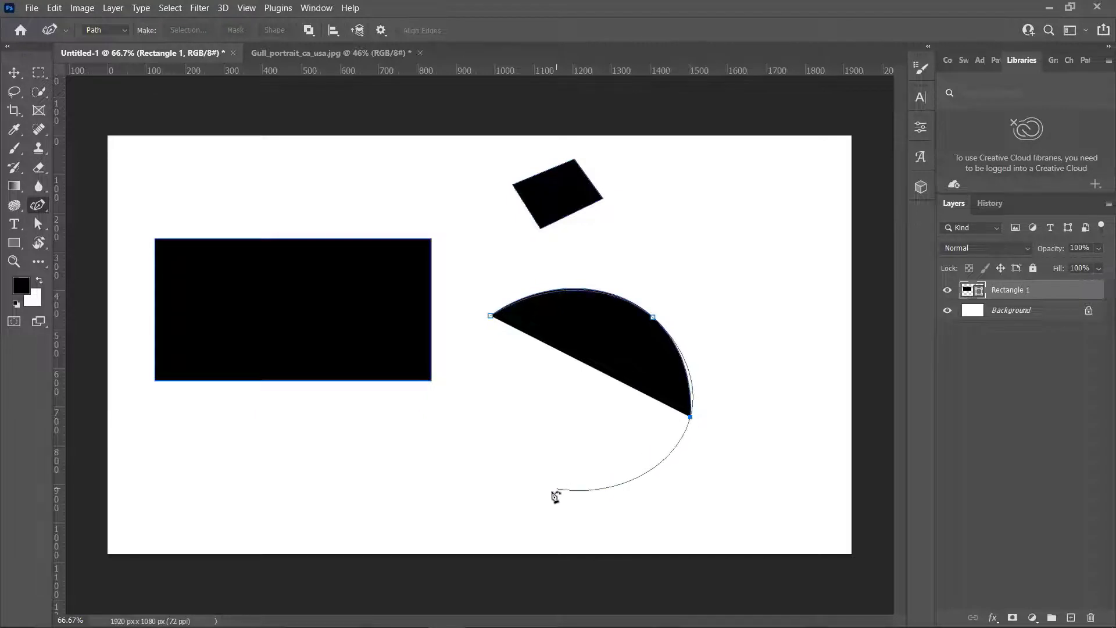
click(527, 497)
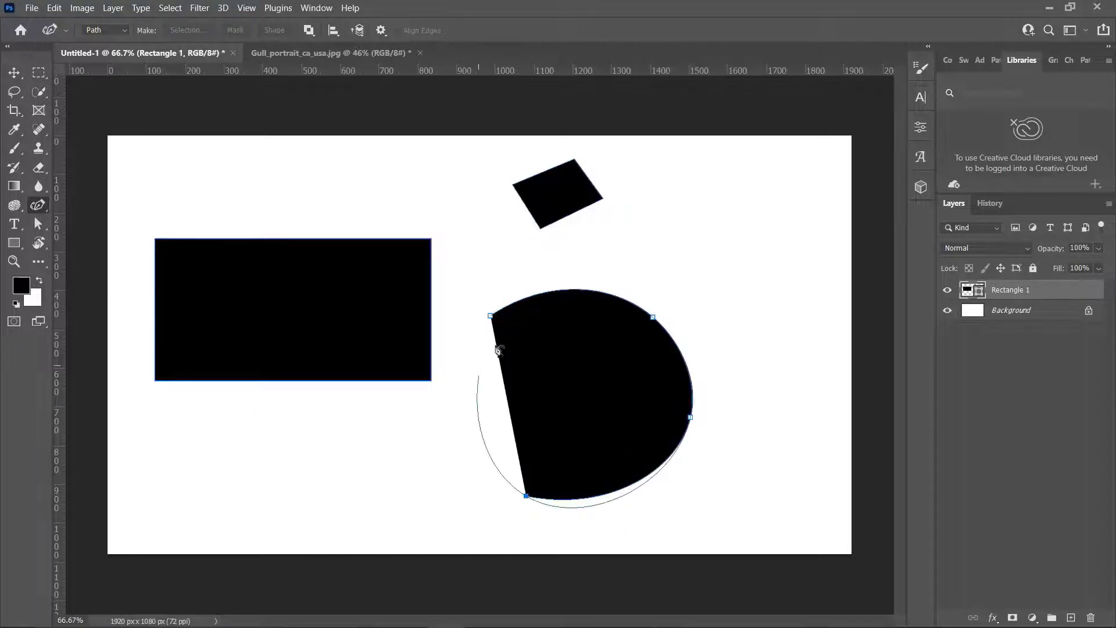
click(490, 317)
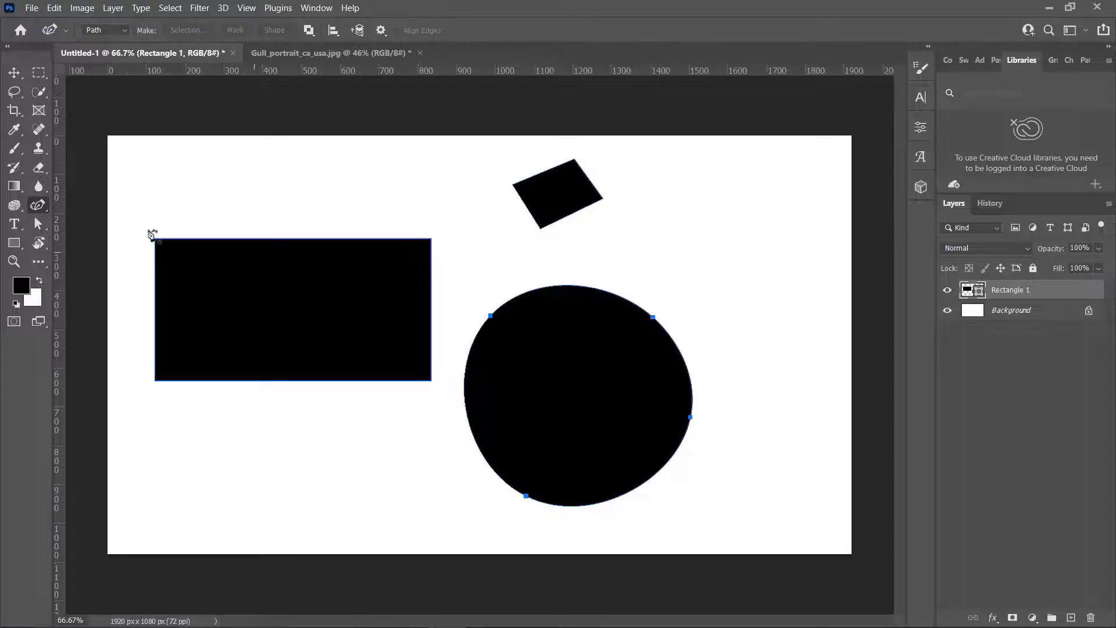
right_click(37, 204)
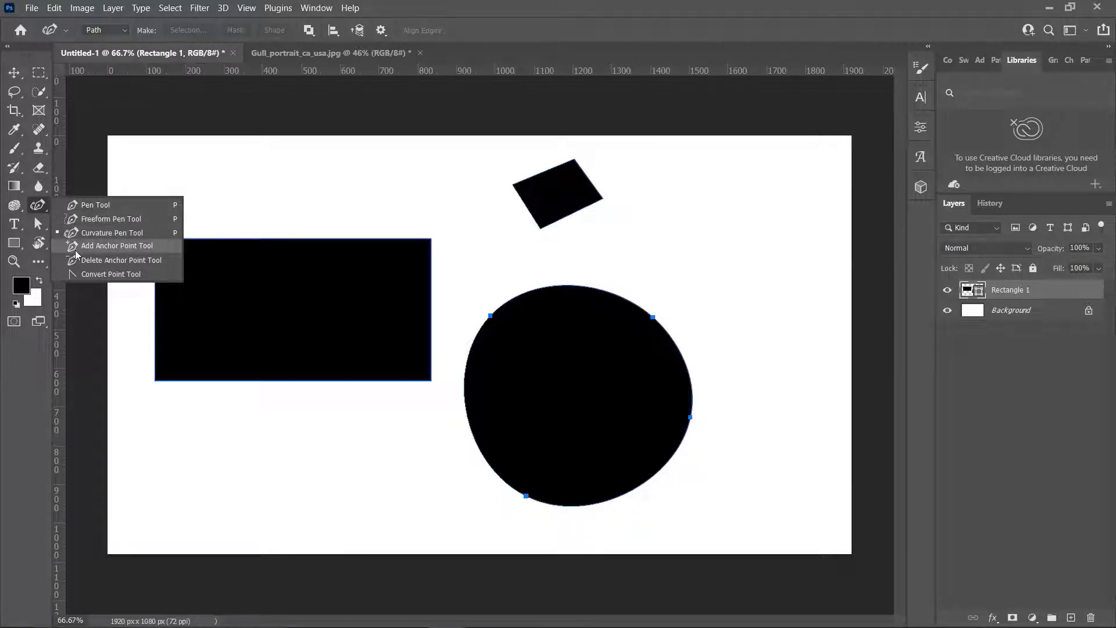
- Add an anchor on the rectangle's top edge and drag it down to make the edge wavy
click(75, 249)
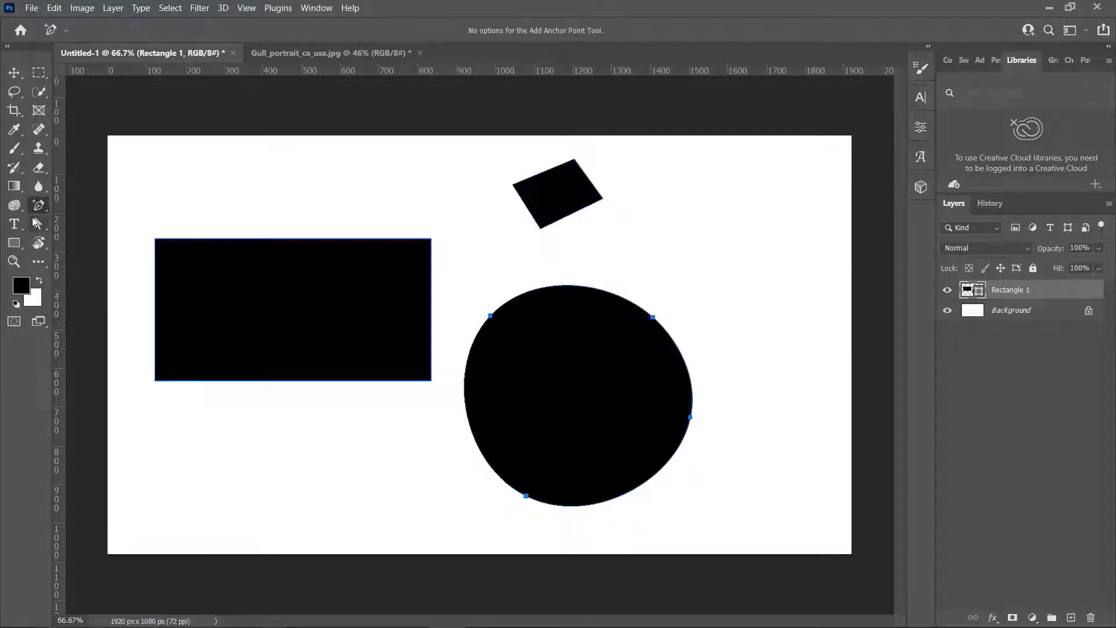
click(270, 263)
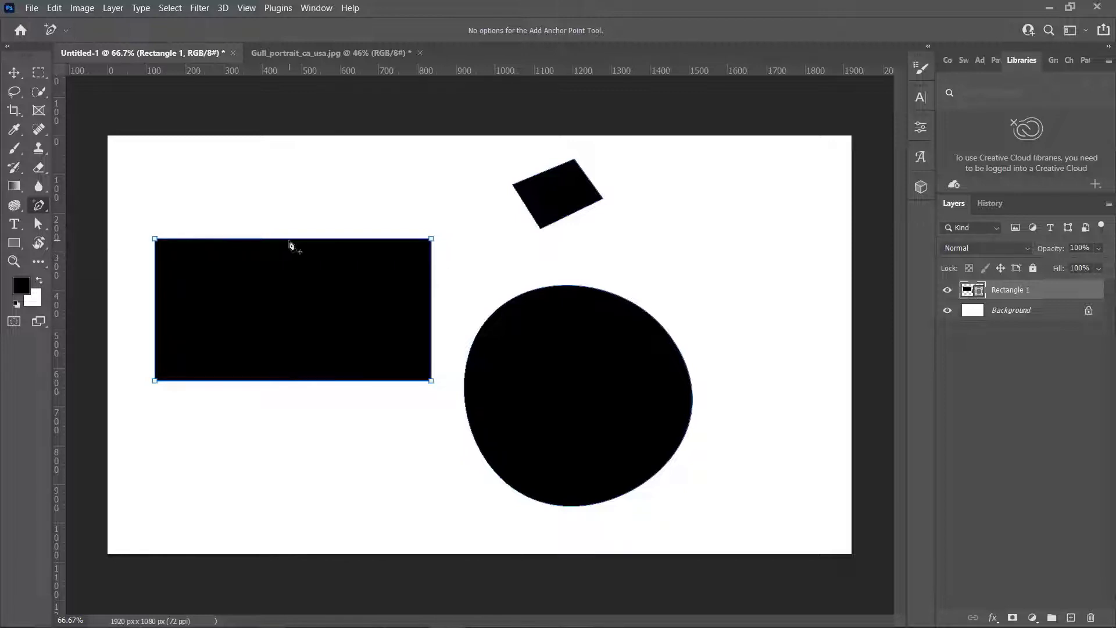
right_click(38, 204)
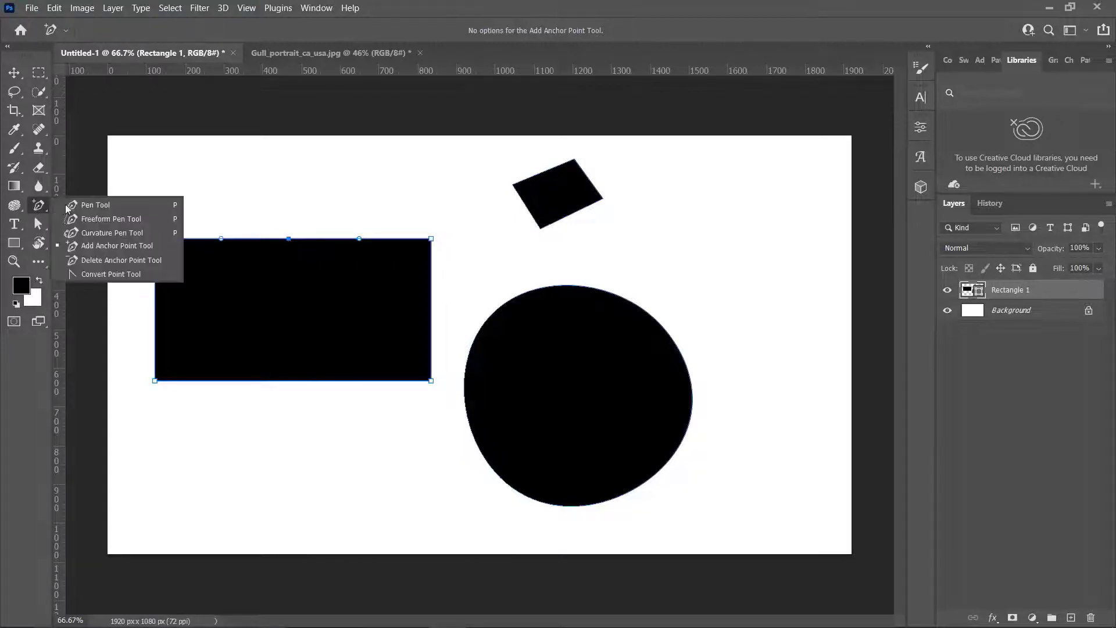
click(76, 247)
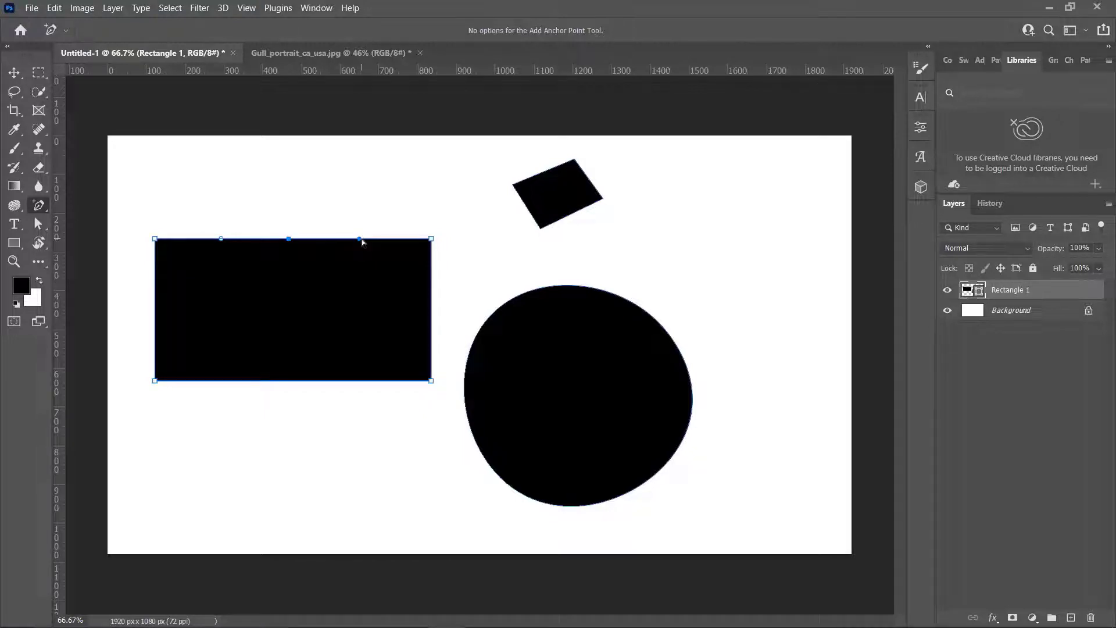
mouse_move(363, 242)
mouse_down()
mouse_move(374, 209)
mouse_move(365, 307)
mouse_up()
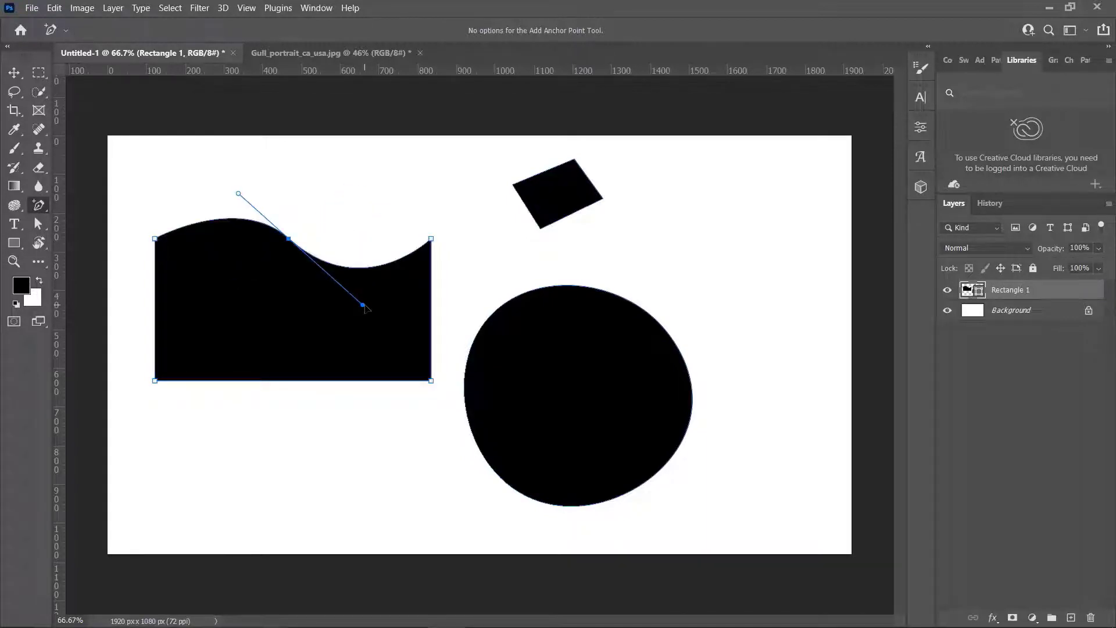
- Delete the top-left, top-right and top-middle anchors with the Delete Anchor Point Tool
right_click(40, 205)
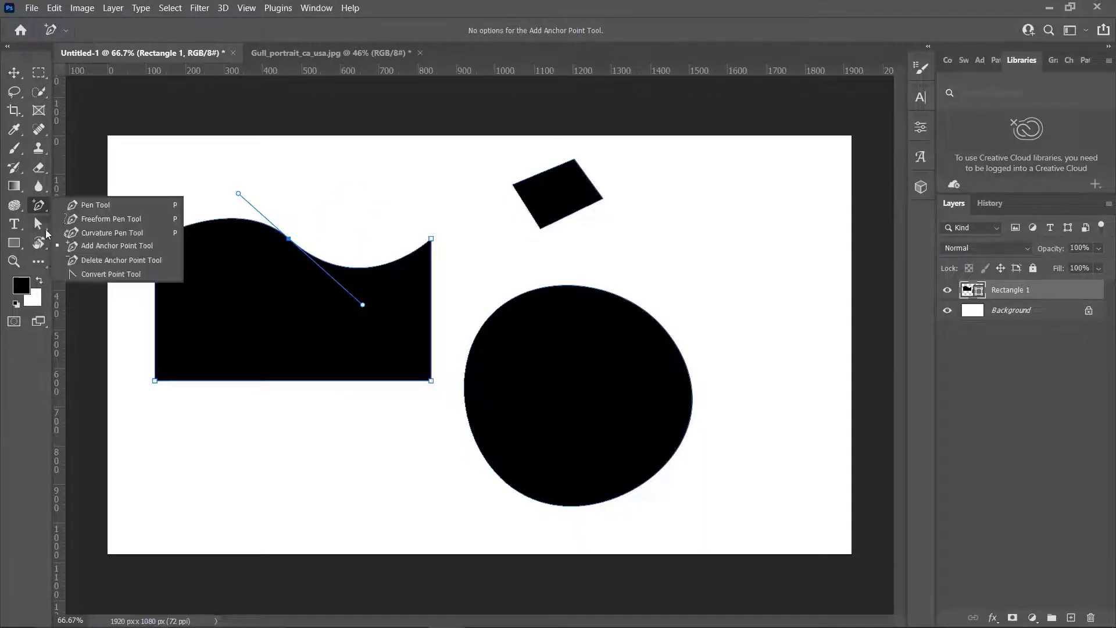
click(118, 261)
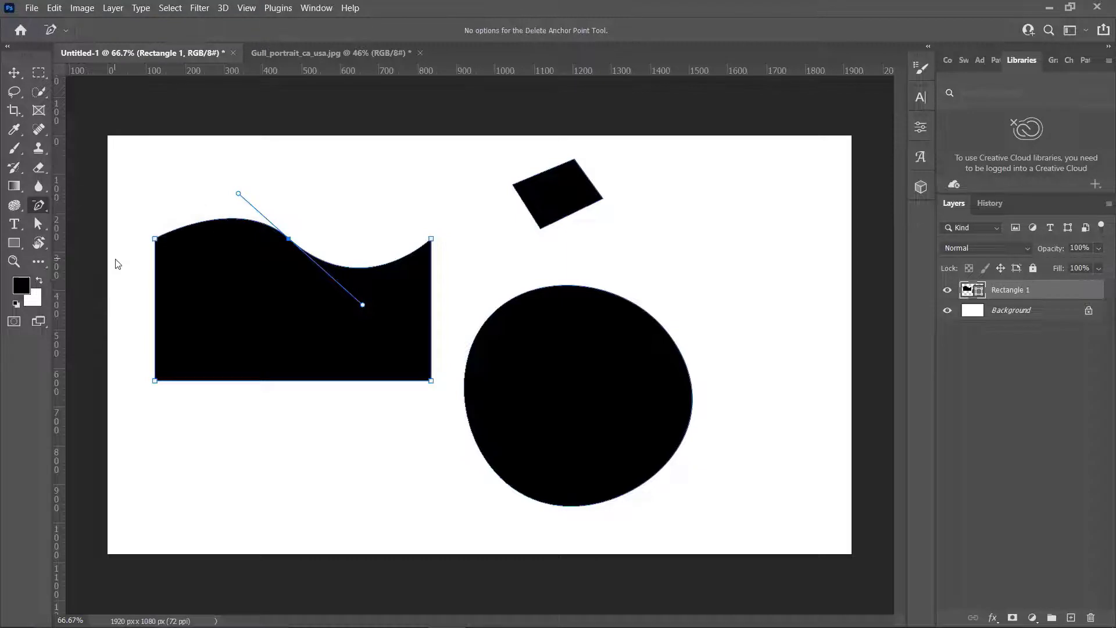
click(154, 239)
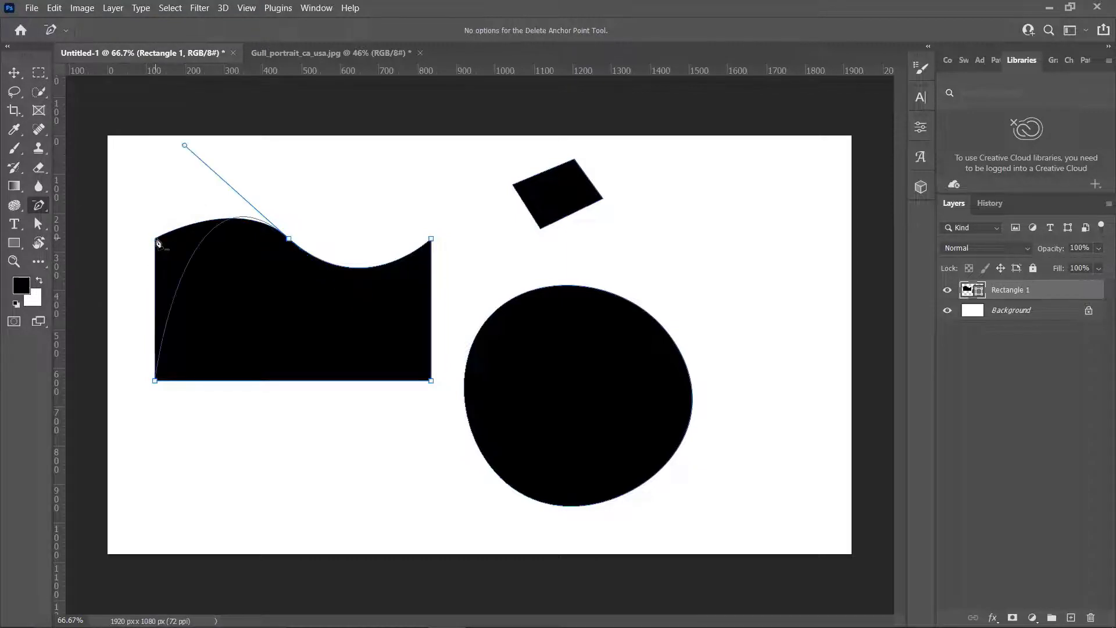
click(432, 239)
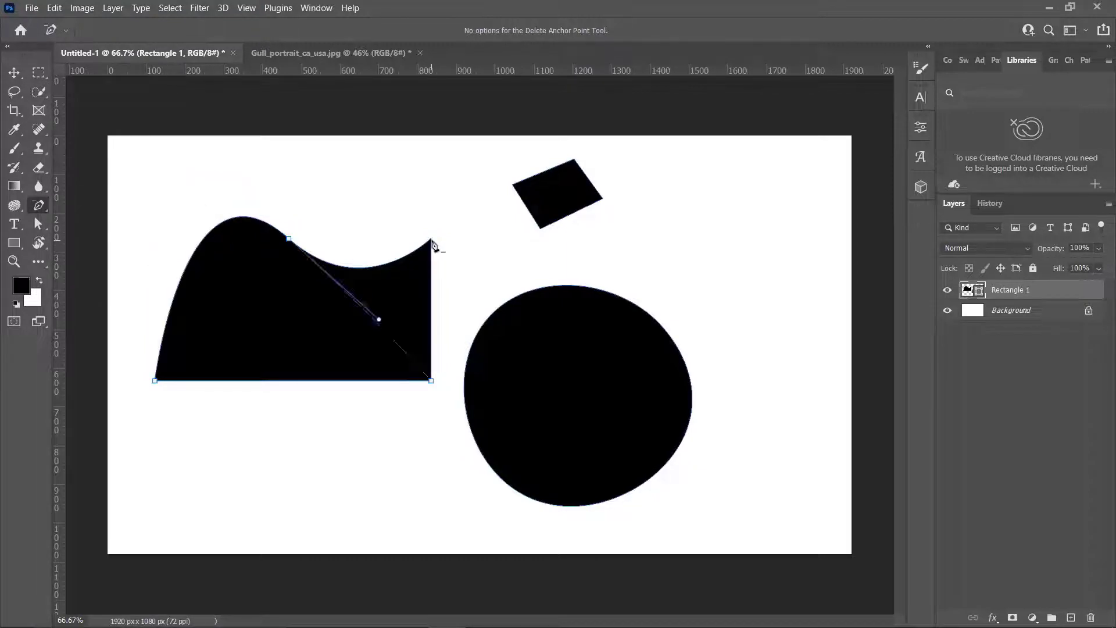
click(289, 239)
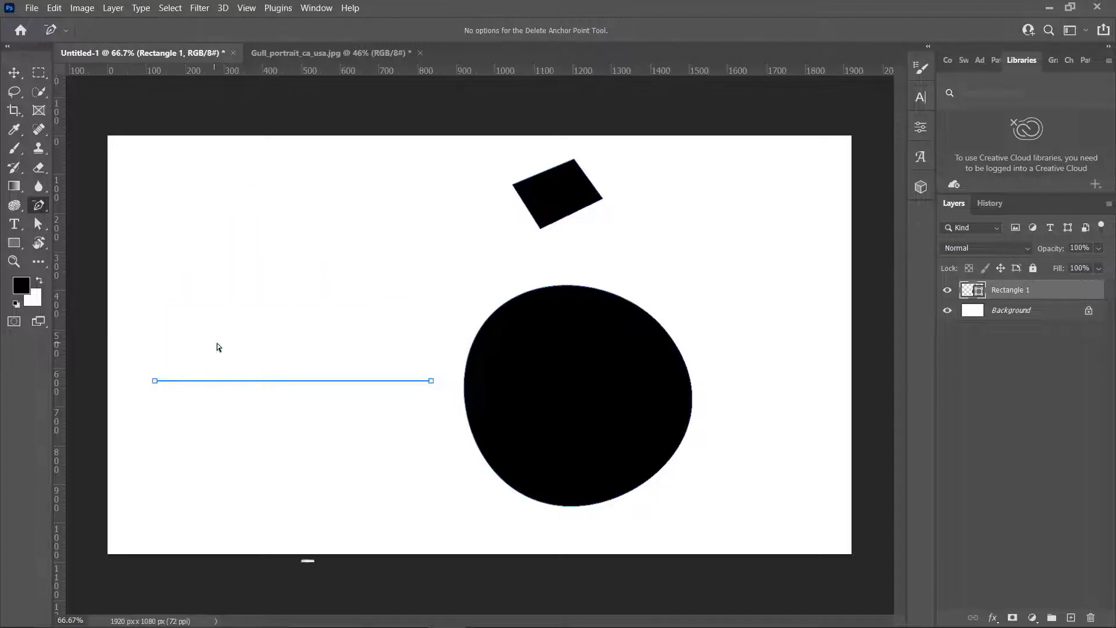
- Undo the anchor deletions and convert the top-left corner into a smooth outward-bulging curve
right_click(39, 211)
click(70, 275)
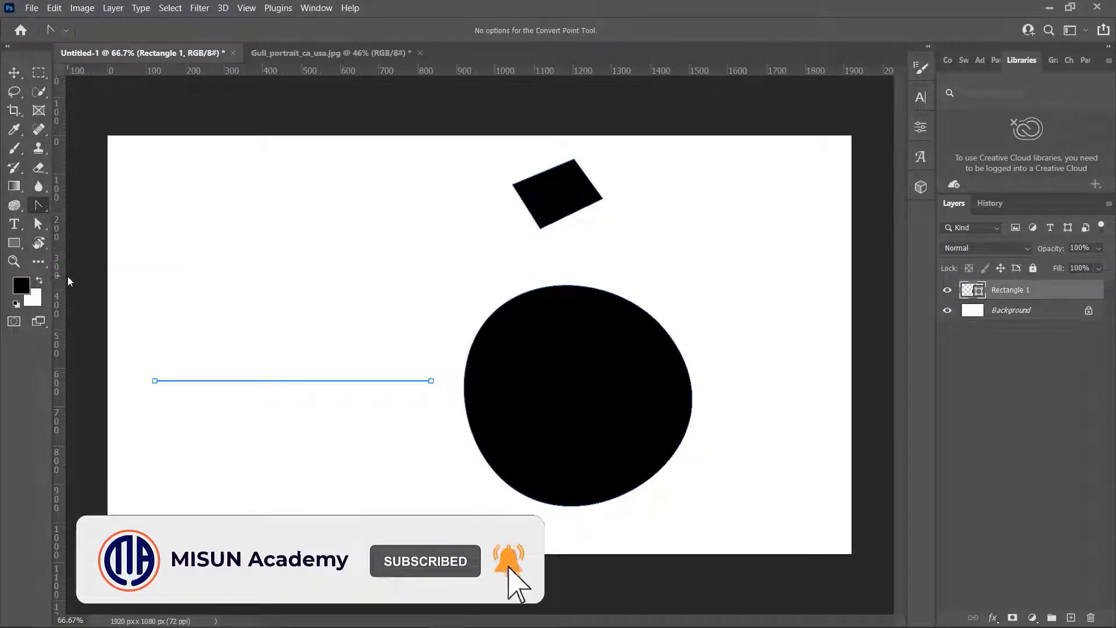
key(ctrl+z)
key(ctrl+z)
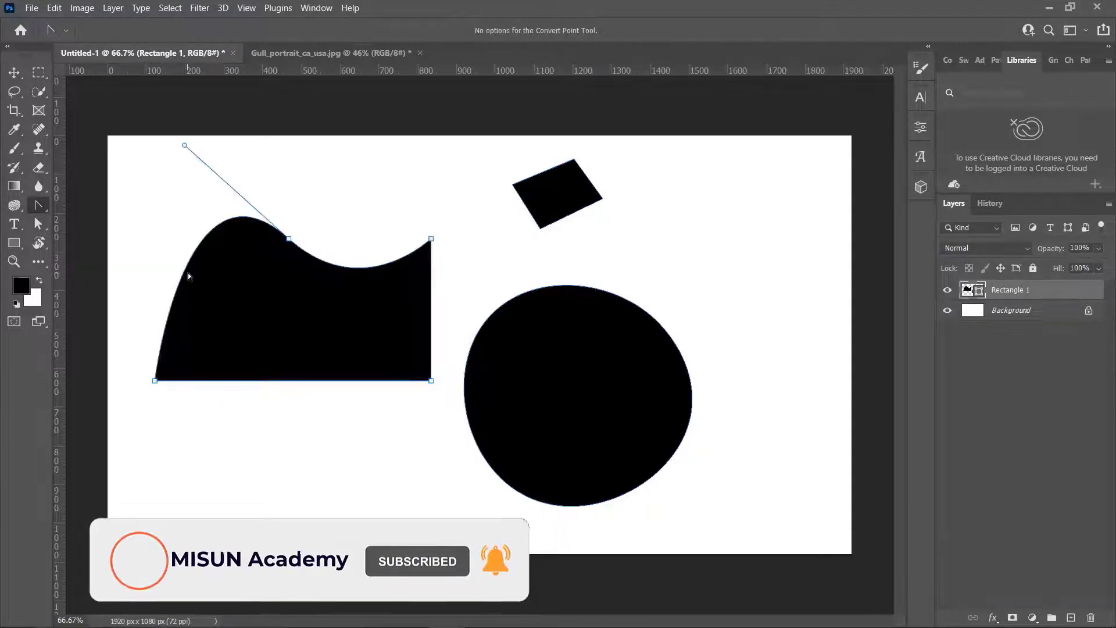
key(ctrl+z)
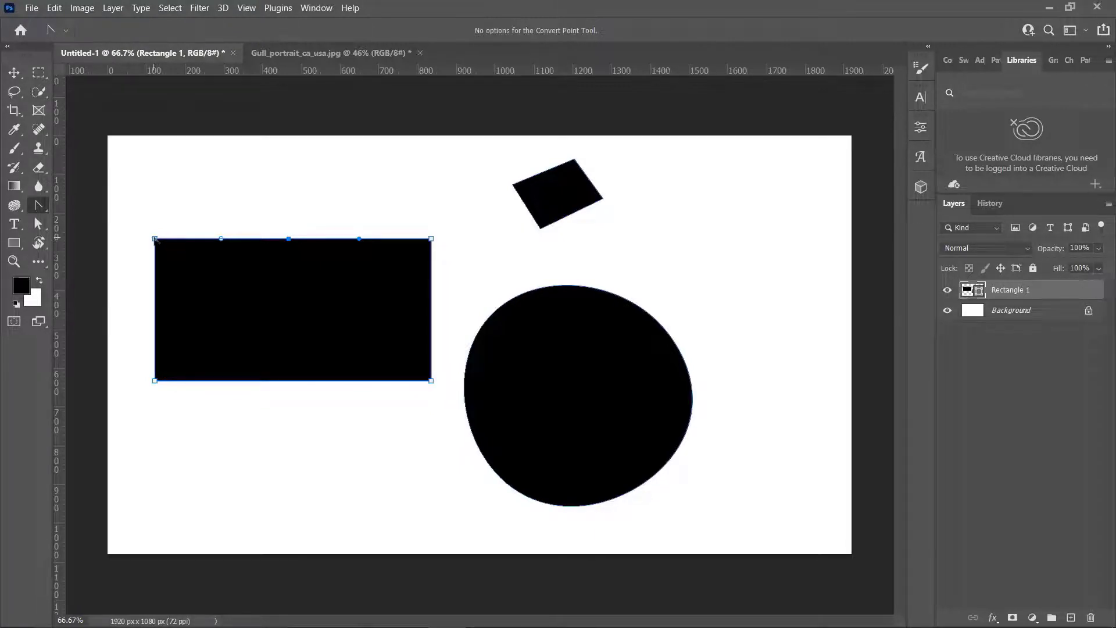
drag(155, 239, 179, 180)
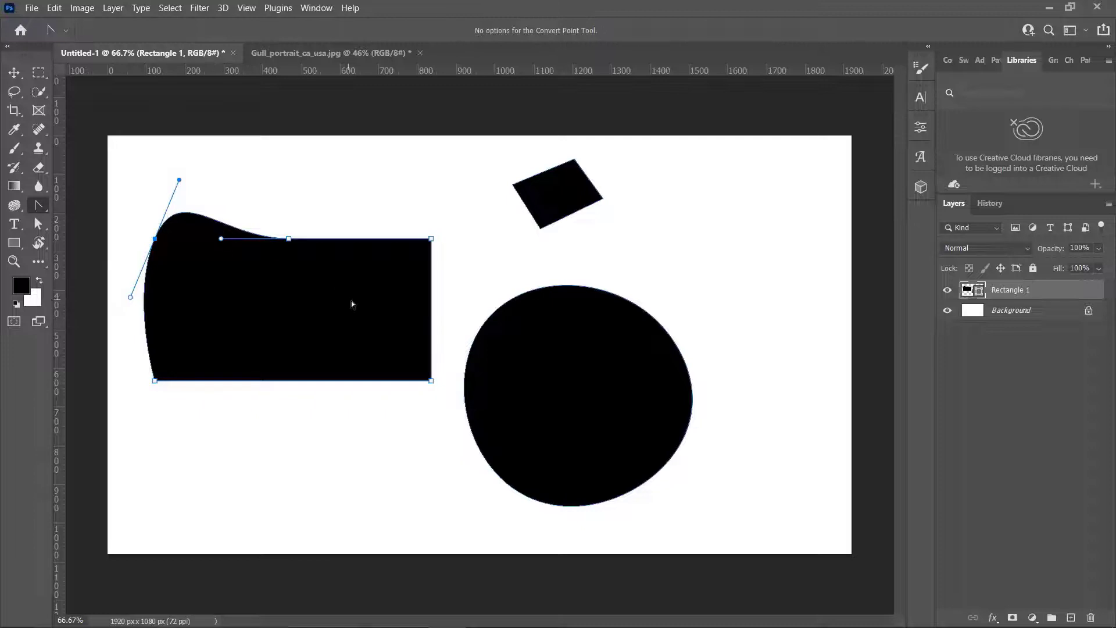
right_click(52, 208)
click(82, 200)
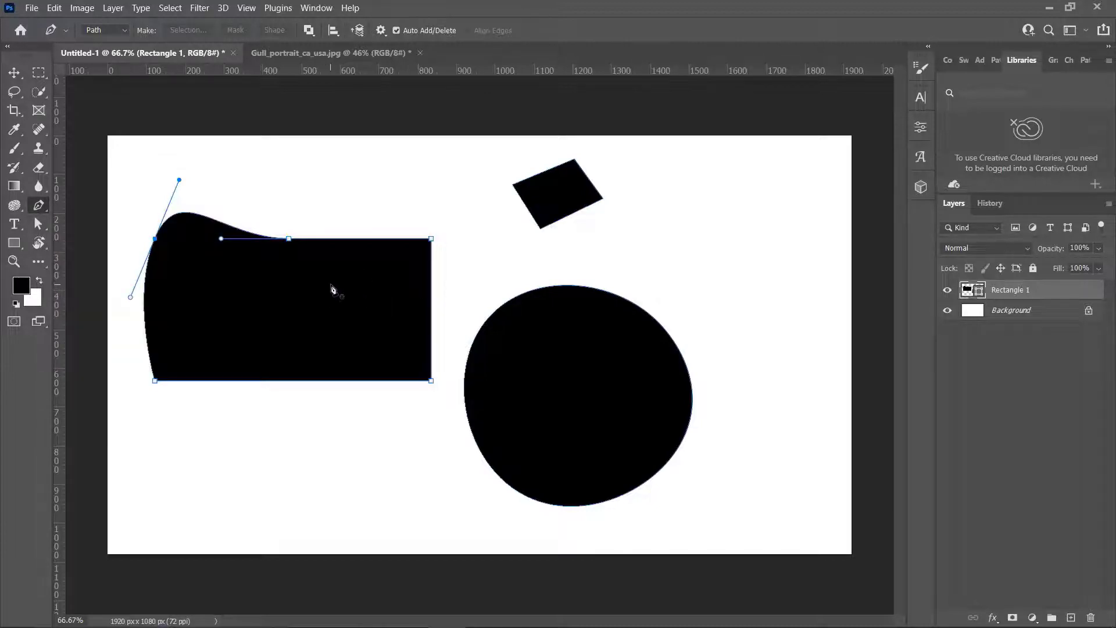
- Marquee-select and delete all the black Rectangle 1 shapes, then add an empty Layer 1 above Background
key(v)
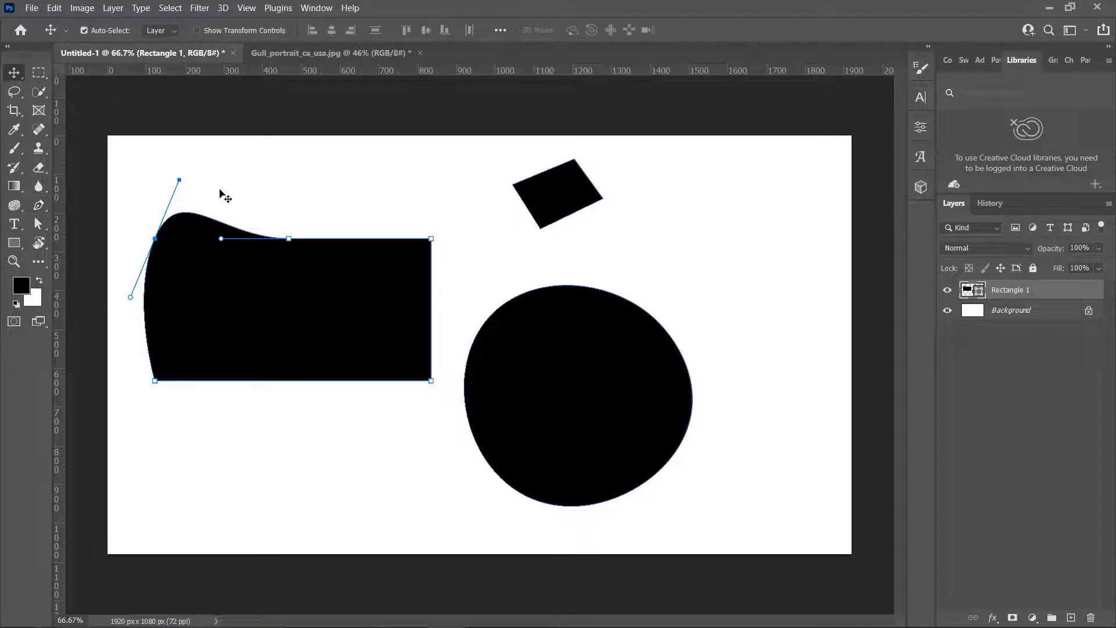
drag(146, 166, 667, 469)
key(Delete)
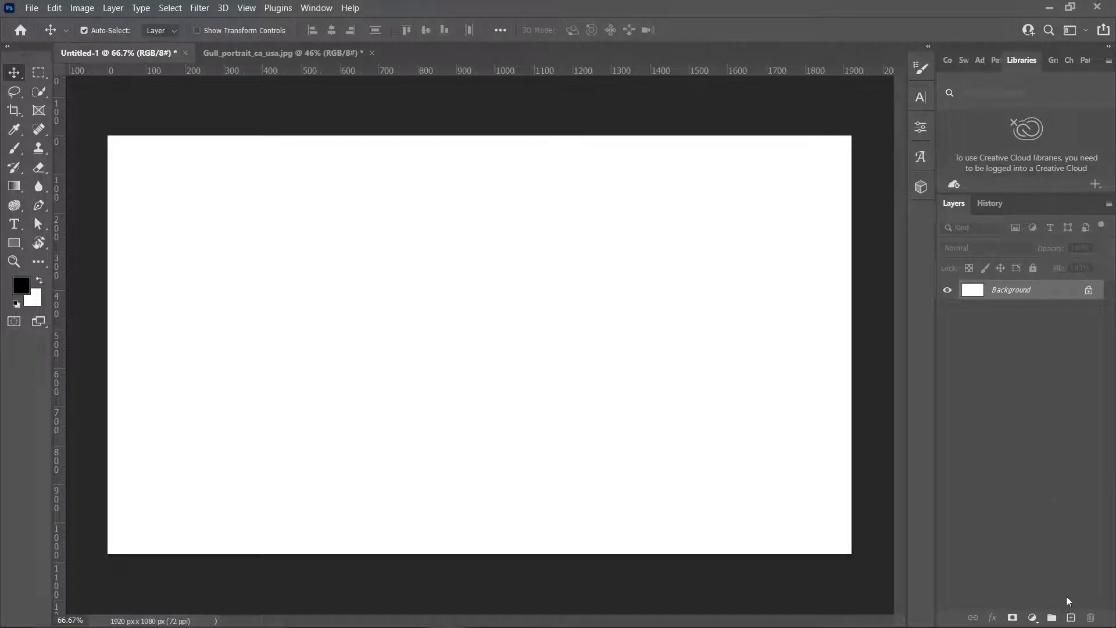
click(1071, 617)
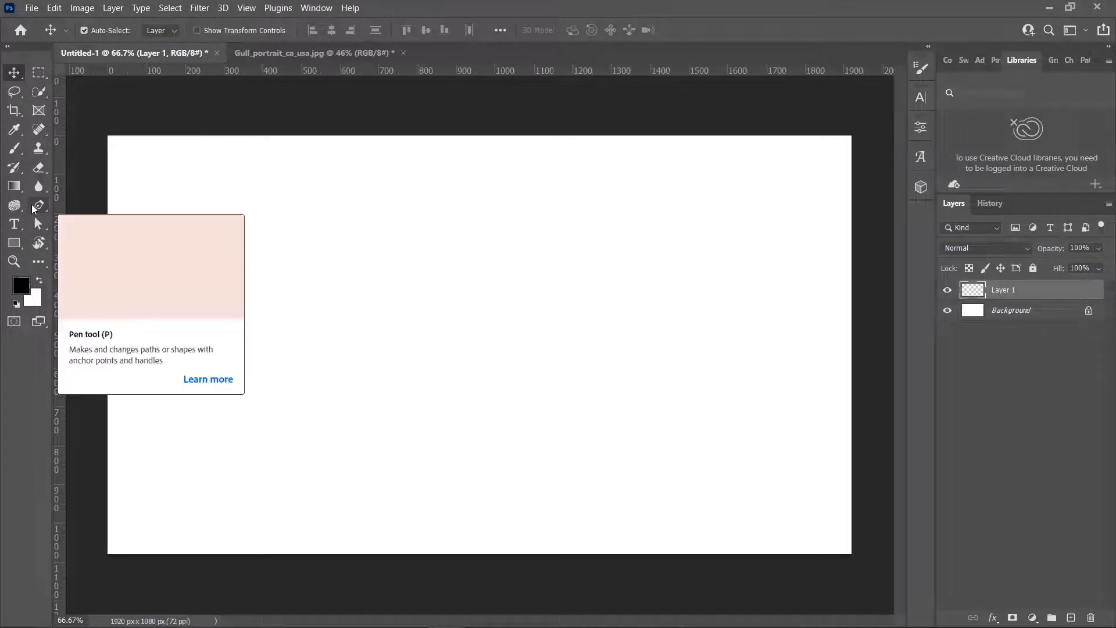
- With the Pen tool in Path mode, draw a closed, partly curved path near the top-left
click(36, 206)
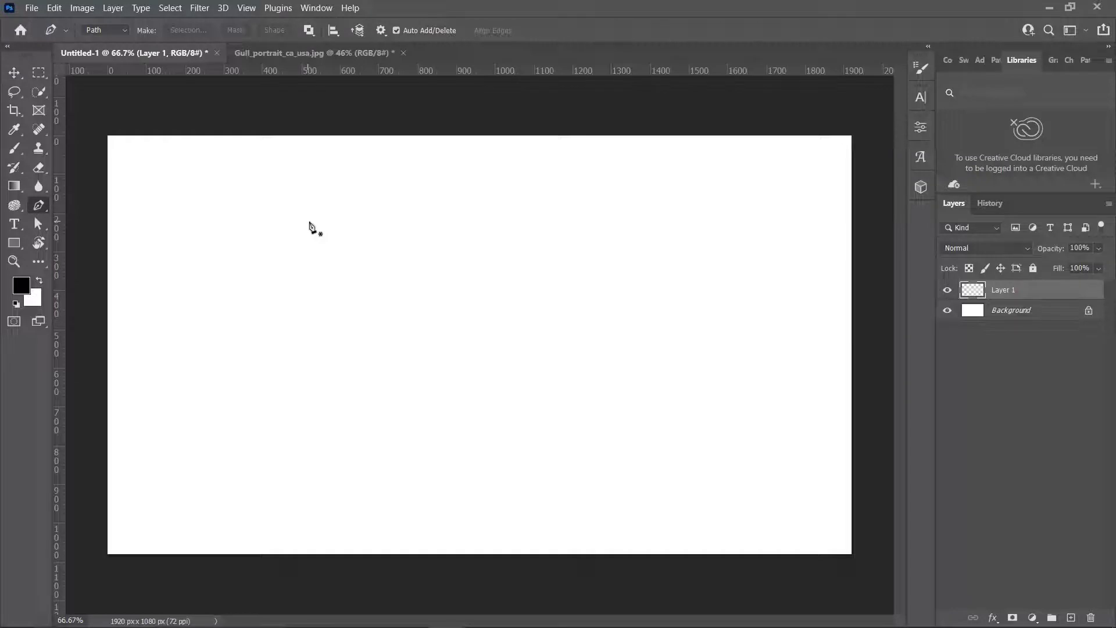
click(118, 32)
click(183, 196)
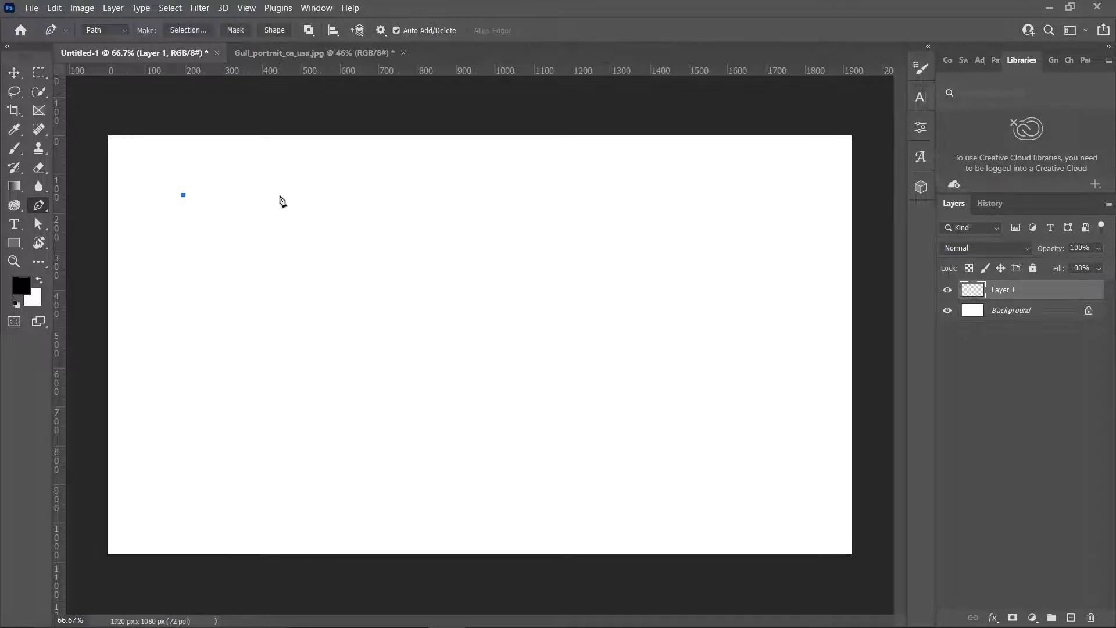
click(279, 195)
click(221, 211)
click(287, 214)
drag(228, 241, 191, 229)
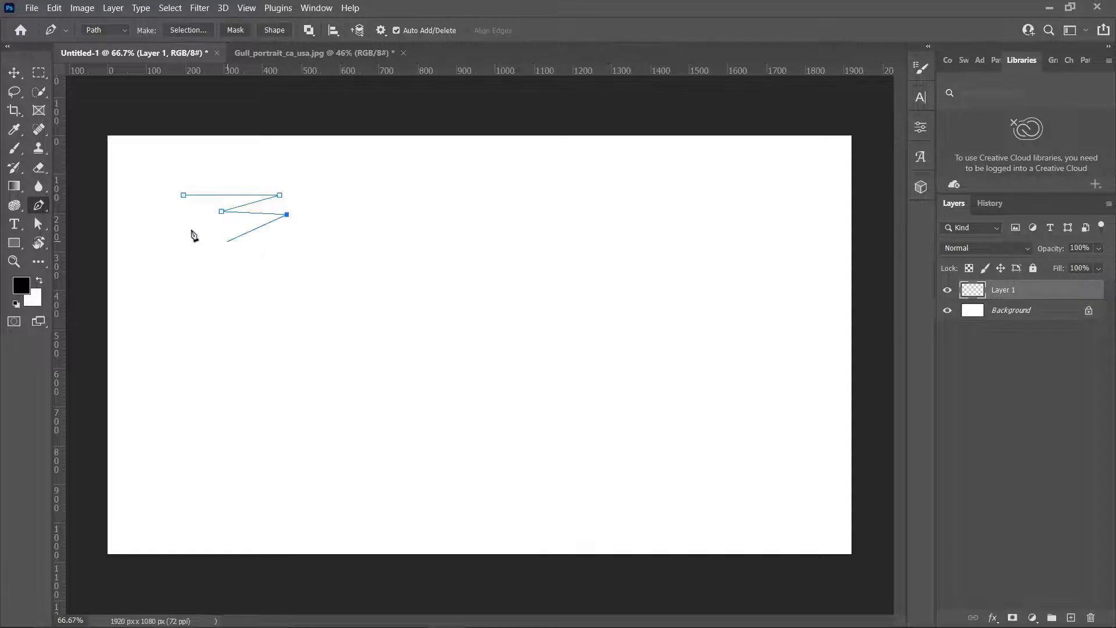
click(183, 195)
- Draw a second closed four-point path across the top centre of the canvas
click(410, 189)
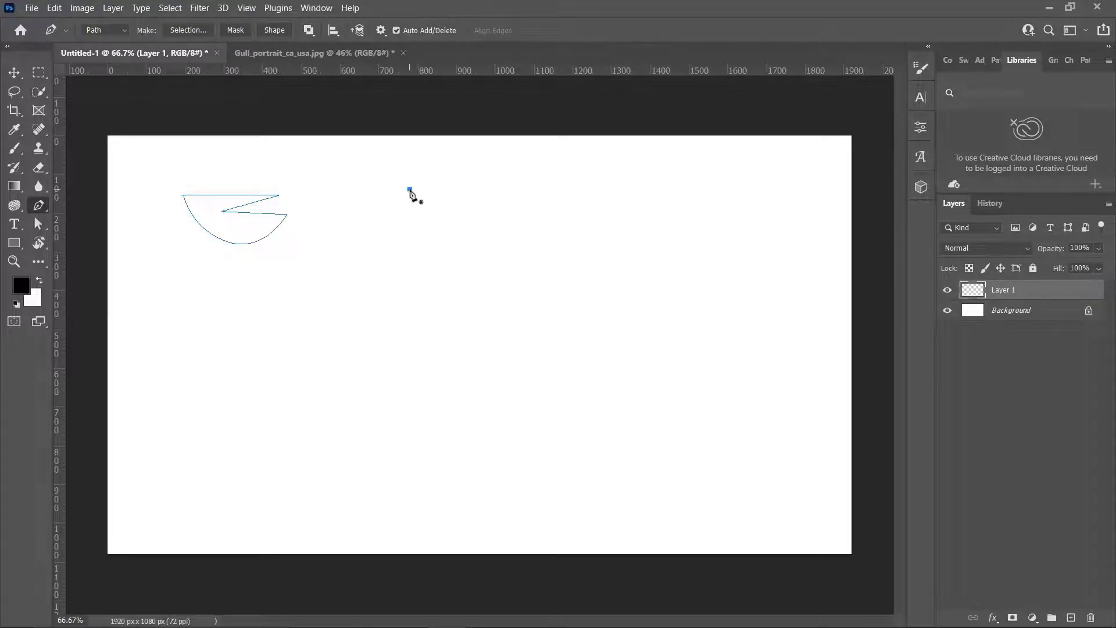
click(569, 188)
click(595, 287)
click(551, 200)
click(410, 189)
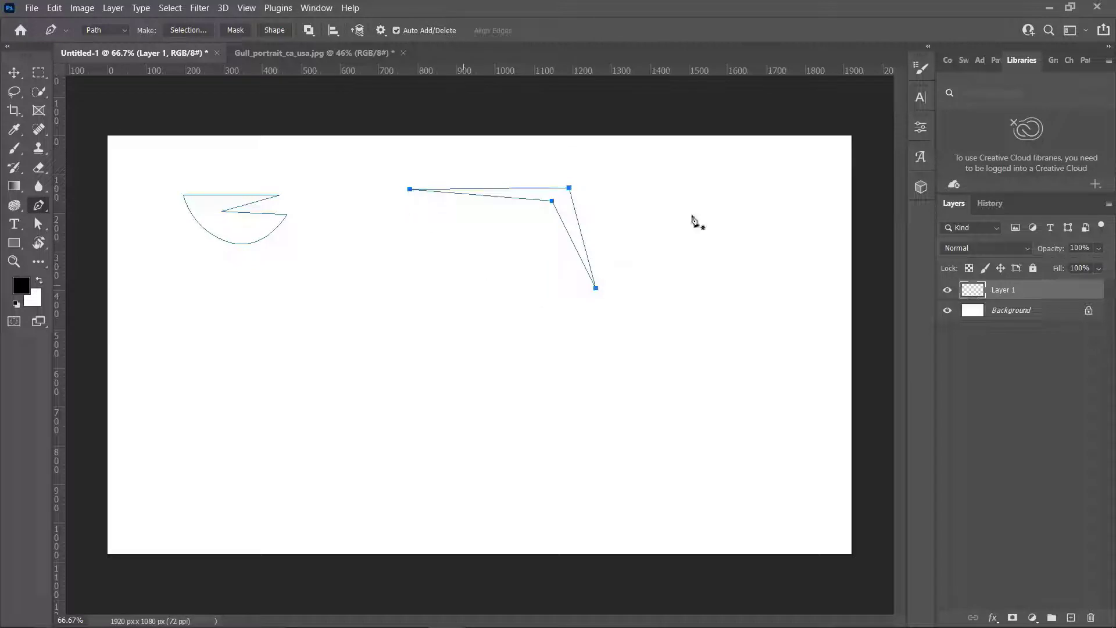
- Draw a third closed, curved path below the second and add an extra top point
click(370, 288)
click(405, 255)
click(521, 261)
click(431, 277)
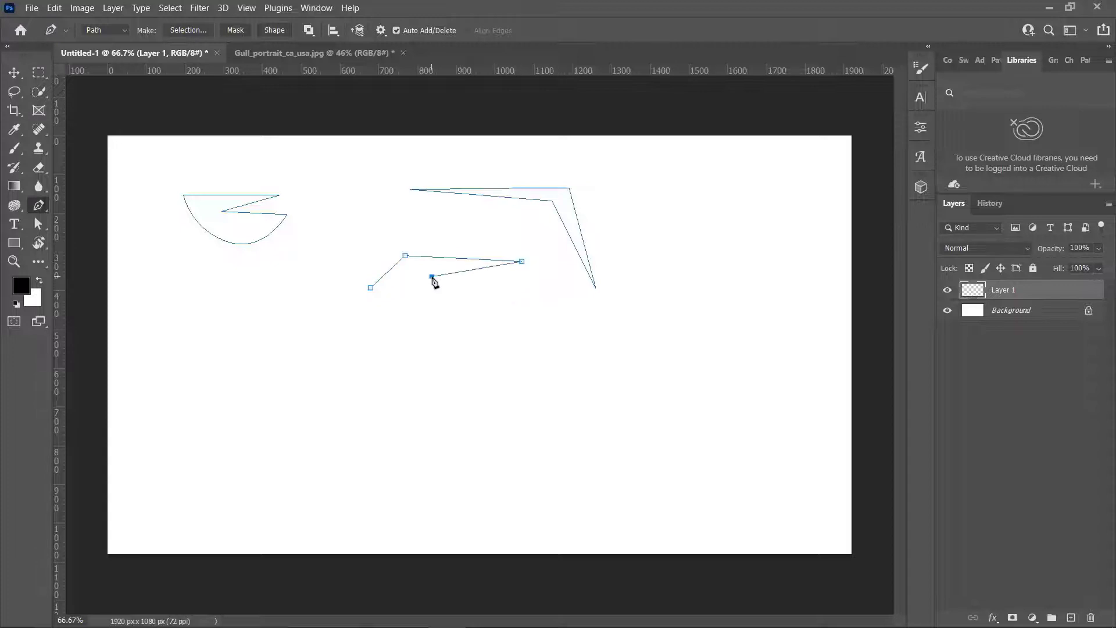
drag(441, 359, 420, 353)
drag(398, 286, 387, 288)
click(370, 288)
click(421, 256)
- Load the three paths as a selection, fill it with black, and deselect
key(ctrl+Return)
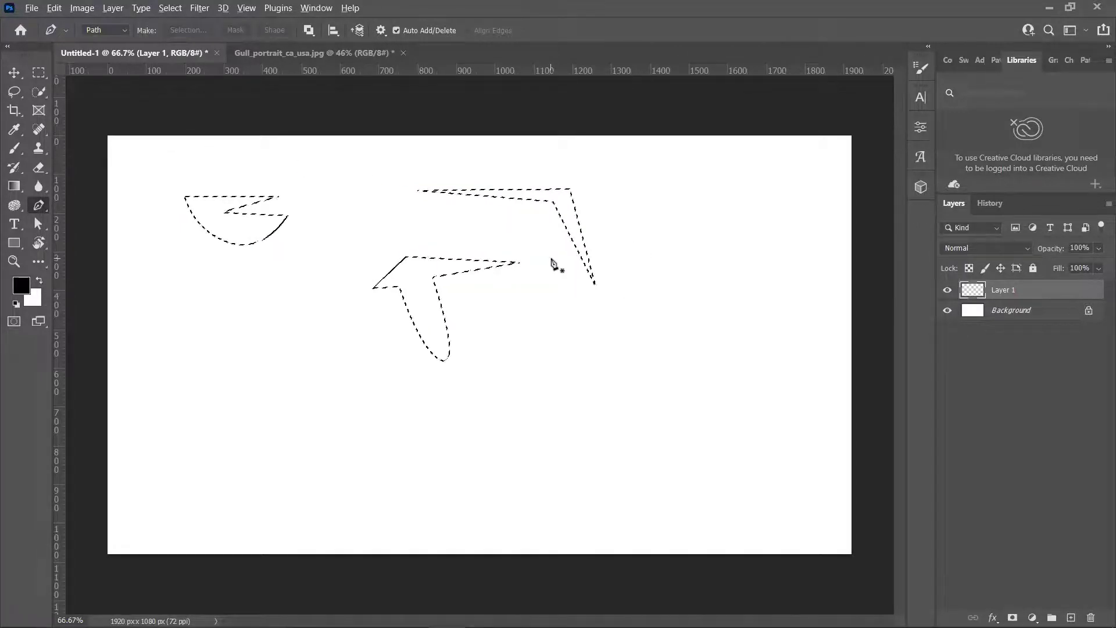
key(alt+BackSpace)
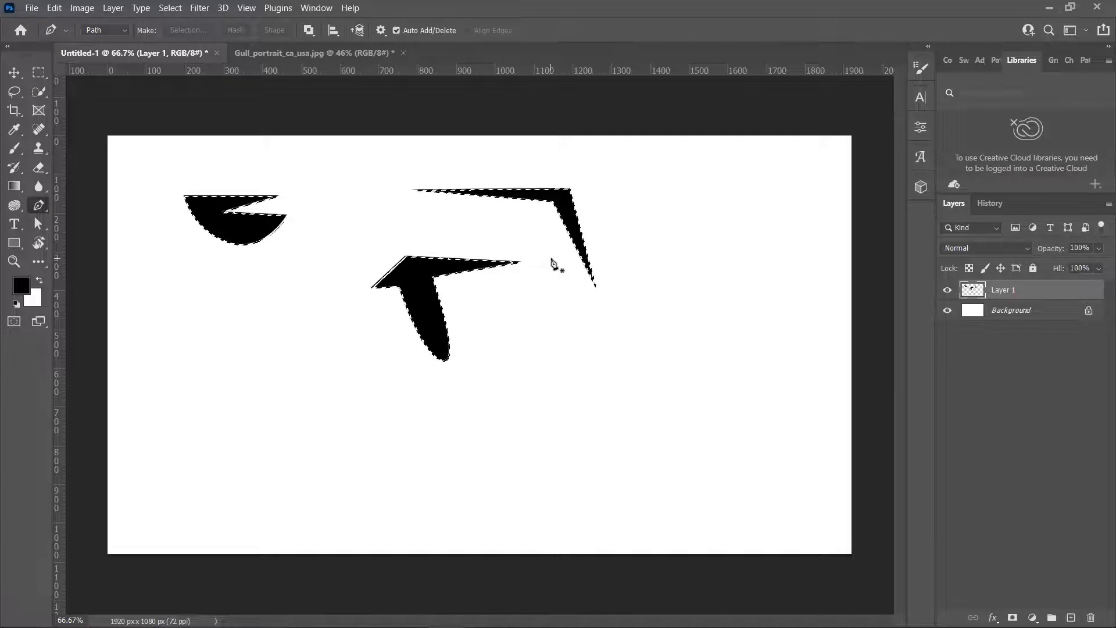
key(ctrl+d)
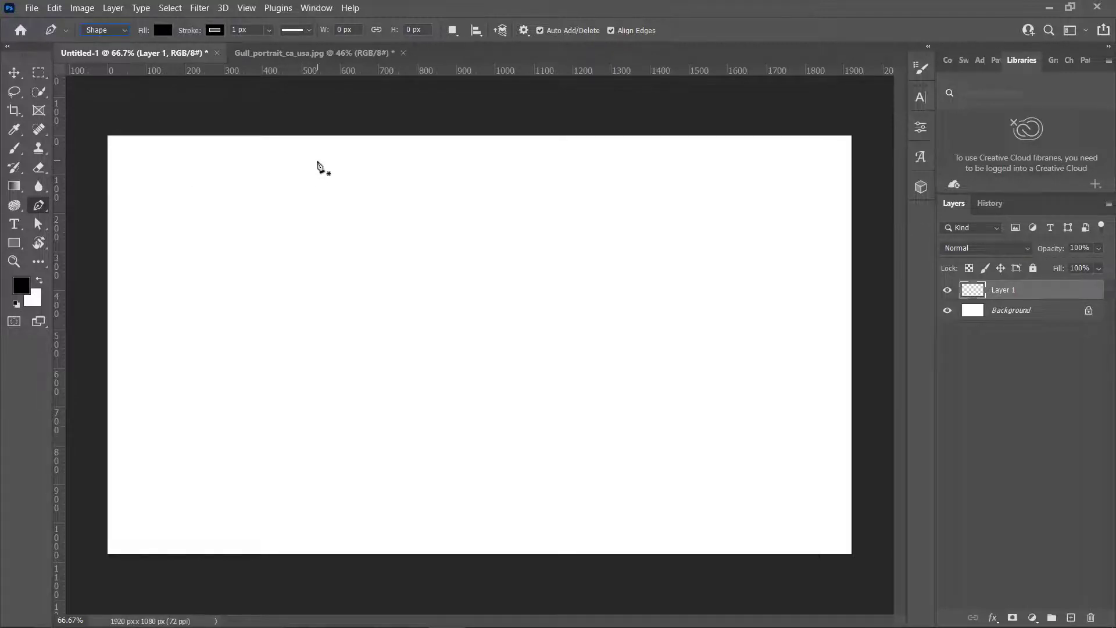
- Delete Layer 1 and, with the Pen in Shape mode, draw a black 625 × 222 px triangle
click(105, 30)
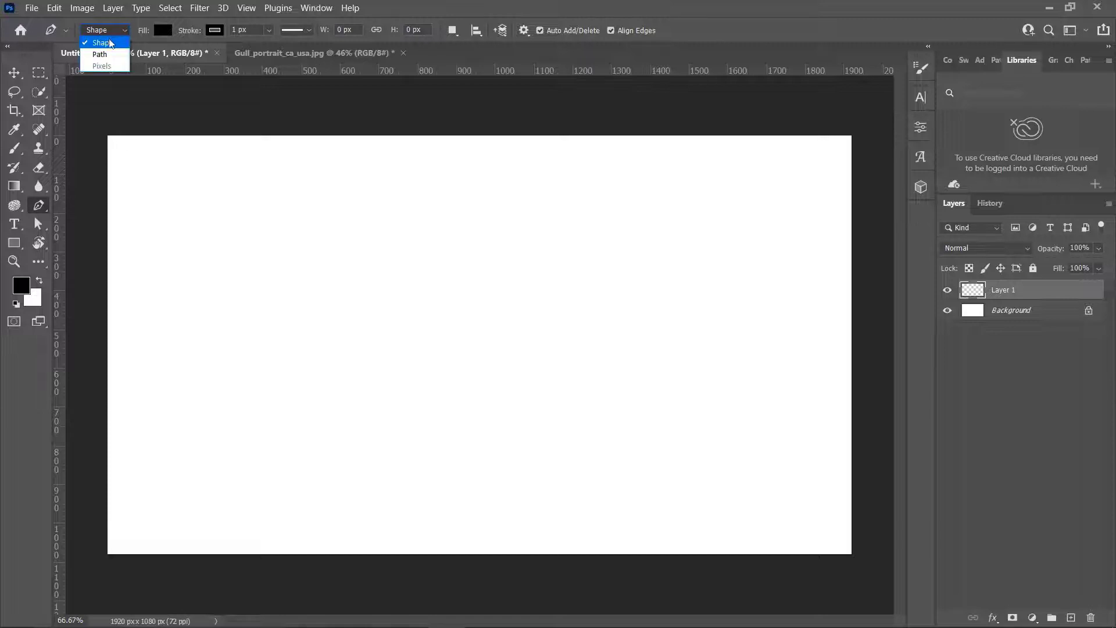
click(110, 44)
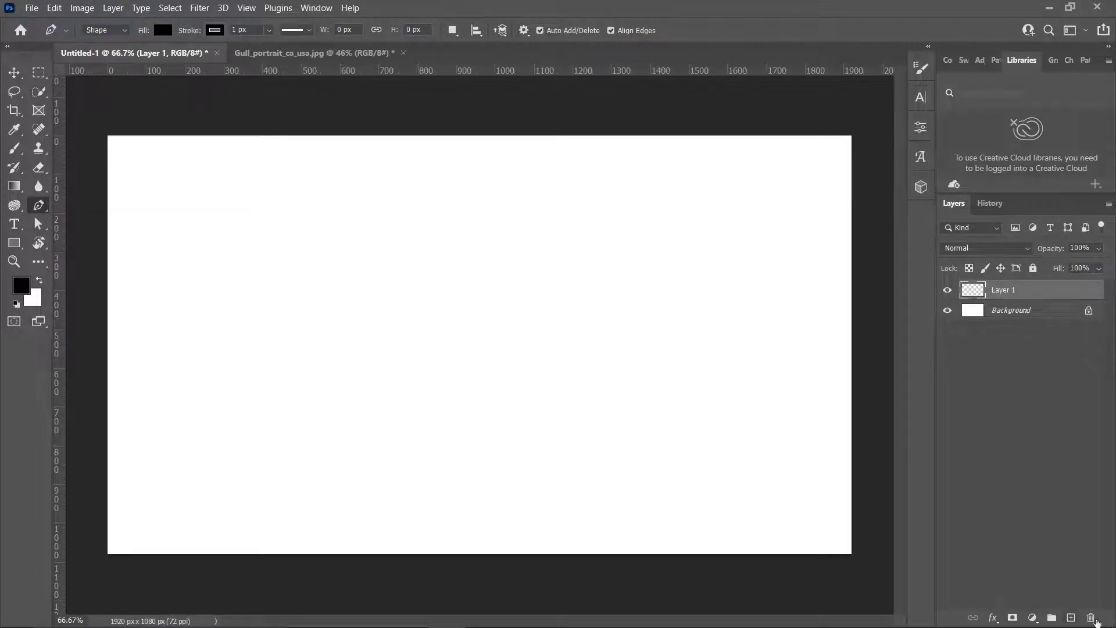
click(1092, 618)
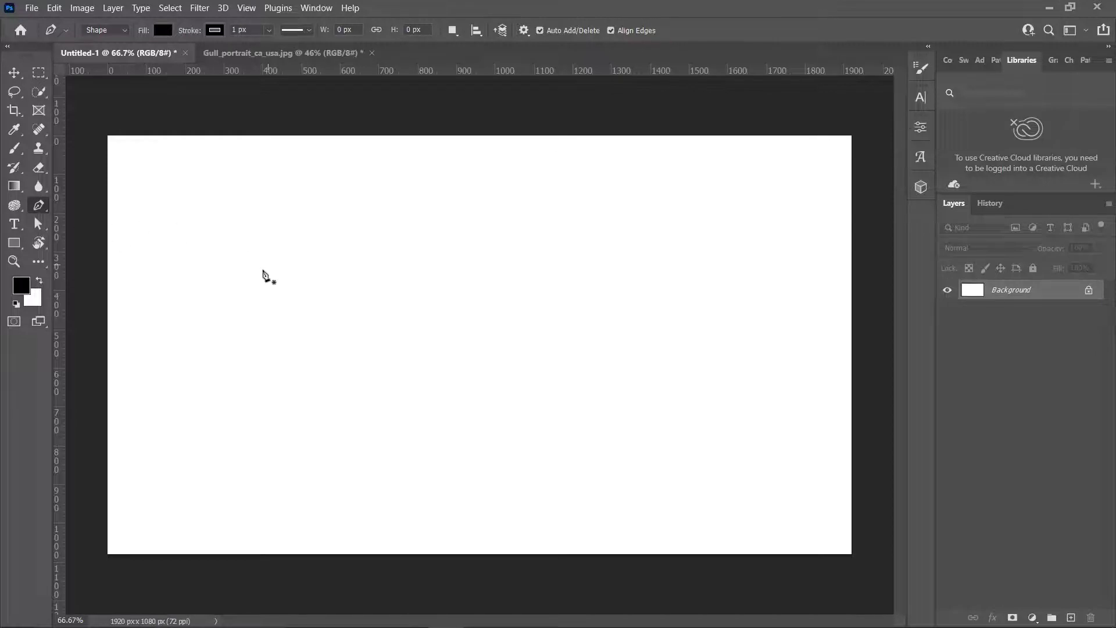
click(262, 271)
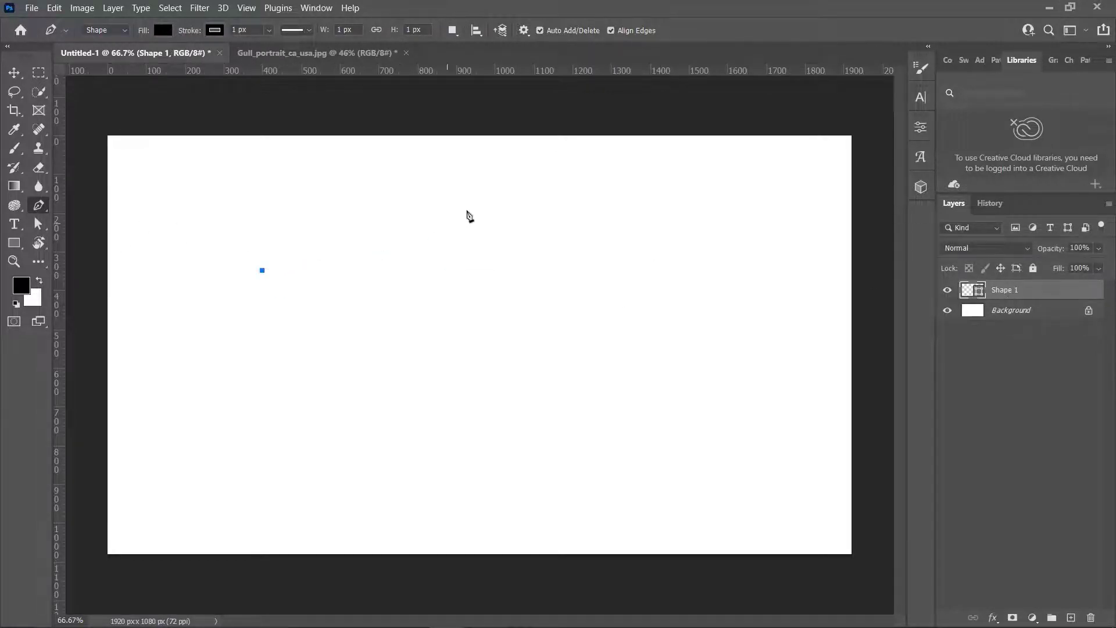
click(468, 208)
click(504, 295)
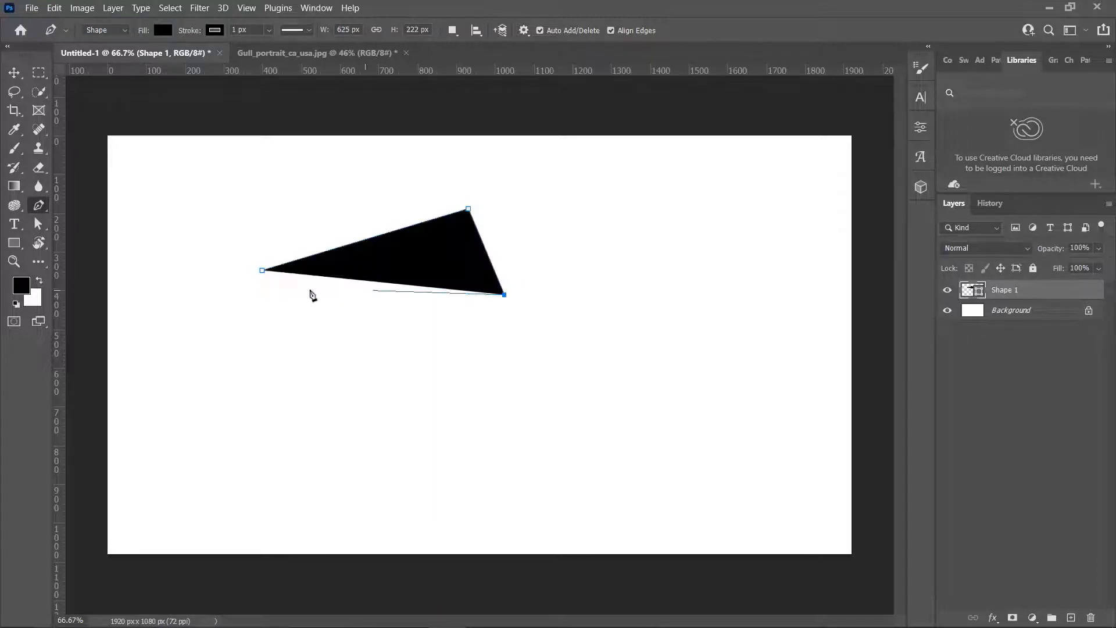
click(262, 271)
- Give the triangle no fill and a 12.76 px black stroke, and move it up-left
click(168, 30)
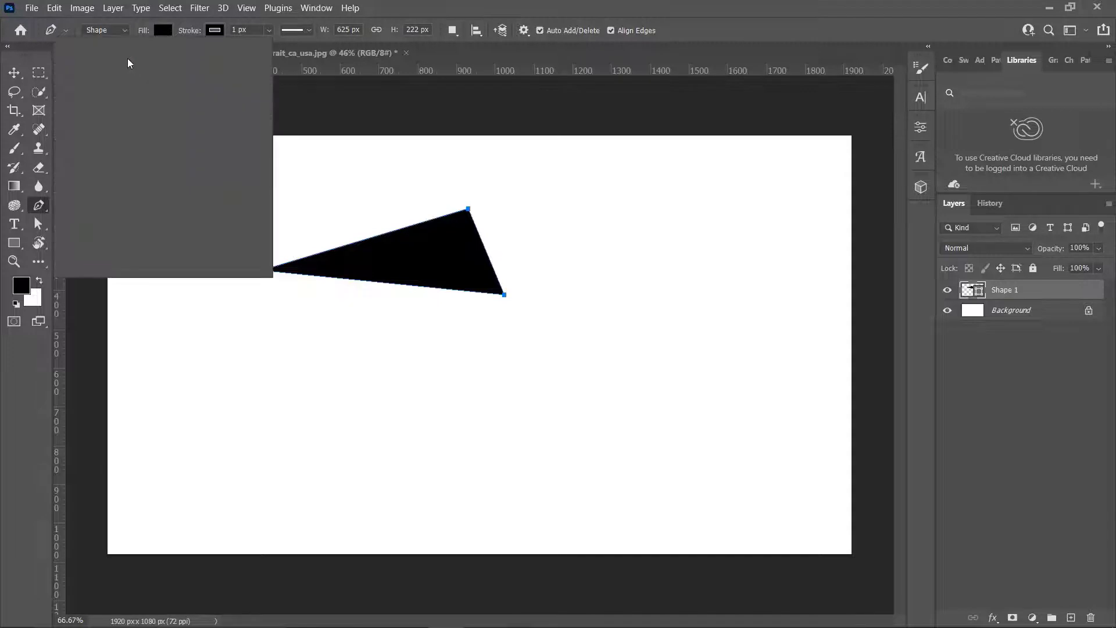
key(Escape)
click(161, 30)
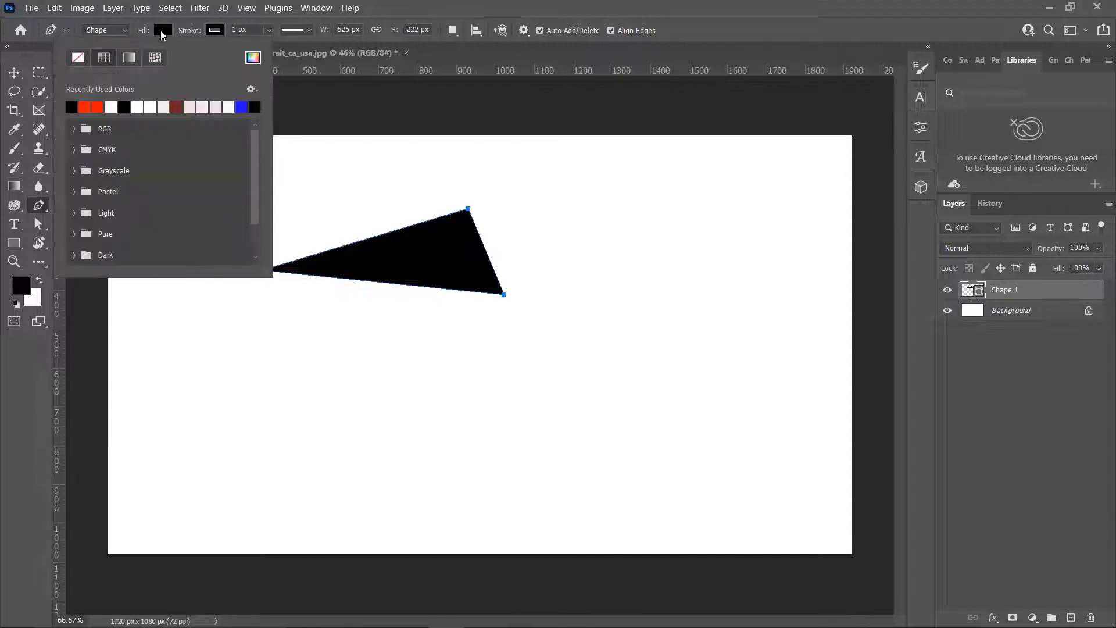
click(78, 57)
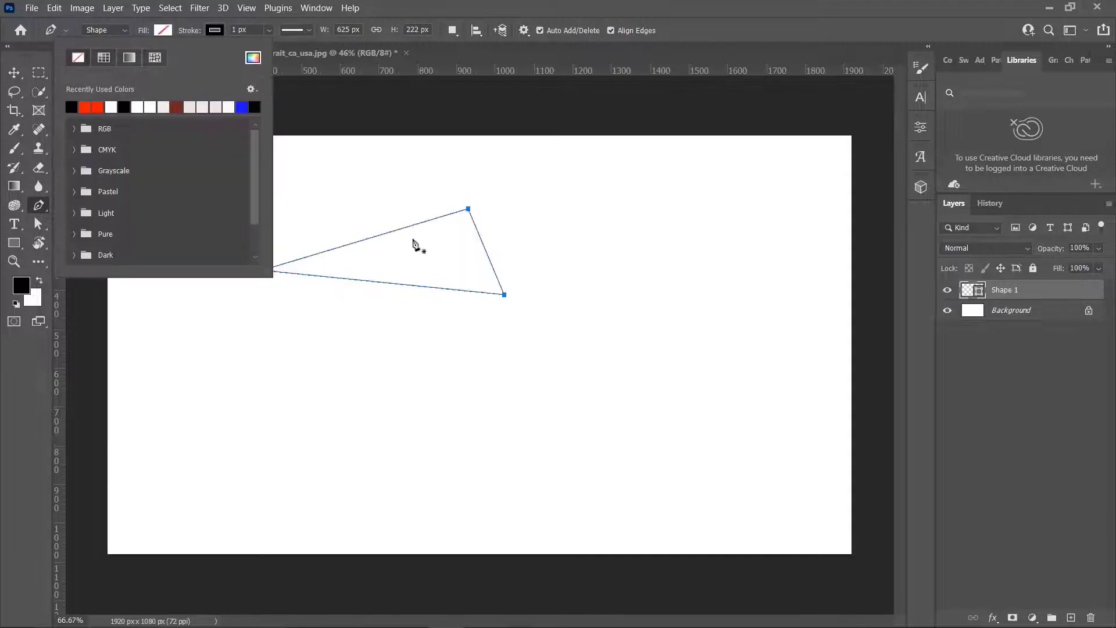
click(220, 30)
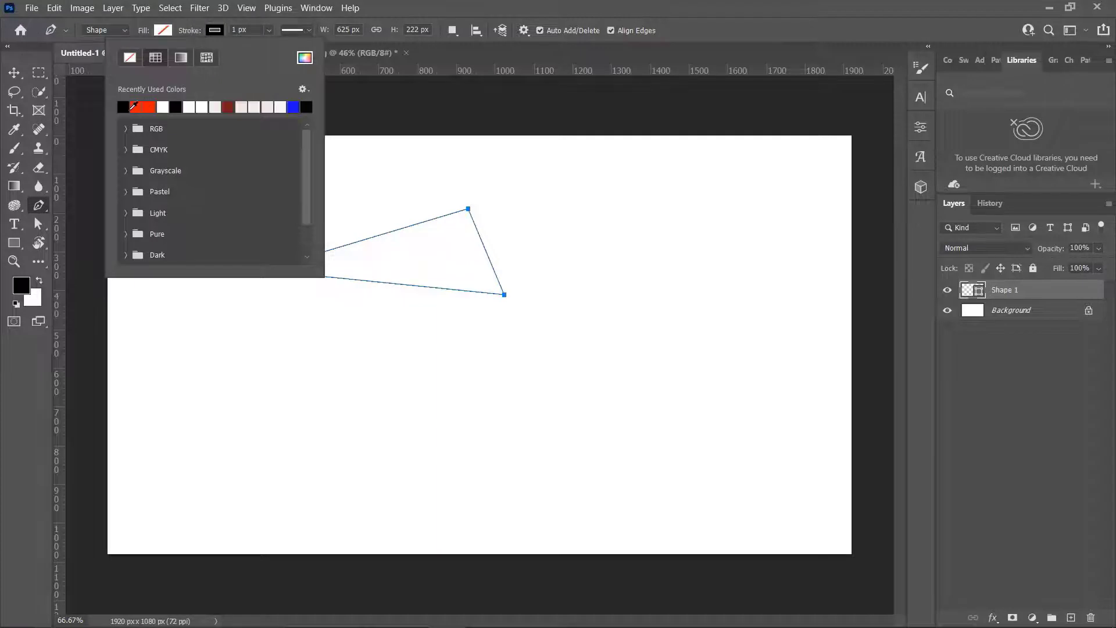
click(268, 31)
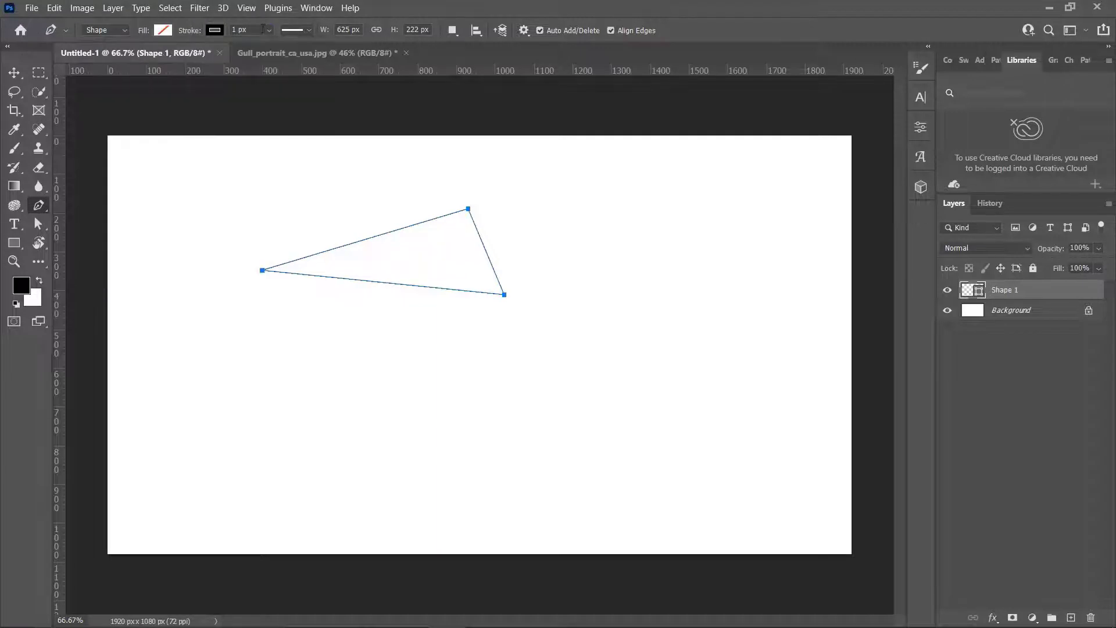
drag(268, 31, 287, 47)
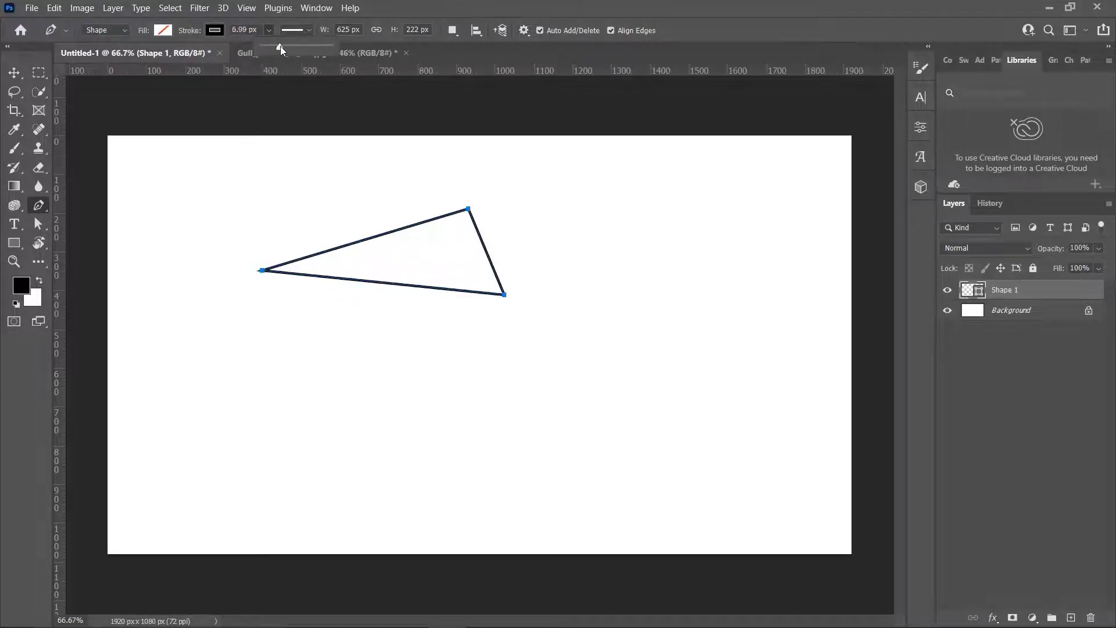
click(14, 73)
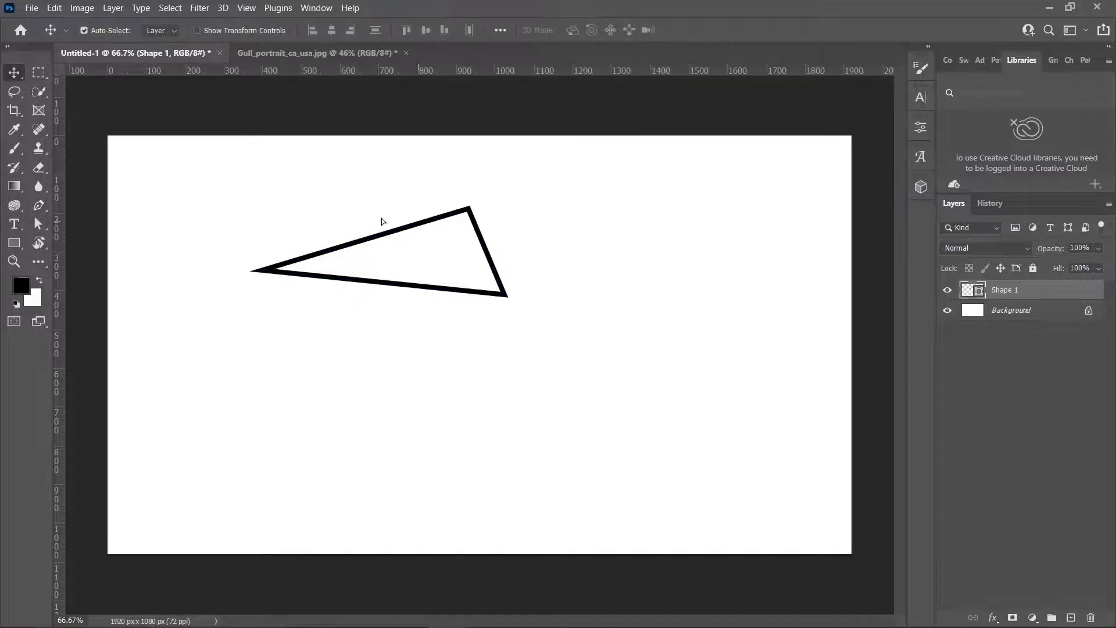
drag(383, 221, 248, 191)
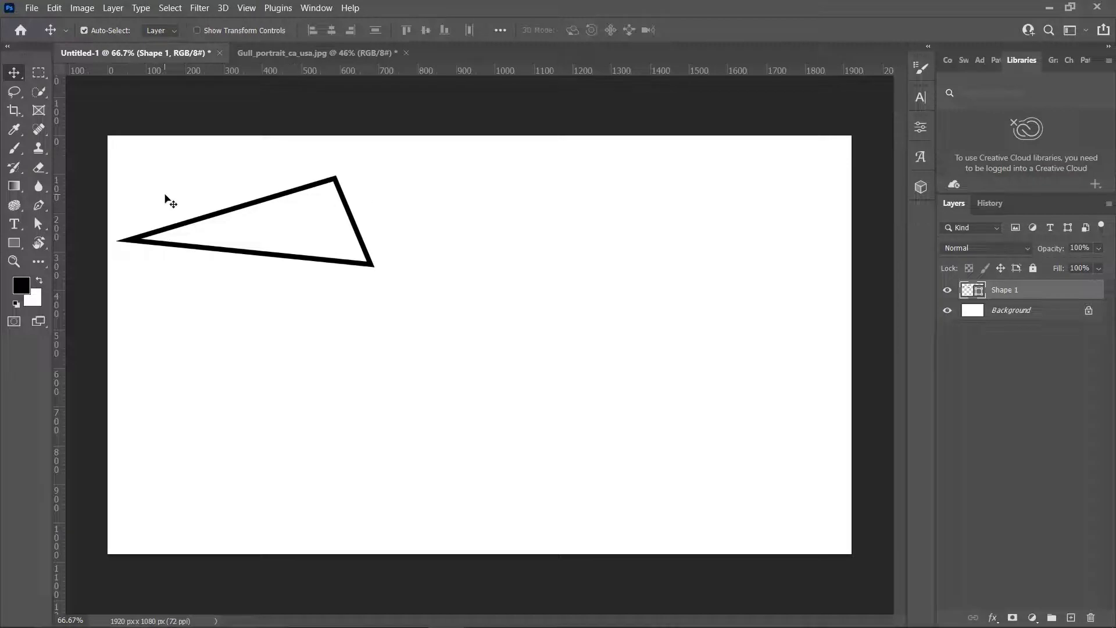
- Draw an open inverted-V line with the Pen as a new Shape 2 layer
click(38, 204)
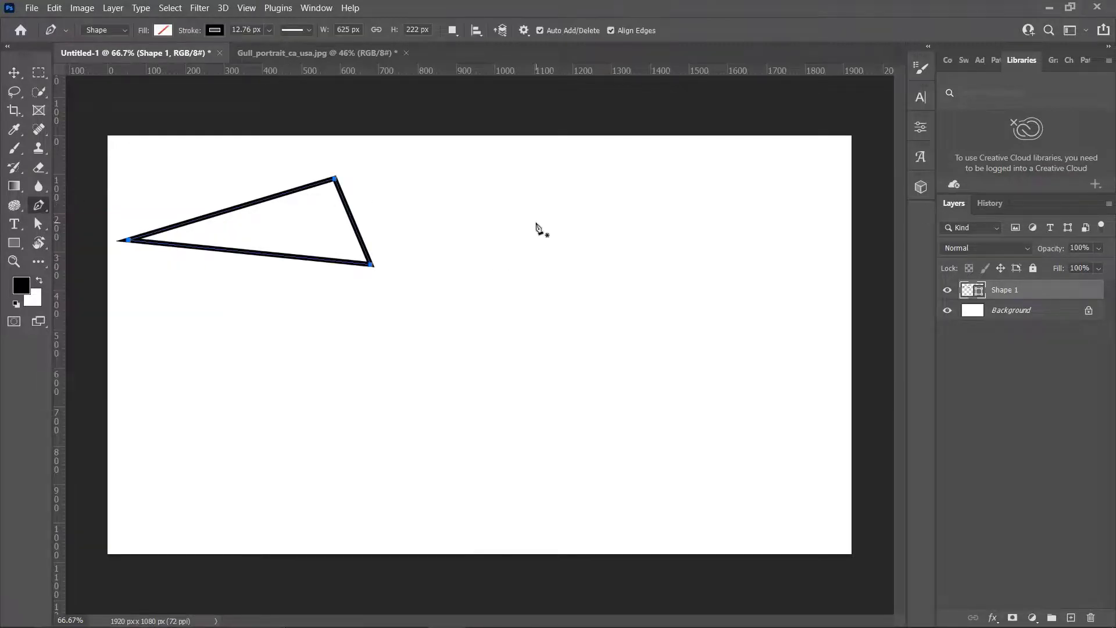
click(462, 338)
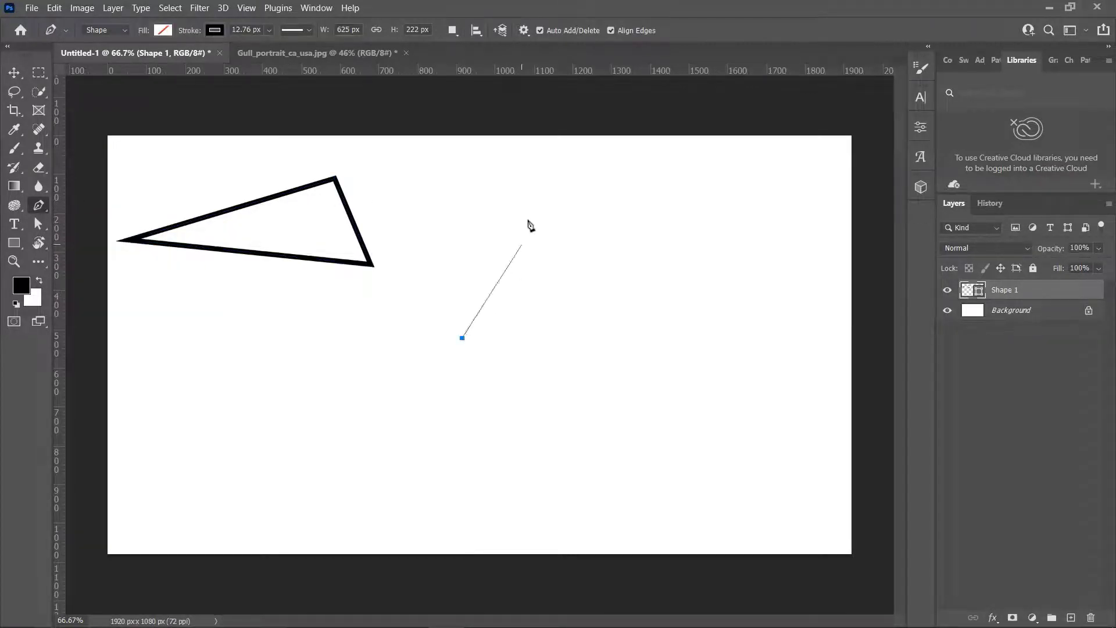
click(529, 215)
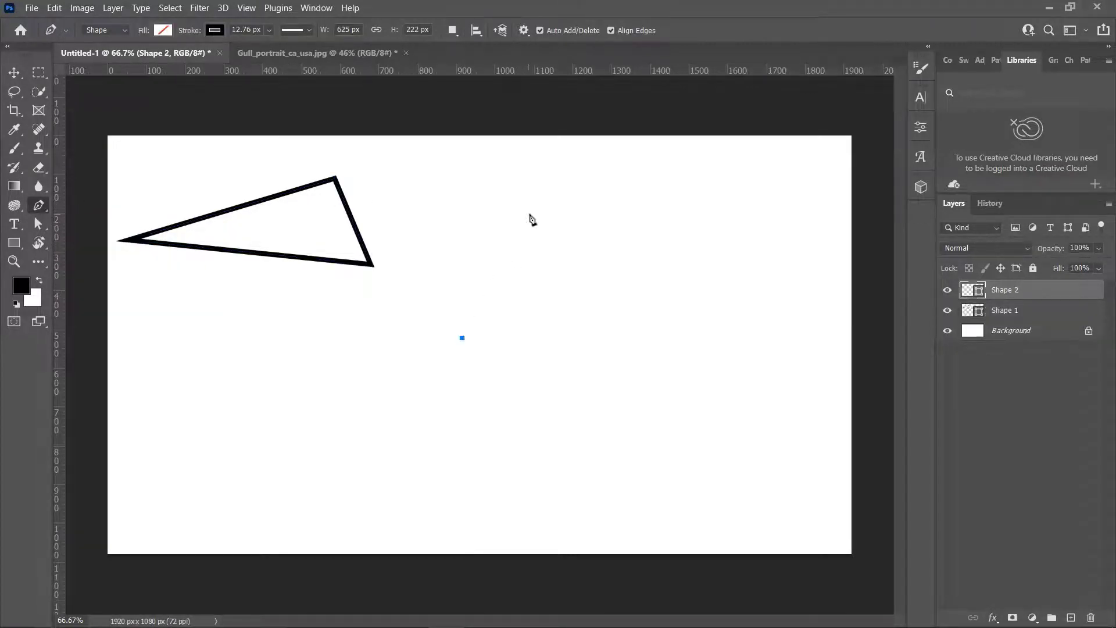
click(581, 333)
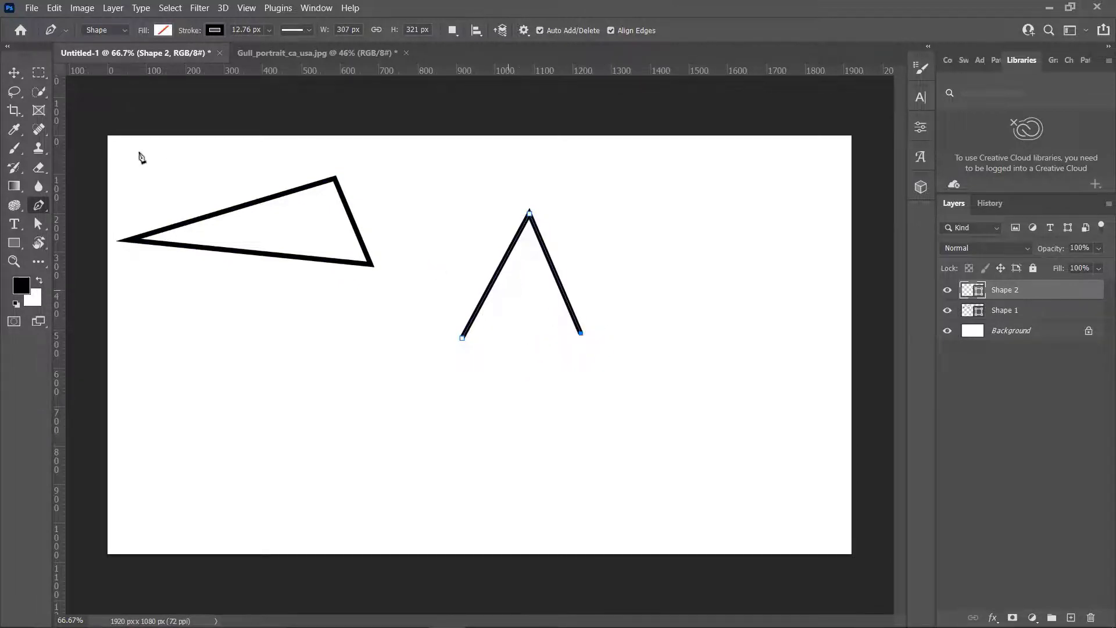
- Move the inverted-V line left and down, below the outlined triangle
click(14, 72)
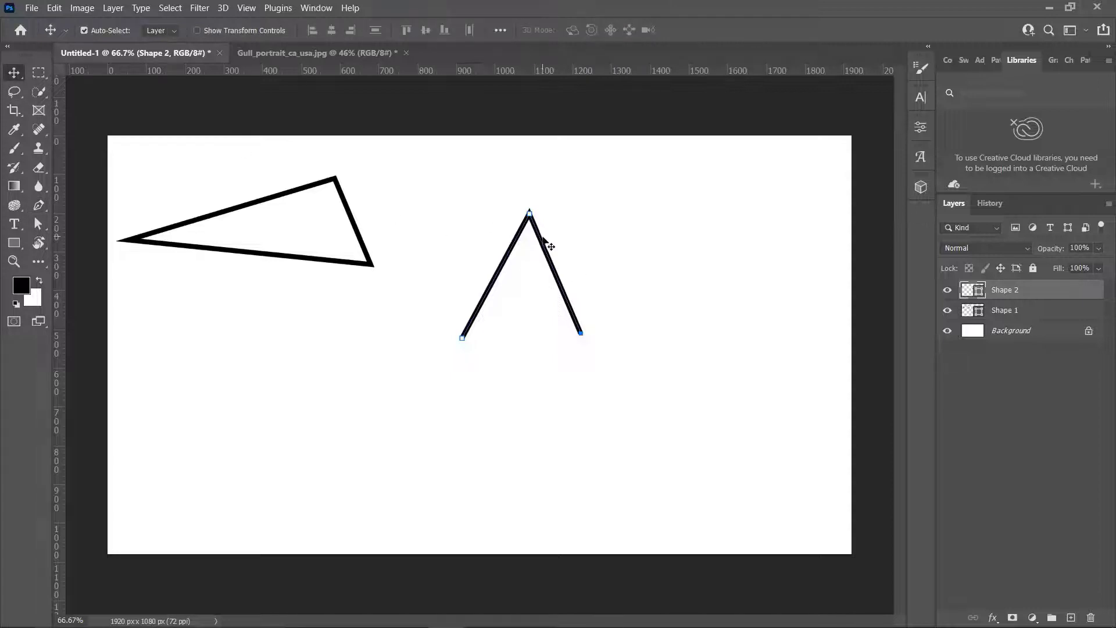
mouse_move(543, 249)
mouse_down()
mouse_move(415, 323)
mouse_move(168, 363)
mouse_up()
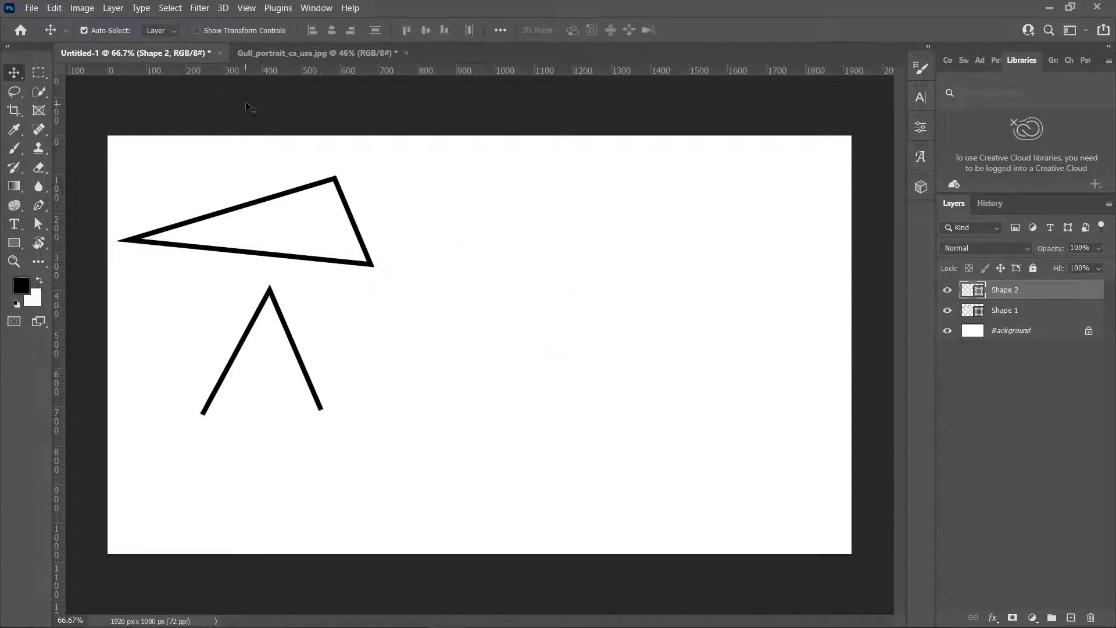
click(38, 204)
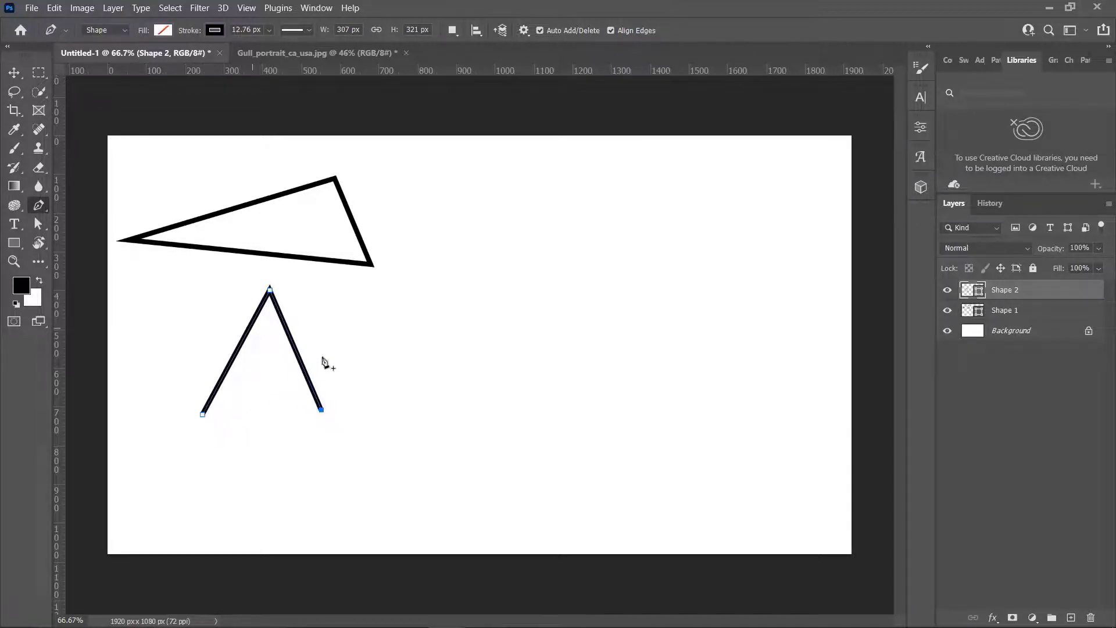
- Keep the Pen in Shape mode and zoom to 200% on the V line's apex
click(123, 33)
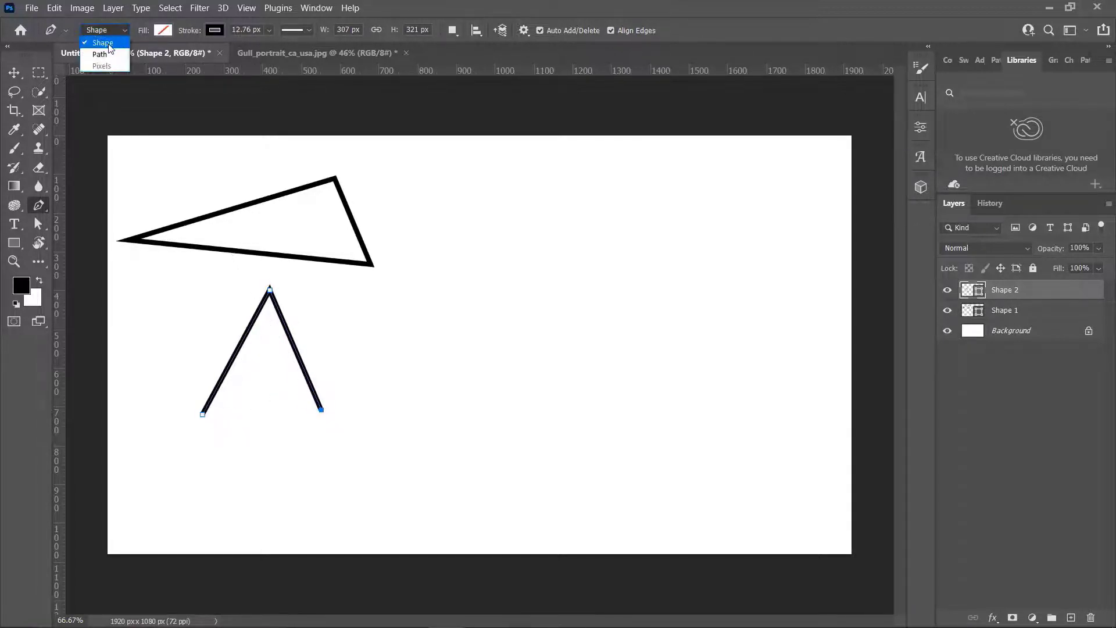
click(108, 44)
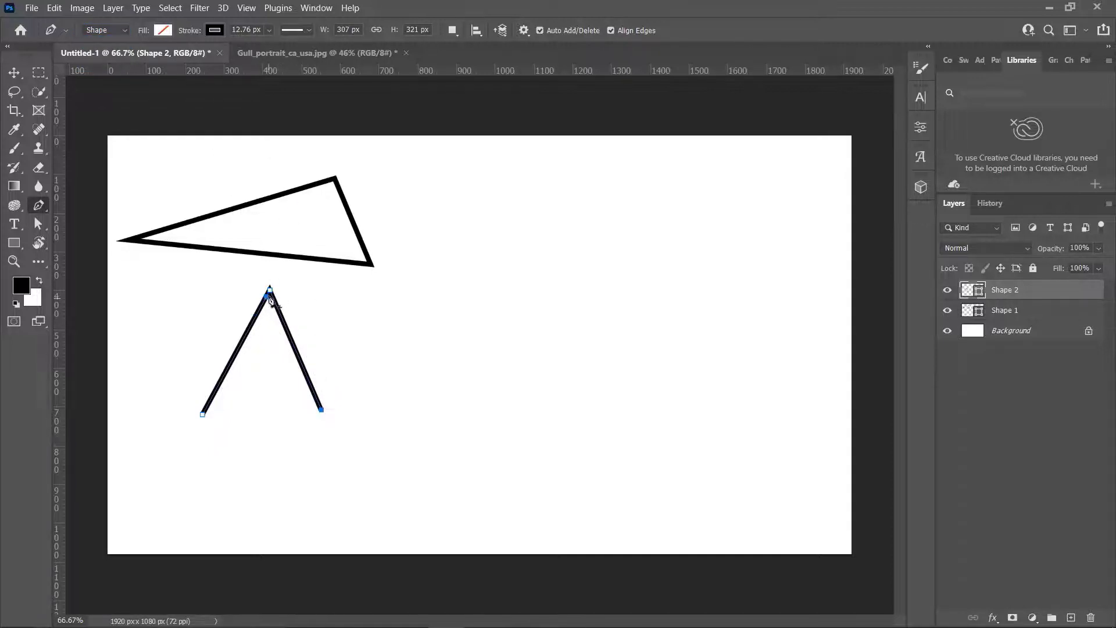
key(ctrl+plus)
key(ctrl+plus)
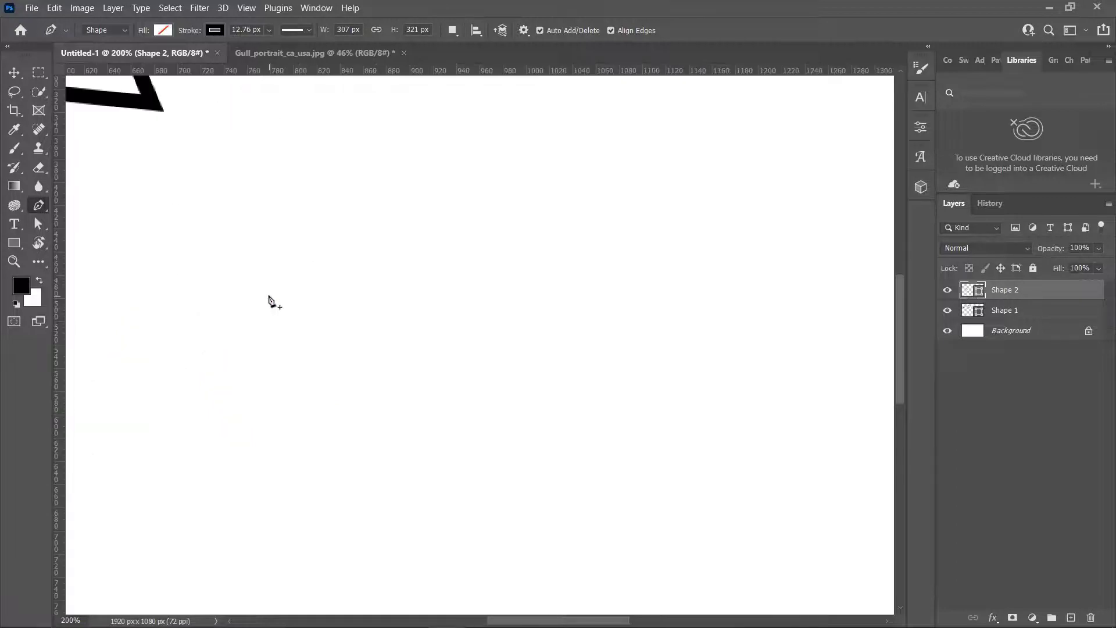
drag(474, 301, 798, 356)
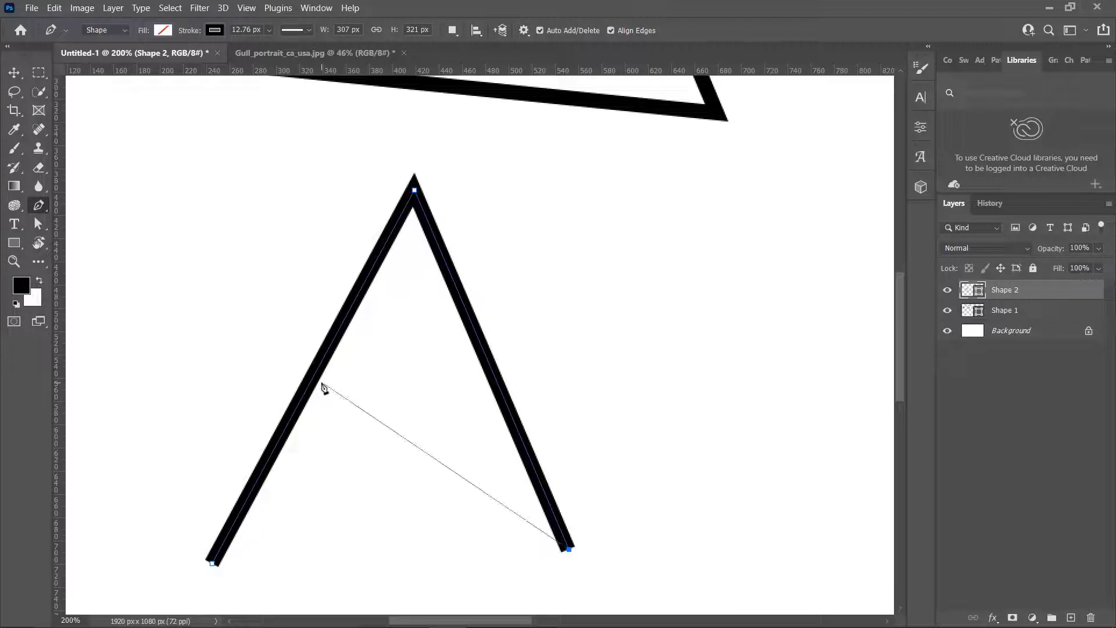
- Give the line a dotted stroke and add a rising segment, forming a 413 px-wide zigzag
click(311, 30)
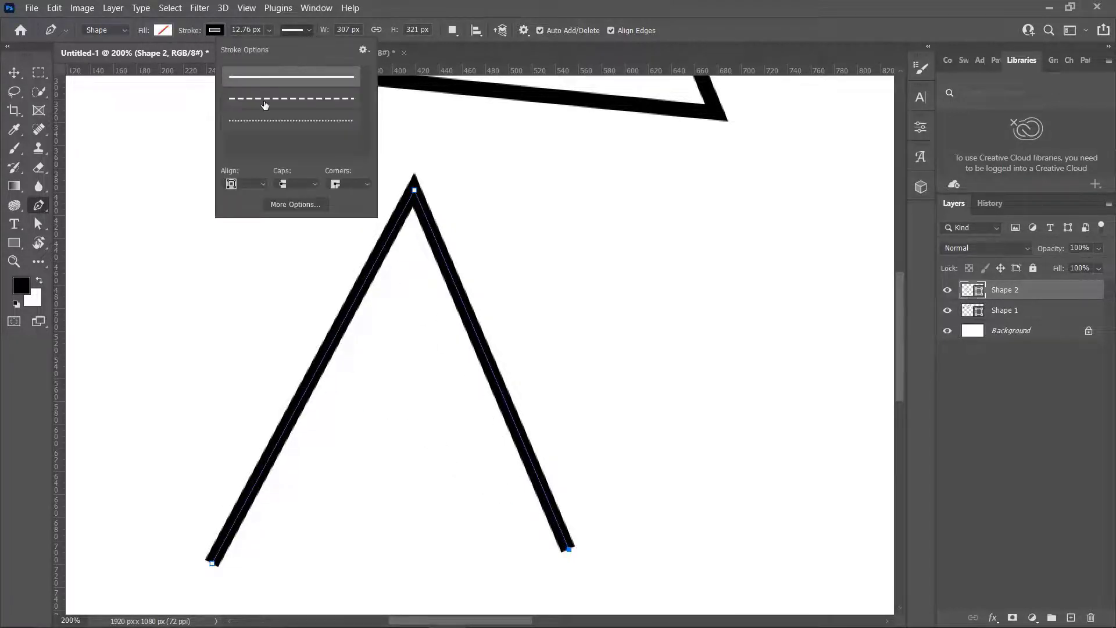
click(265, 104)
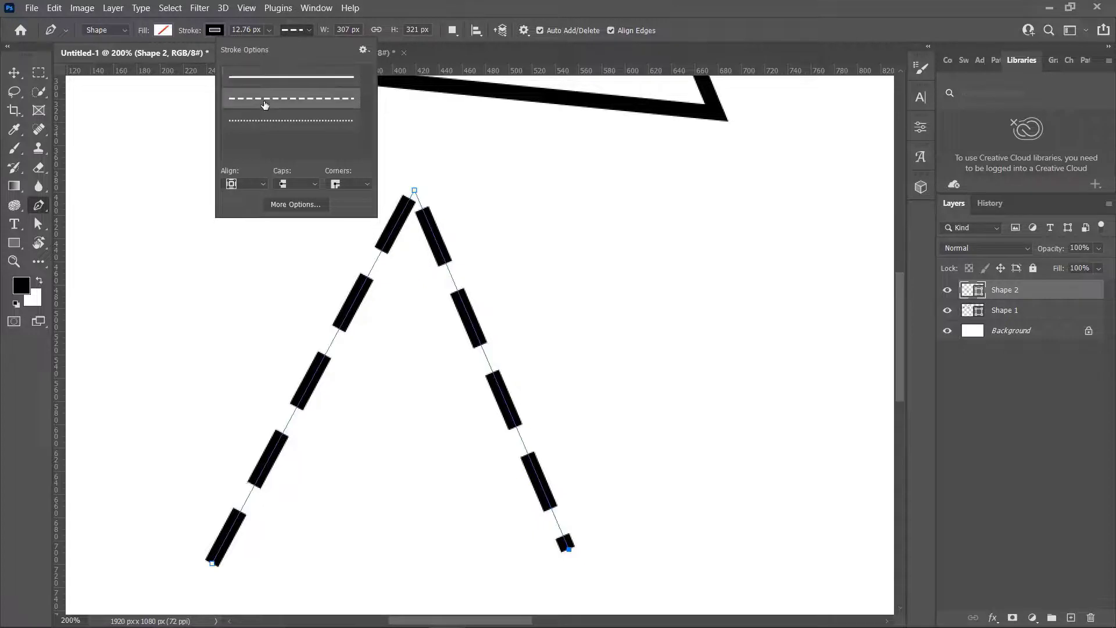
click(312, 123)
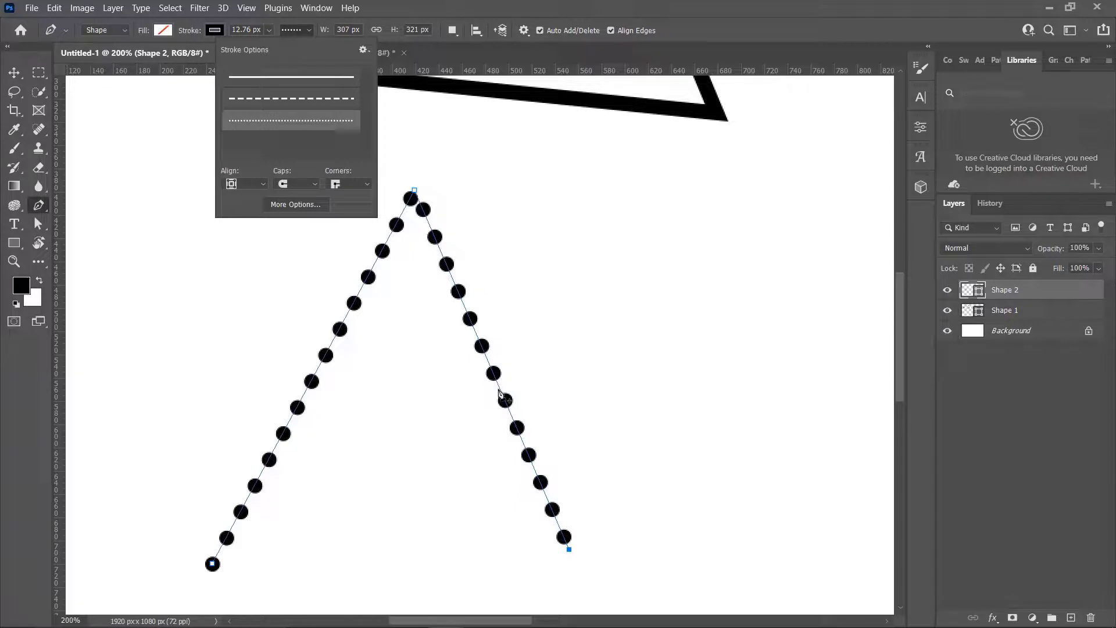
click(692, 282)
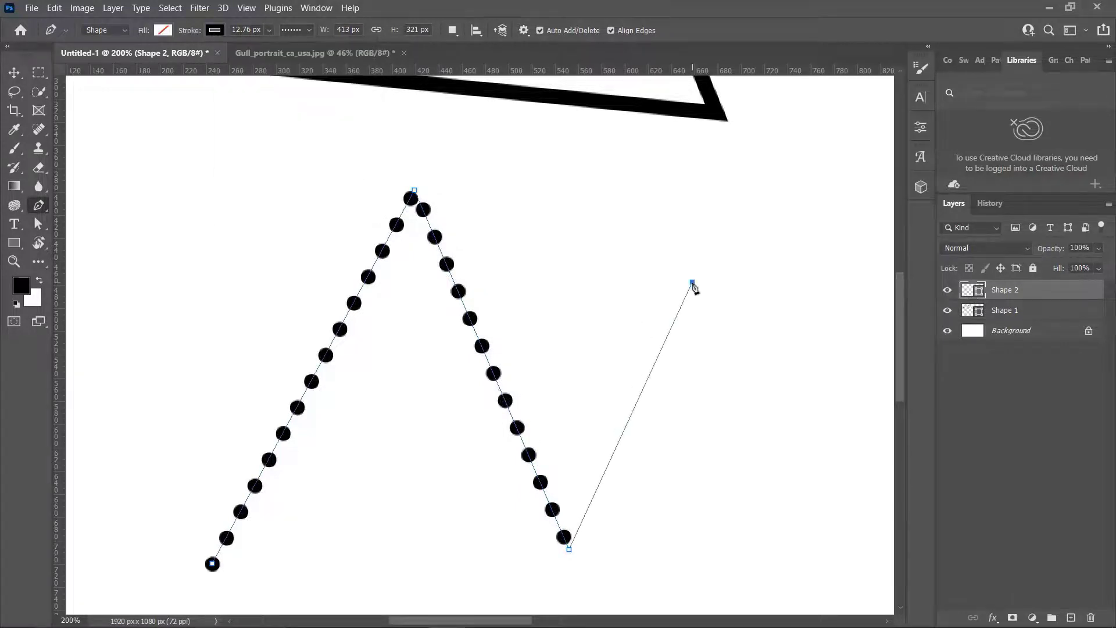
key(ctrl+0)
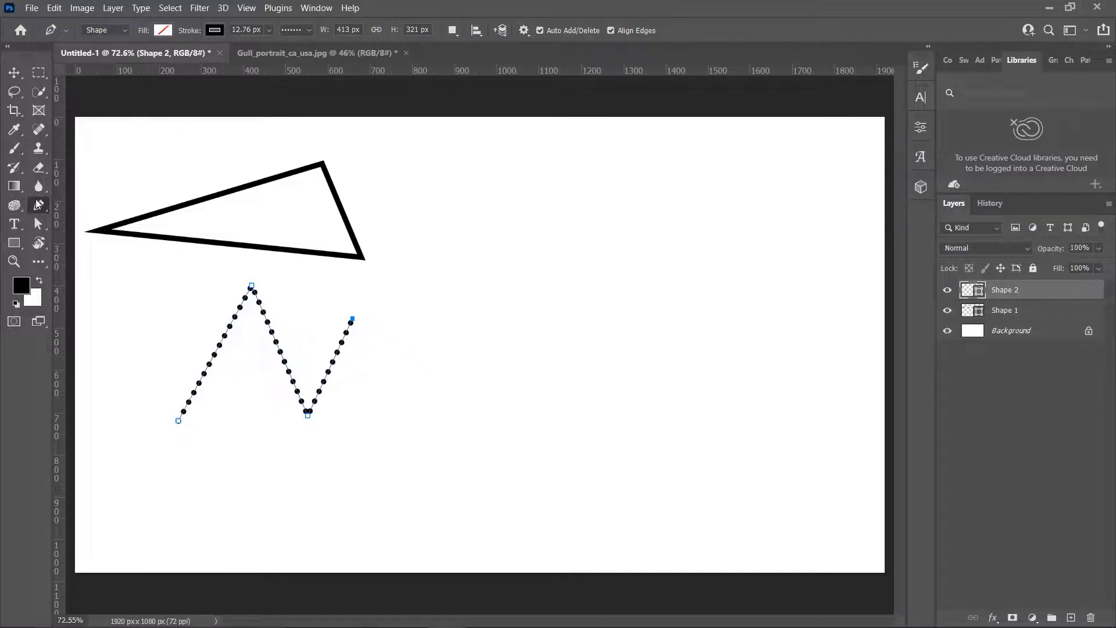
- Browse the pen and selection tool flyouts, choosing the Quick Selection tool
right_click(38, 204)
key(Escape)
key(Escape)
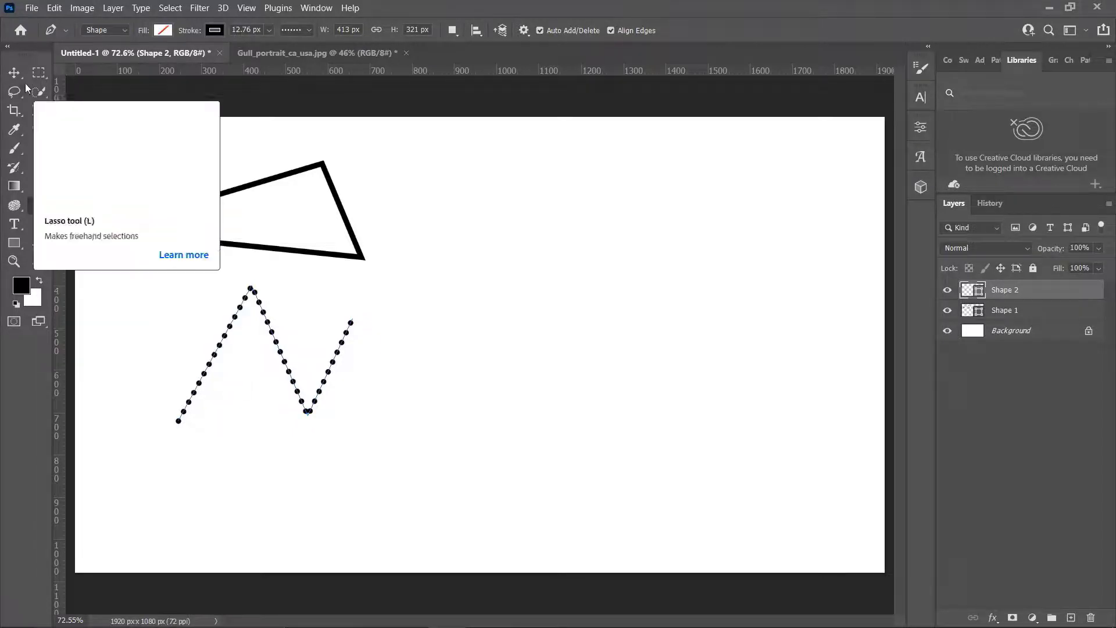
key(w)
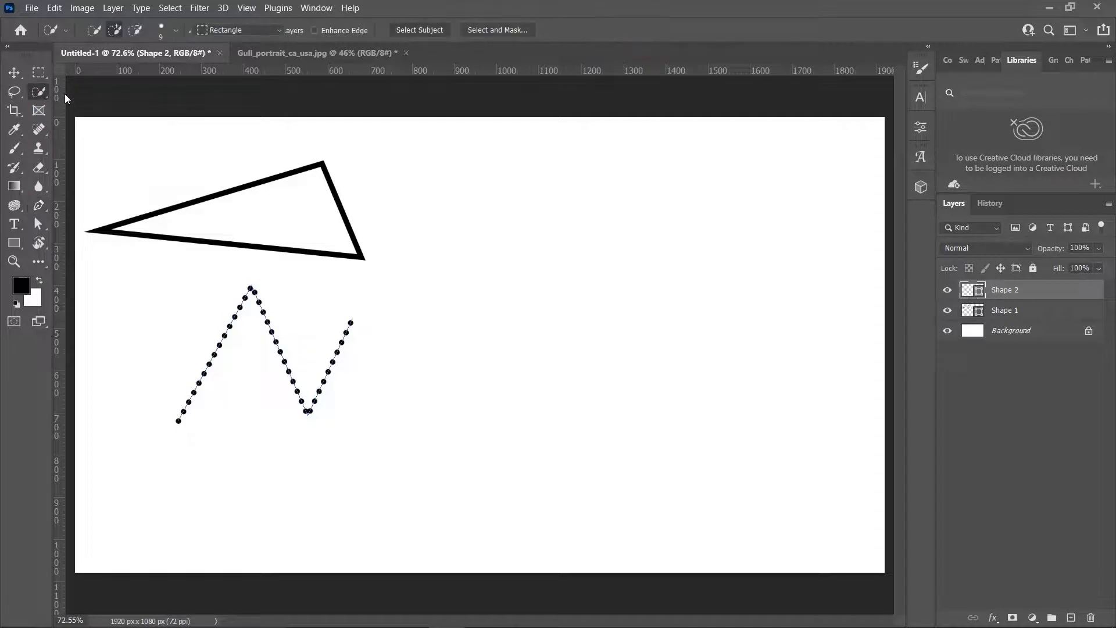
key(shift+w)
right_click(65, 93)
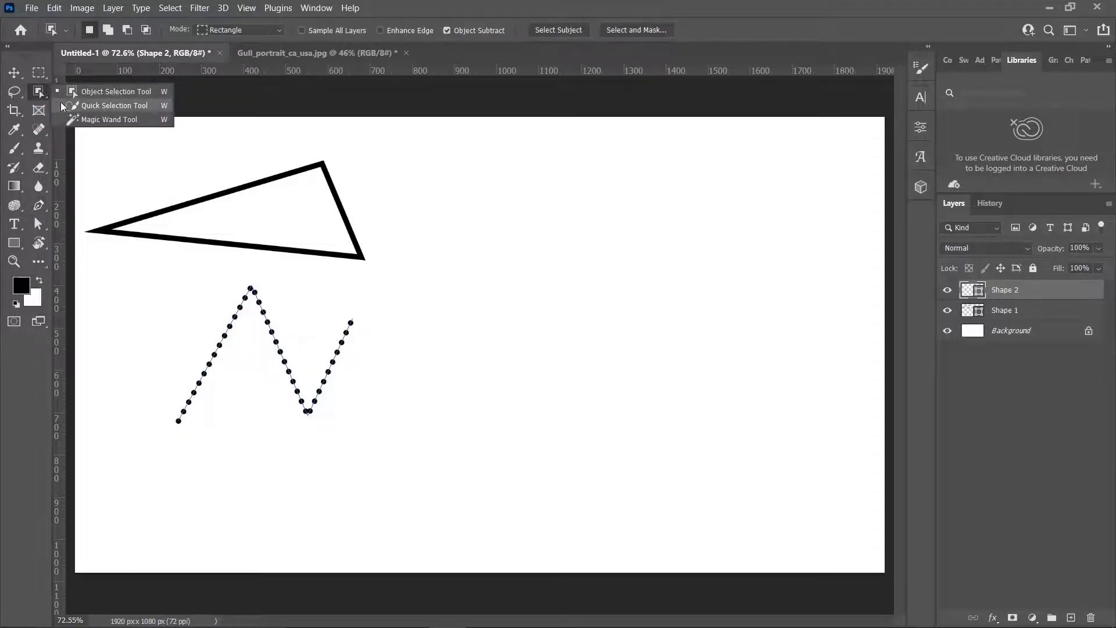
click(67, 106)
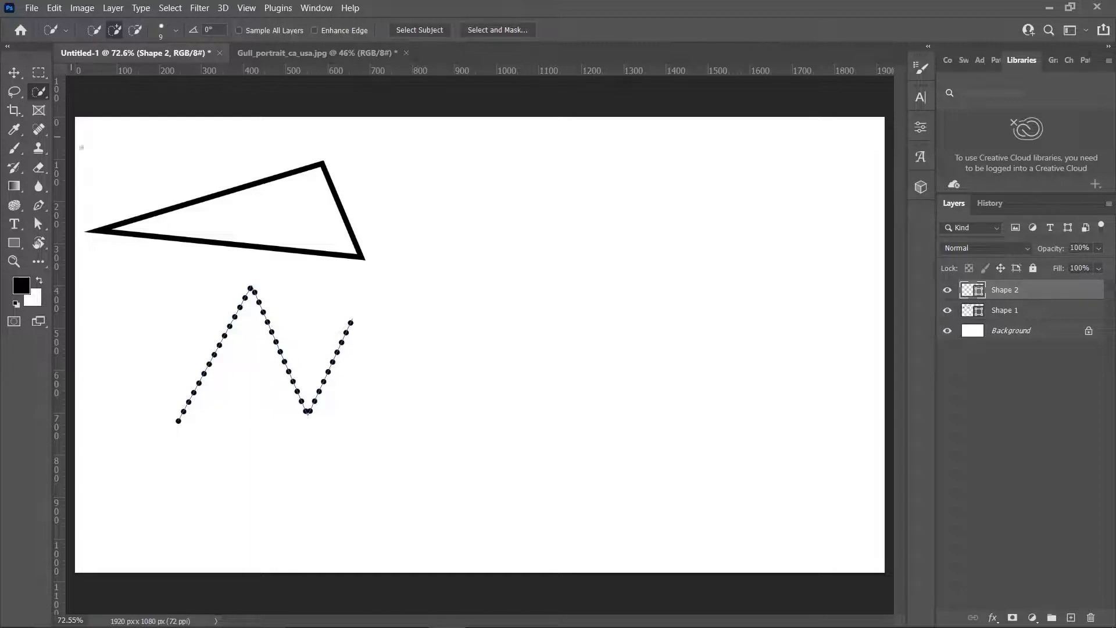
- Reselect the Pen tool and bring up the Gull_portrait_ca_usa.jpg document
right_click(34, 99)
click(34, 99)
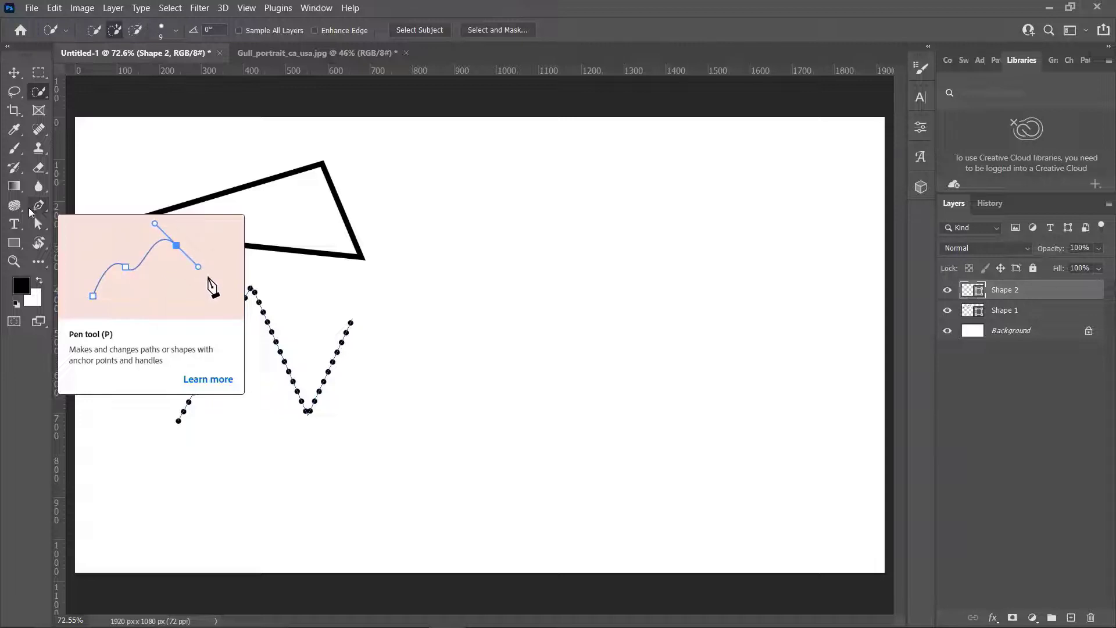
click(32, 208)
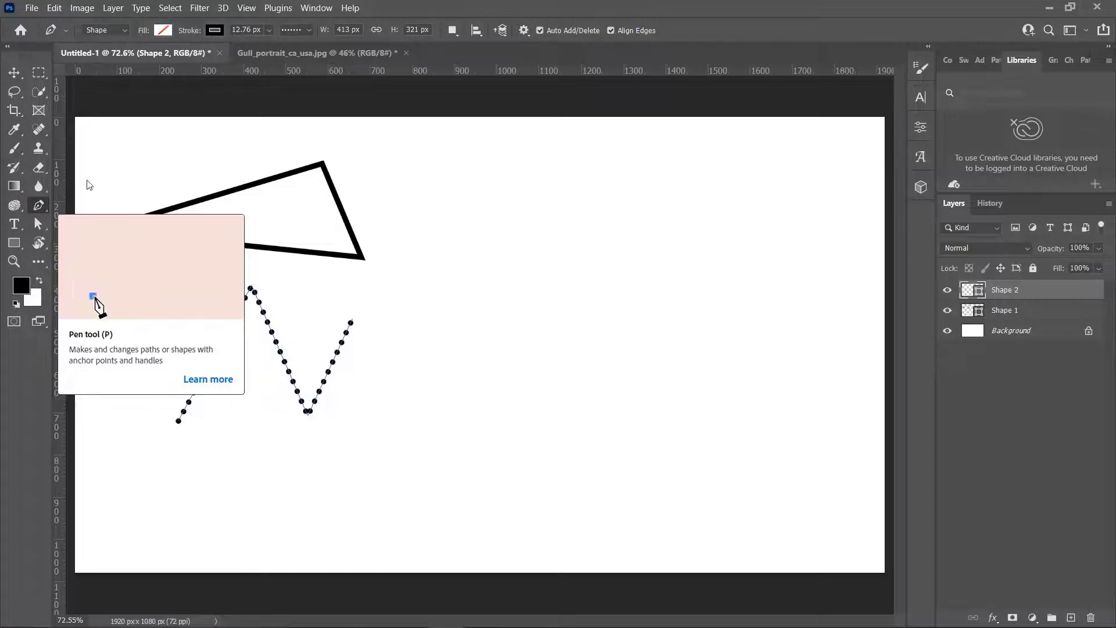
click(292, 51)
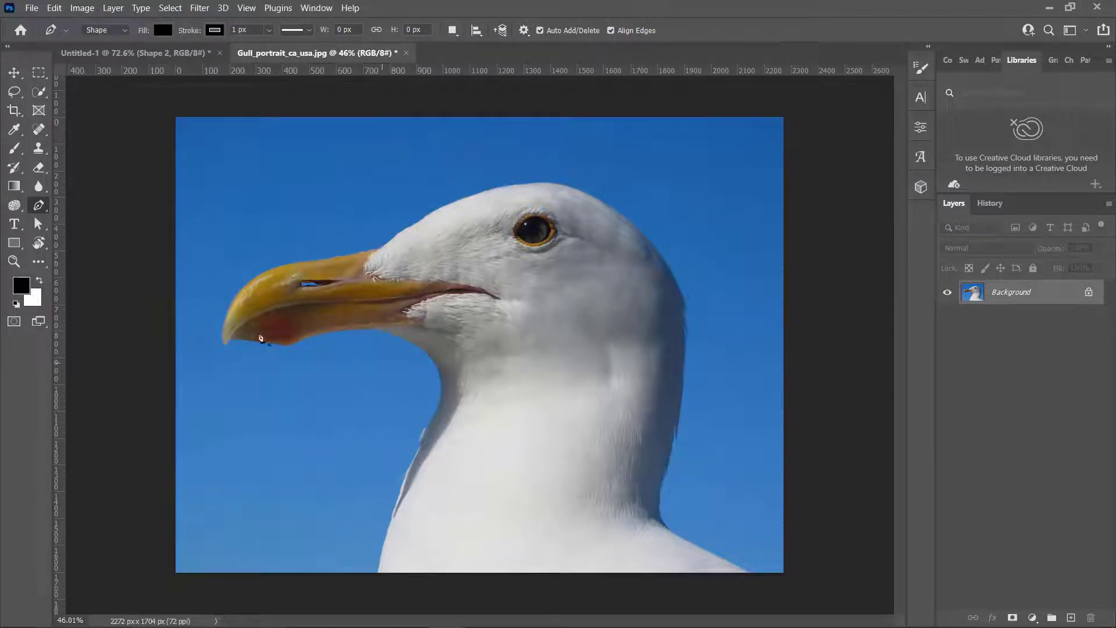
- Set the Pen to Path mode and trace from the beak base over the head, down the neck
click(127, 35)
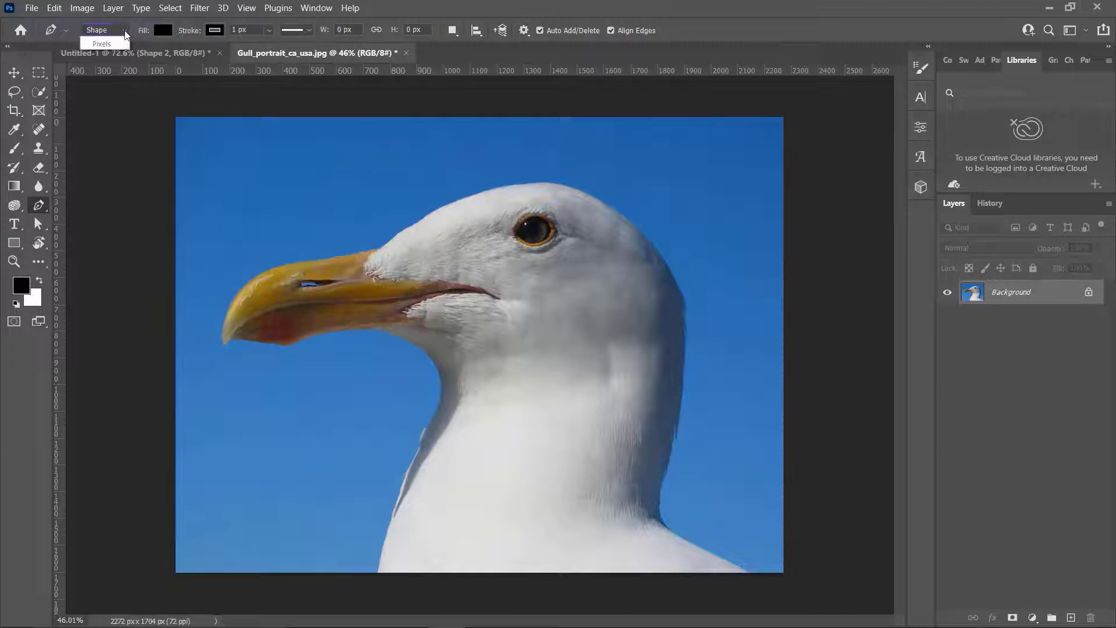
click(94, 50)
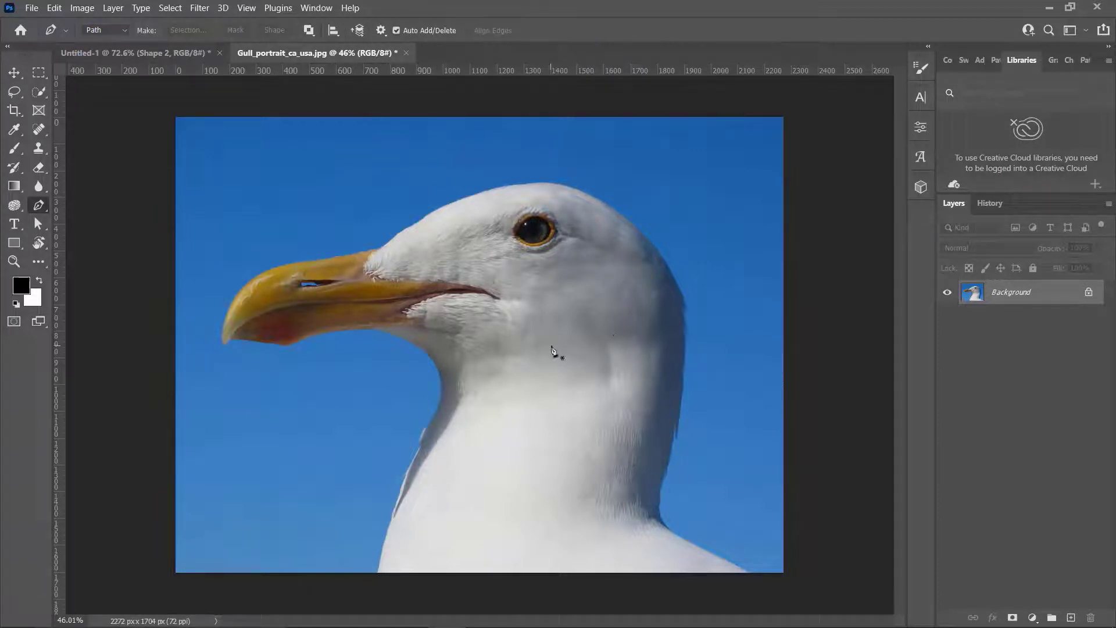
click(382, 249)
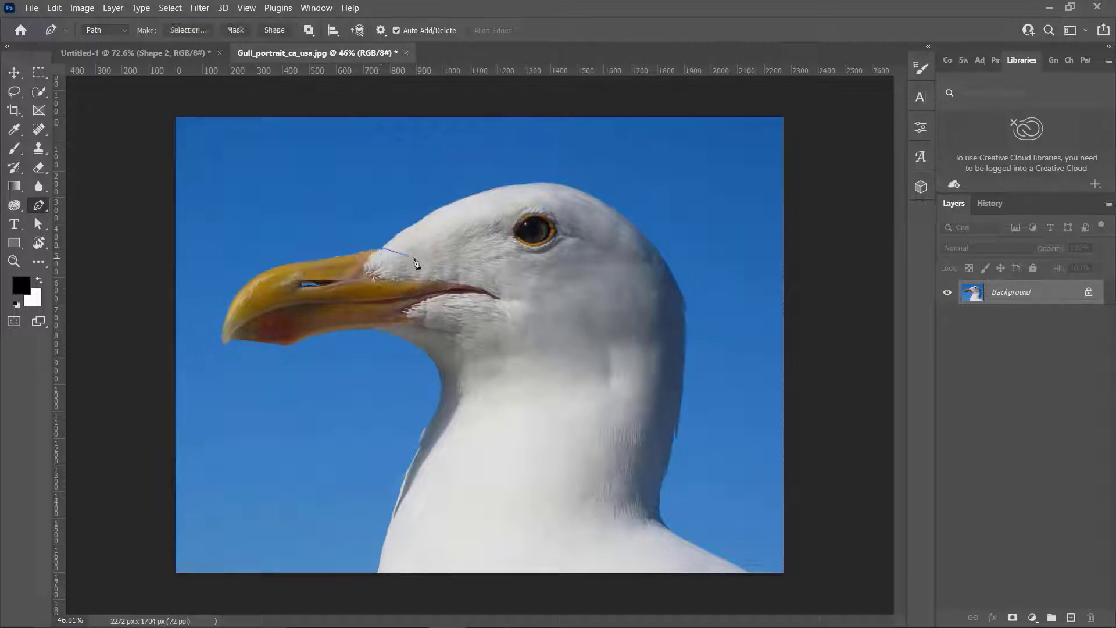
click(406, 228)
click(555, 184)
drag(564, 187, 613, 196)
drag(684, 356, 675, 430)
drag(661, 521, 670, 526)
click(752, 582)
- Continue the path up the front of the neck to the beak tip and close it
drag(378, 573, 390, 534)
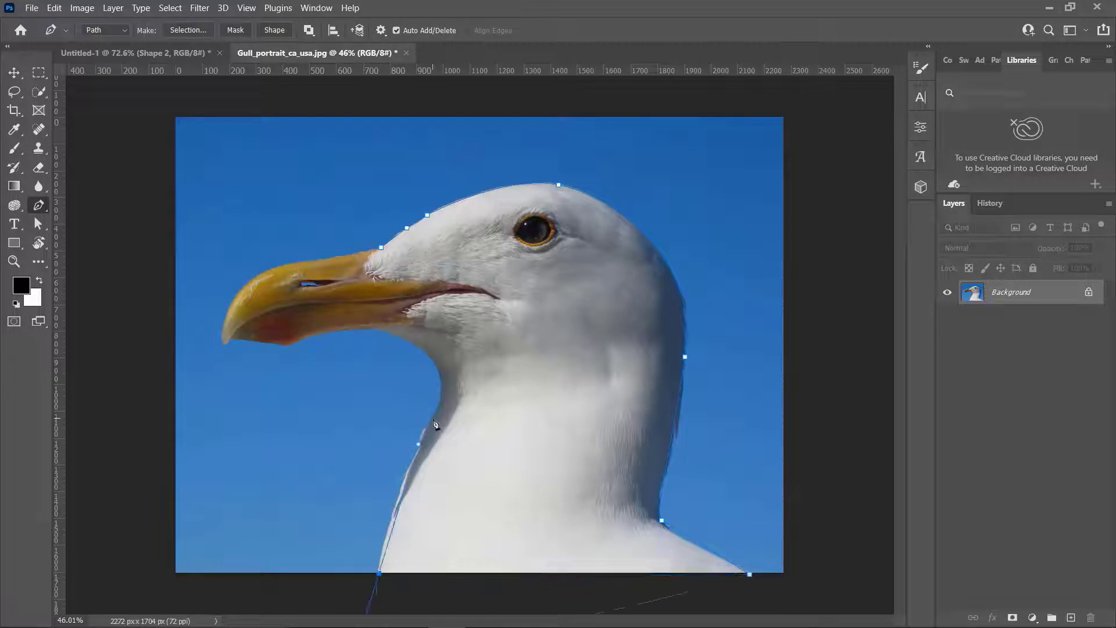
key(ctrl+z)
click(379, 574)
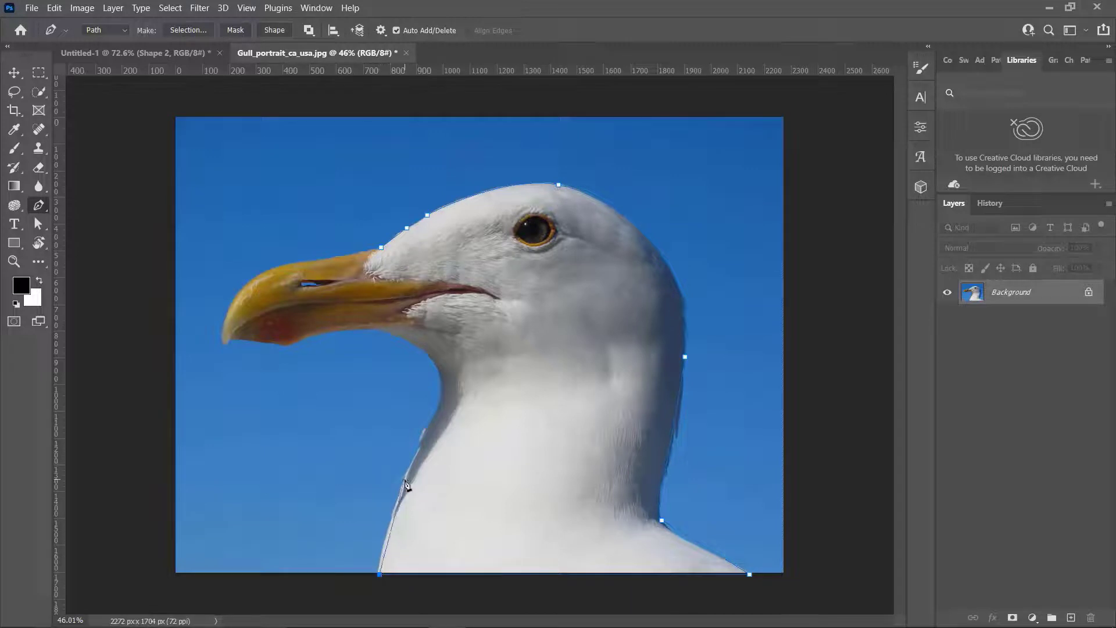
drag(405, 480, 427, 429)
drag(254, 323, 225, 314)
alt+click(358, 331)
click(314, 256)
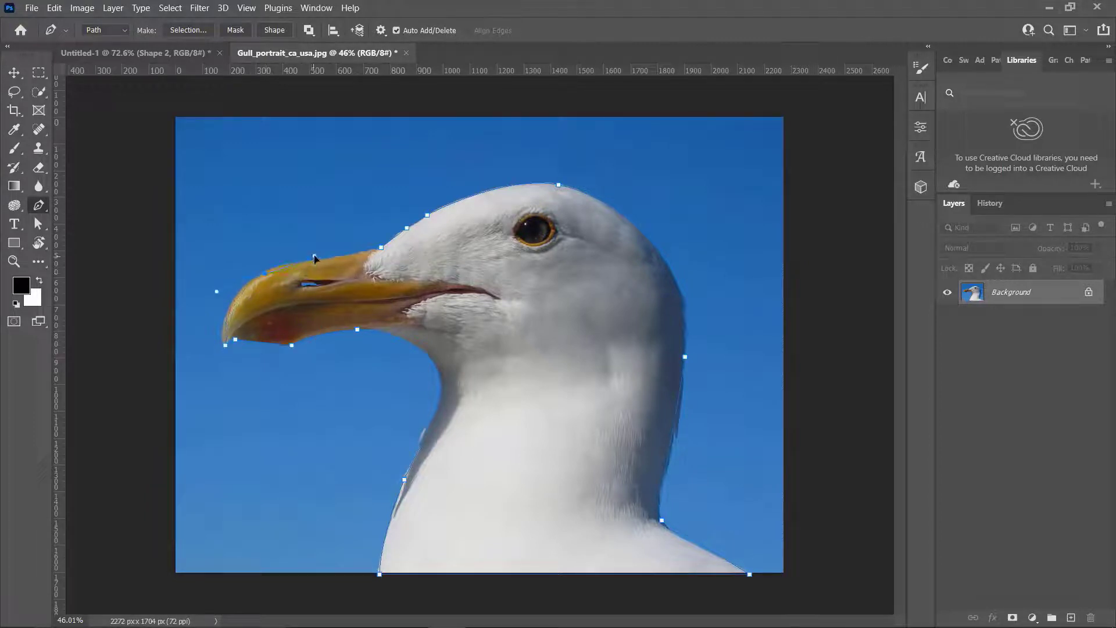
click(381, 247)
- Make a 0 px-feather selection from the gull path and add it as a layer mask on Layer 0
right_click(510, 280)
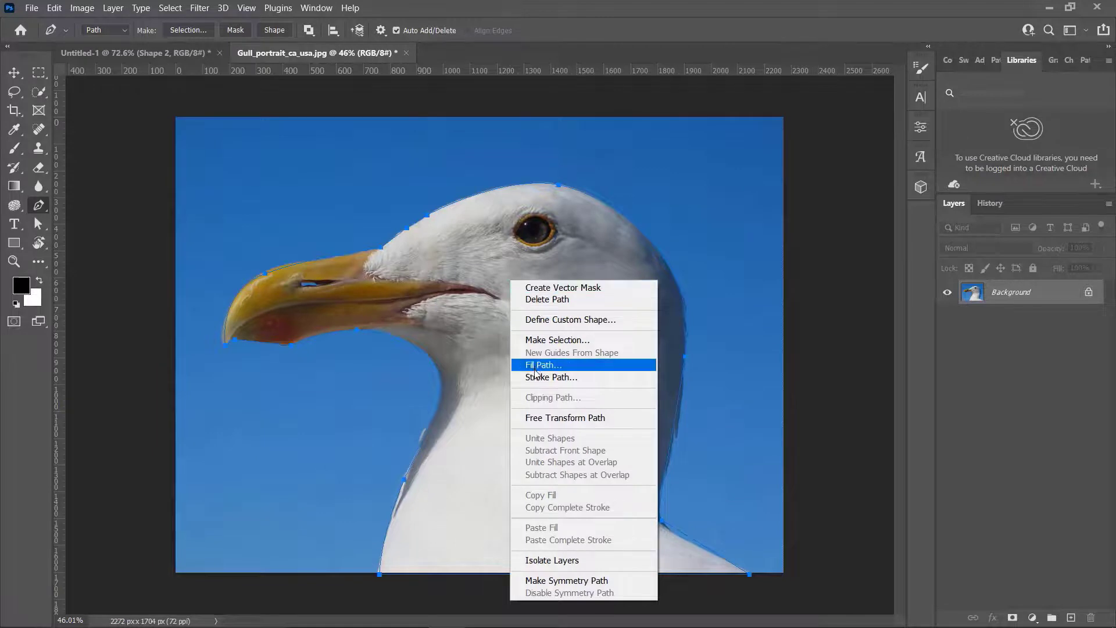
click(542, 340)
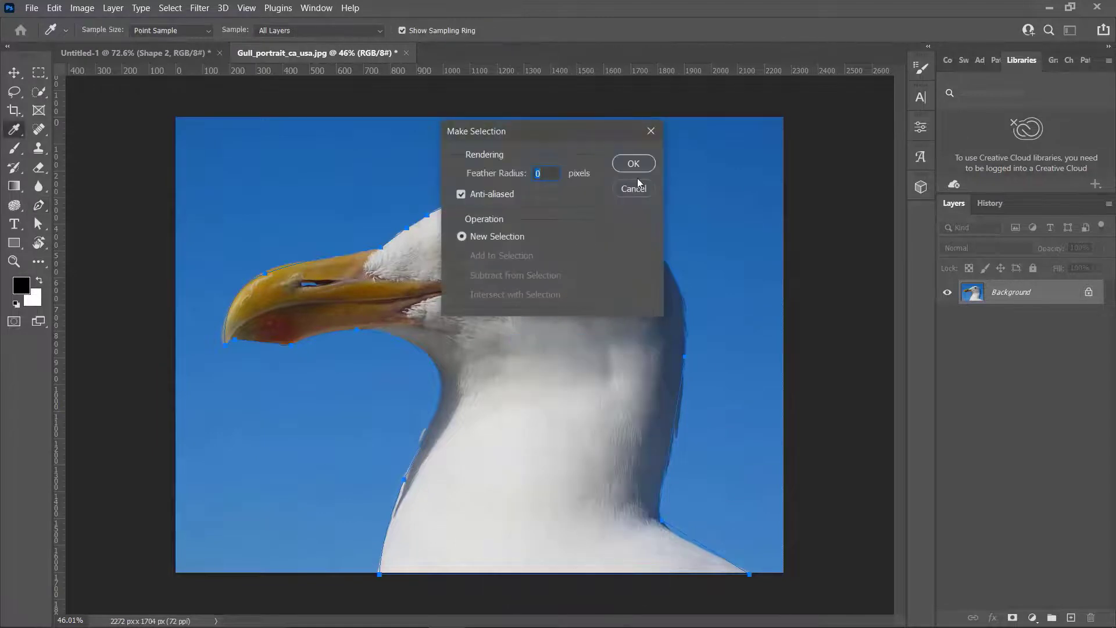
click(637, 166)
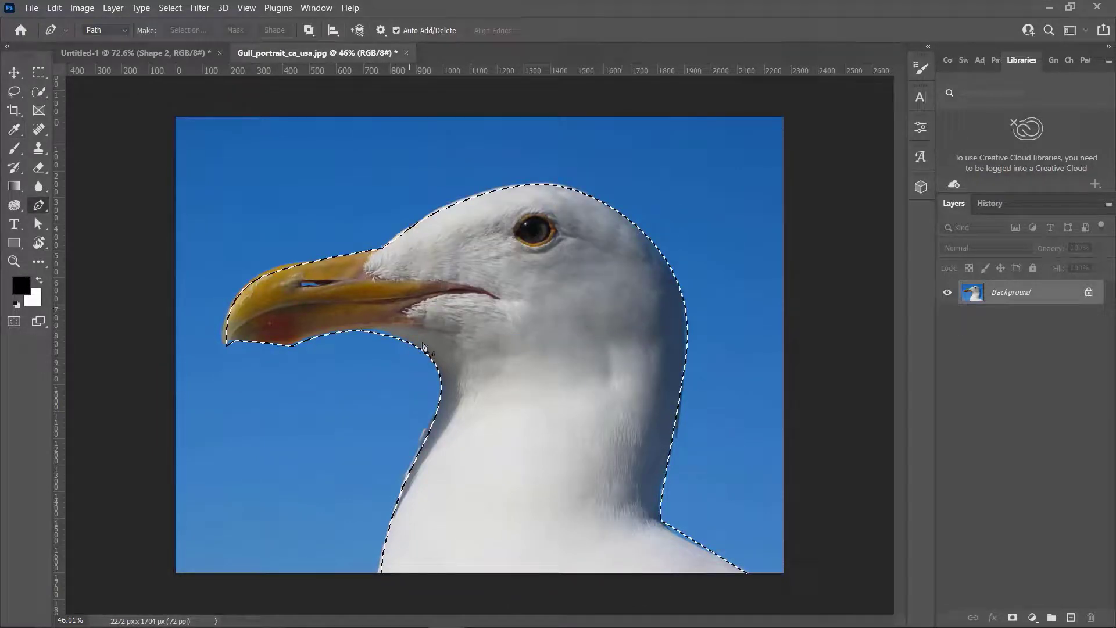
click(1012, 617)
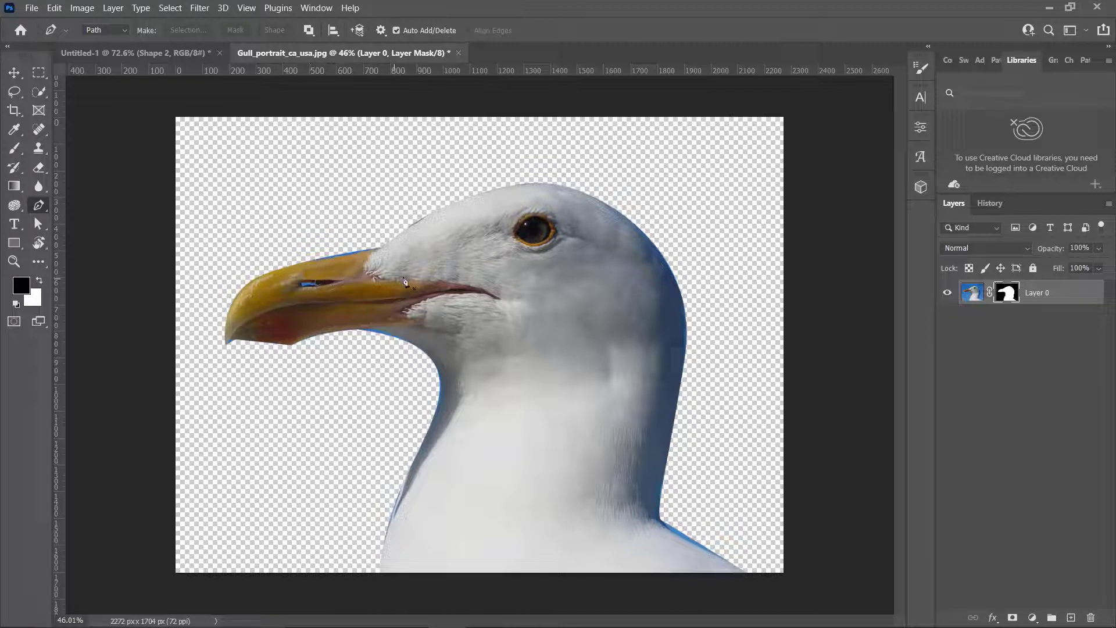
- Set the Pen tool to Shape mode with no fill, and add a new layer
click(107, 30)
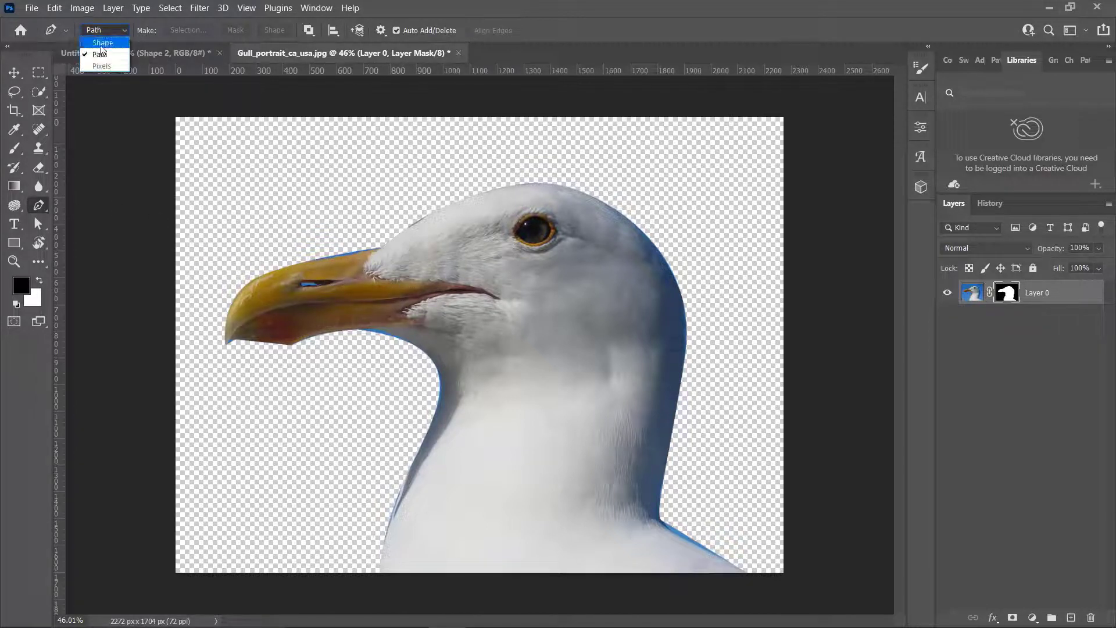
click(102, 46)
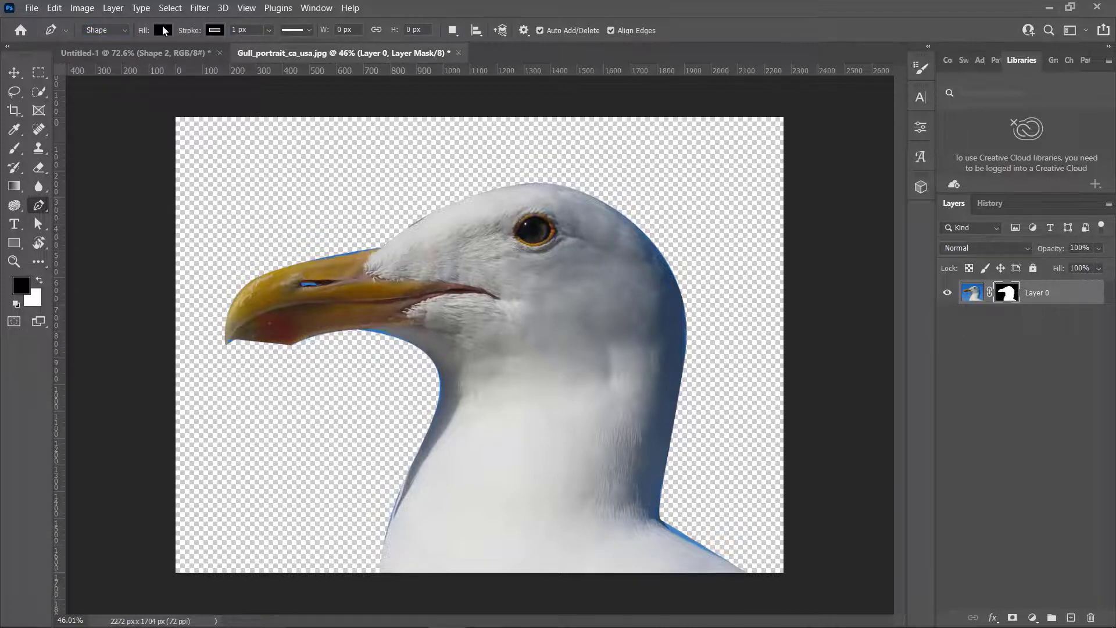
click(164, 31)
click(77, 57)
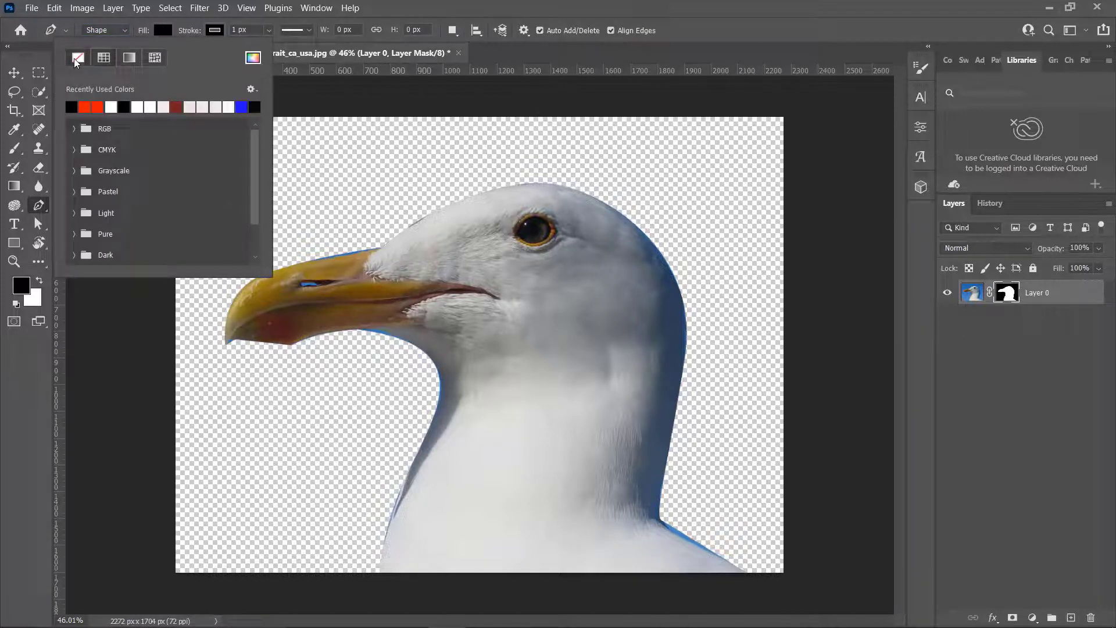
click(499, 45)
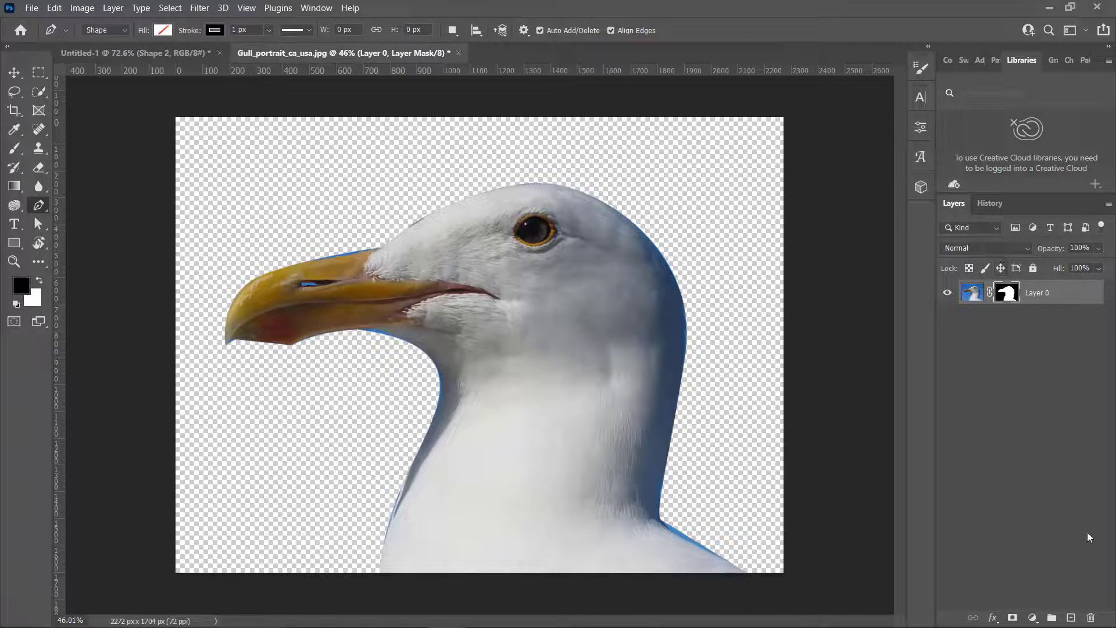
click(1071, 617)
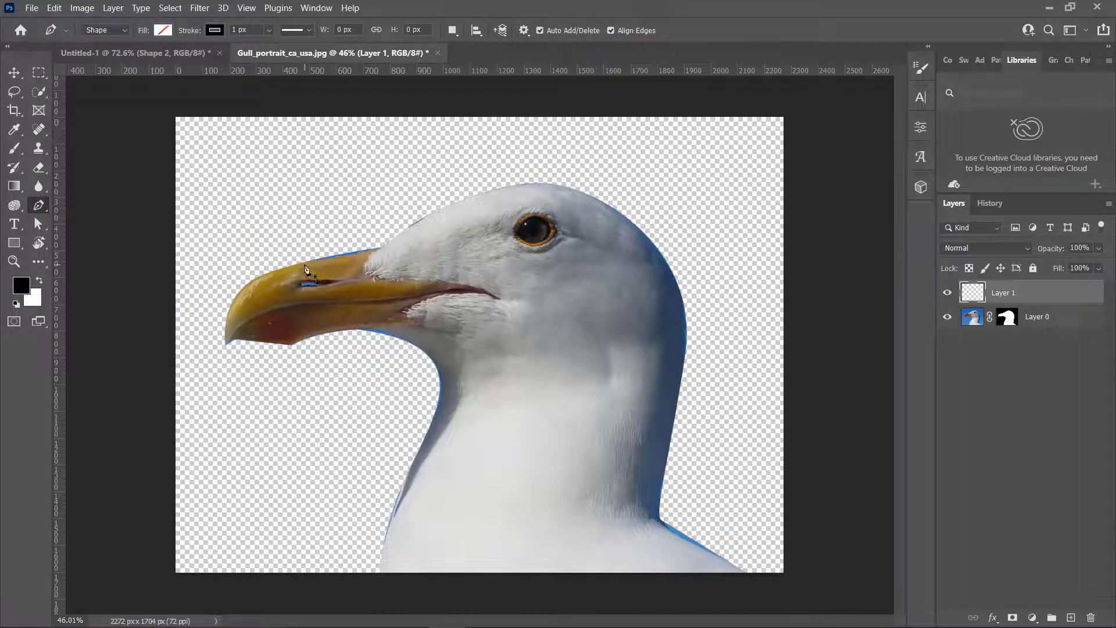
- Trace a closed outline around the gull's beak and set its stroke to 6.35 px
click(227, 341)
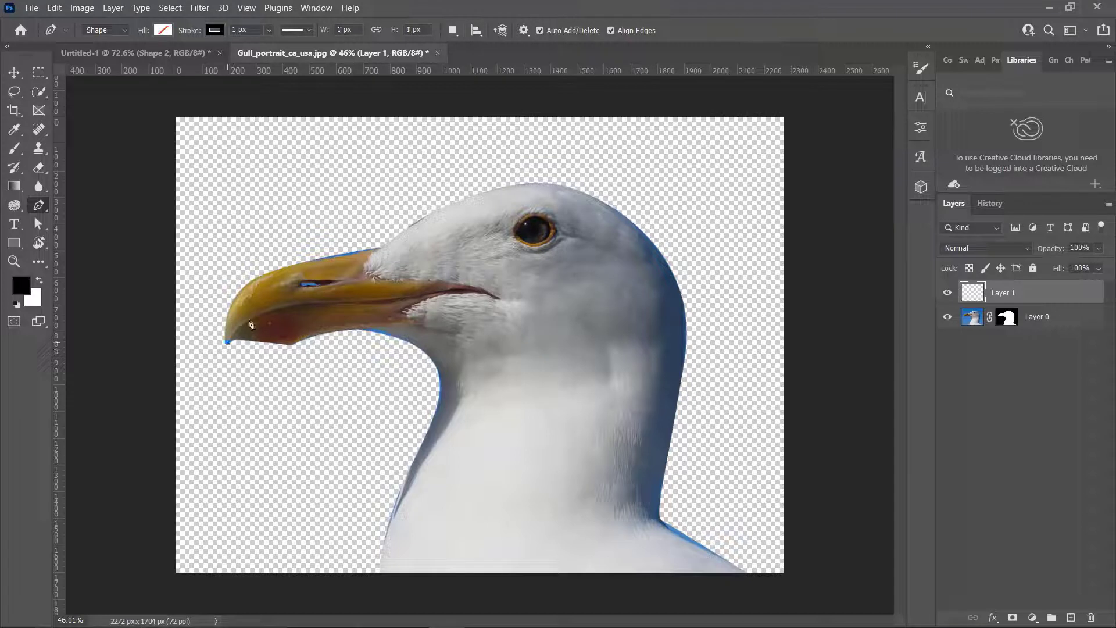
click(280, 269)
click(348, 251)
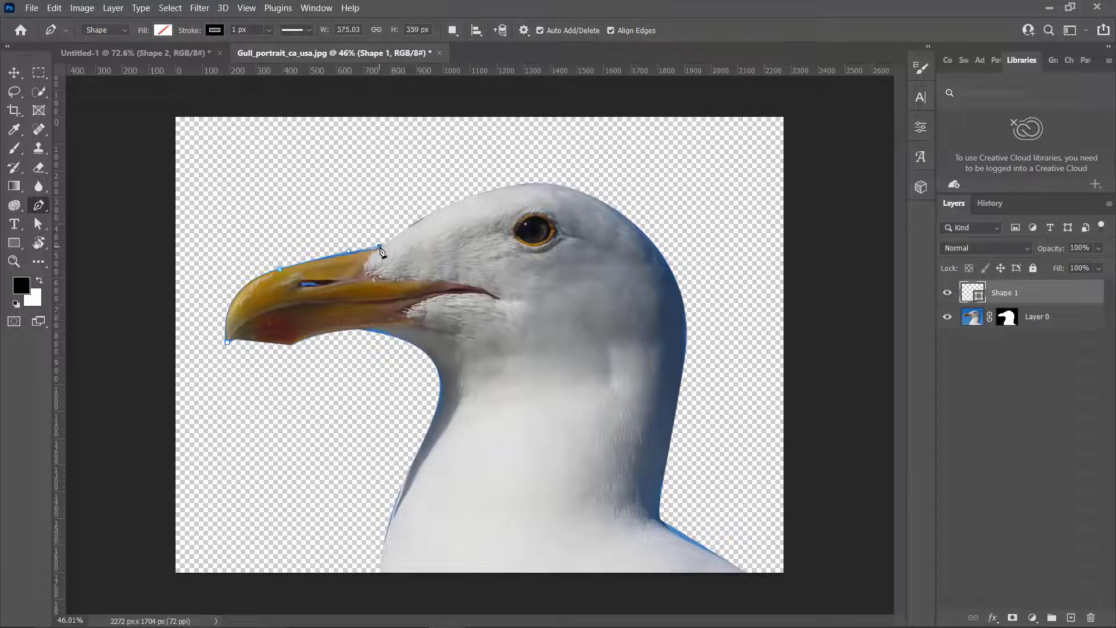
drag(369, 272, 381, 277)
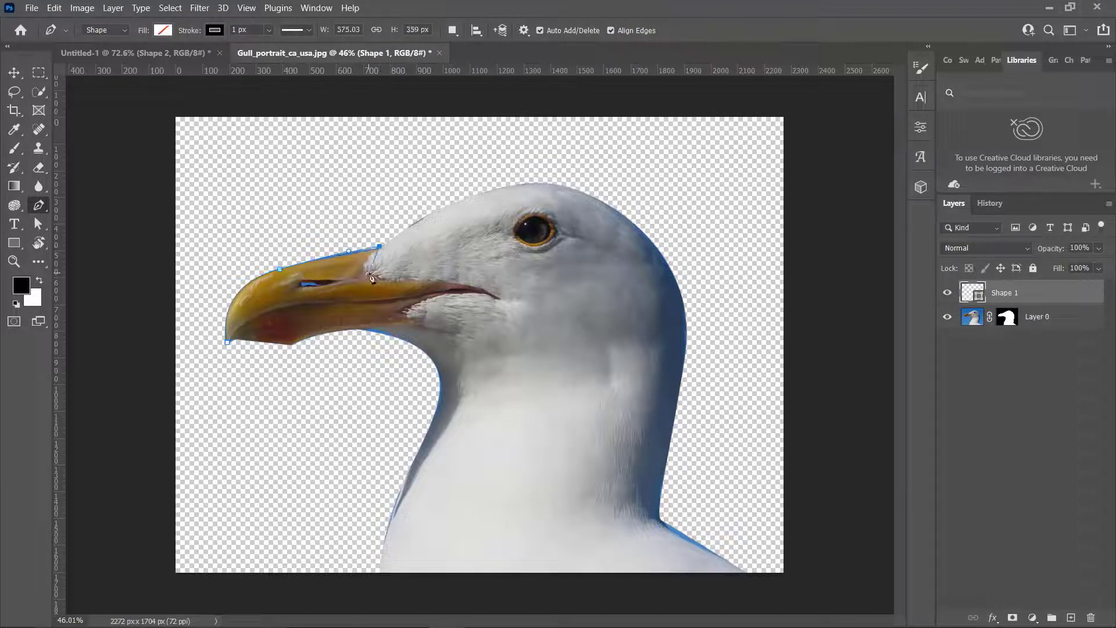
click(454, 283)
drag(498, 298, 503, 305)
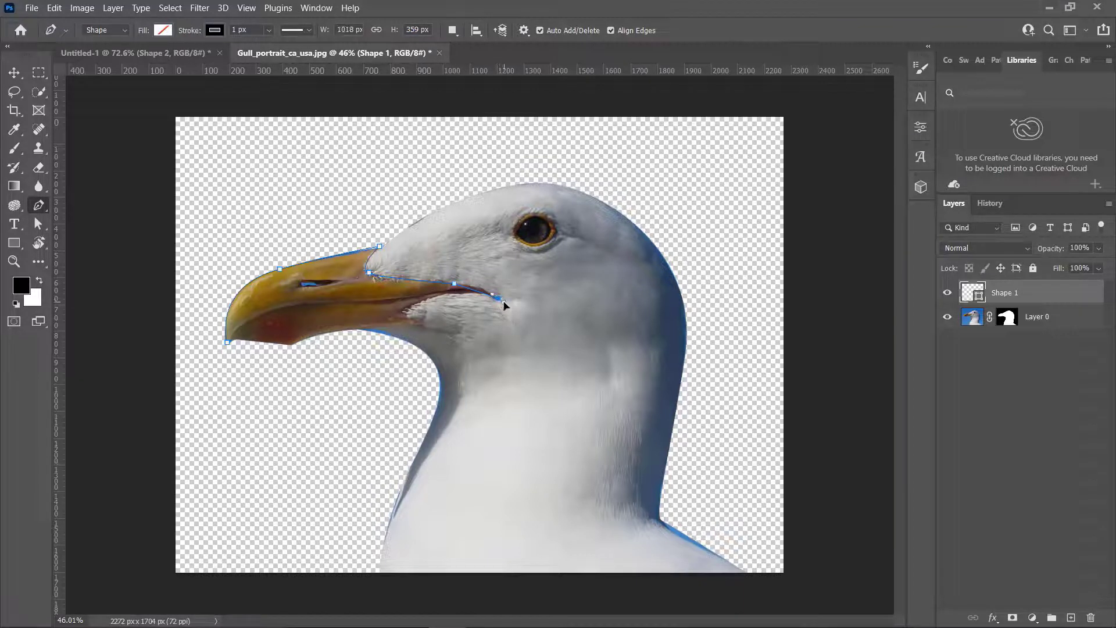
drag(405, 313, 382, 349)
drag(379, 326, 365, 328)
drag(292, 347, 279, 358)
drag(227, 342, 221, 352)
click(268, 31)
drag(276, 46, 279, 45)
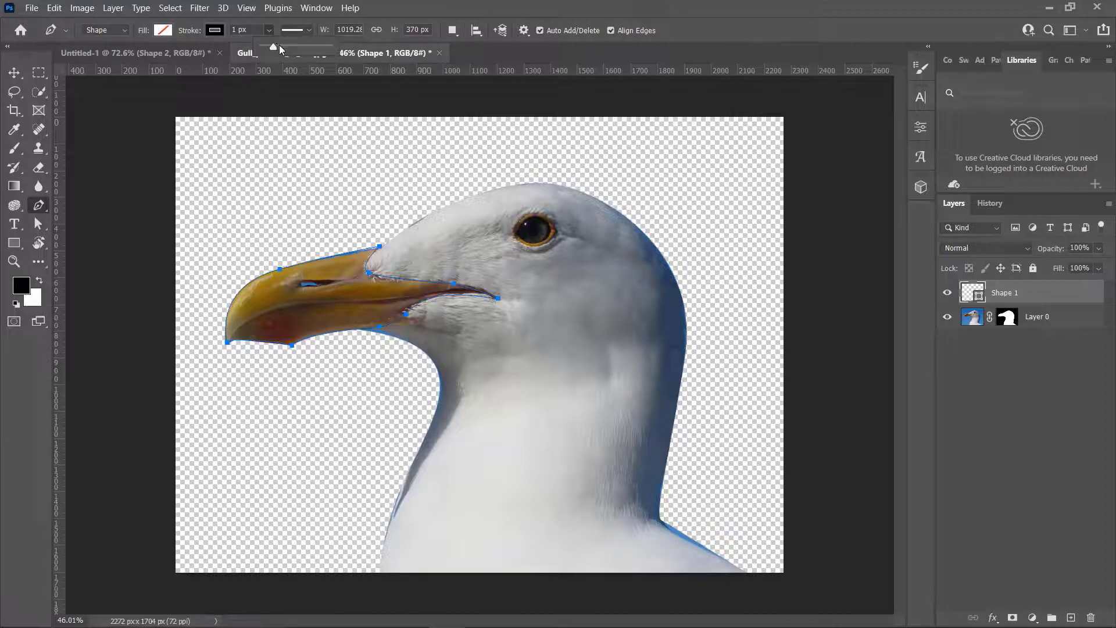
- Hide Layer 0, add a white-filled Layer 1 below Shape 1, then hide it again
click(14, 74)
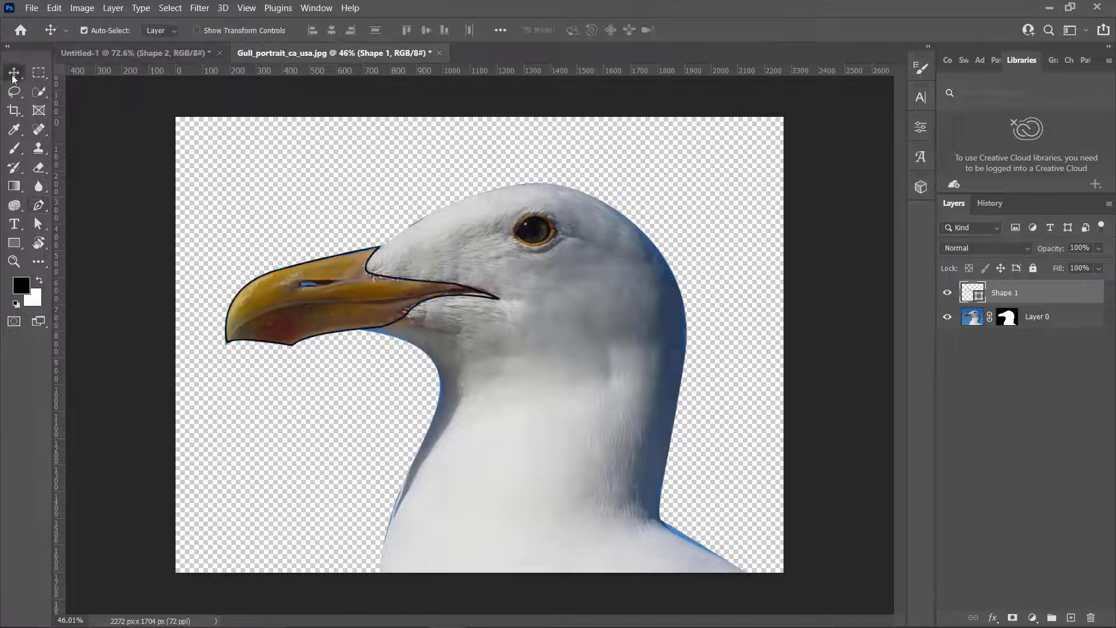
click(948, 317)
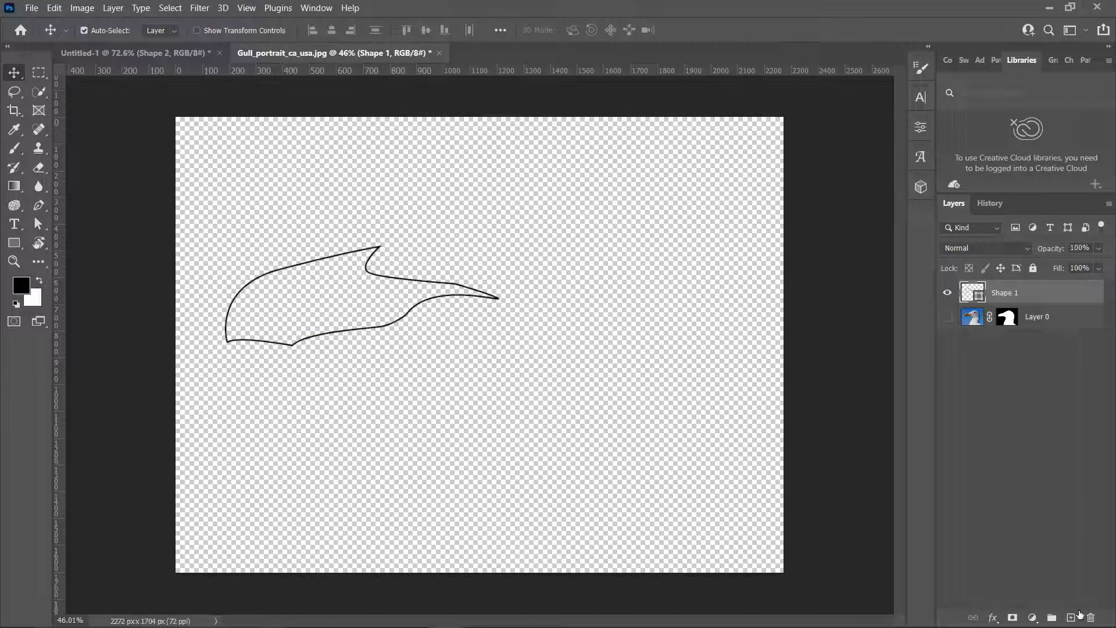
click(1071, 617)
drag(1036, 292, 1033, 330)
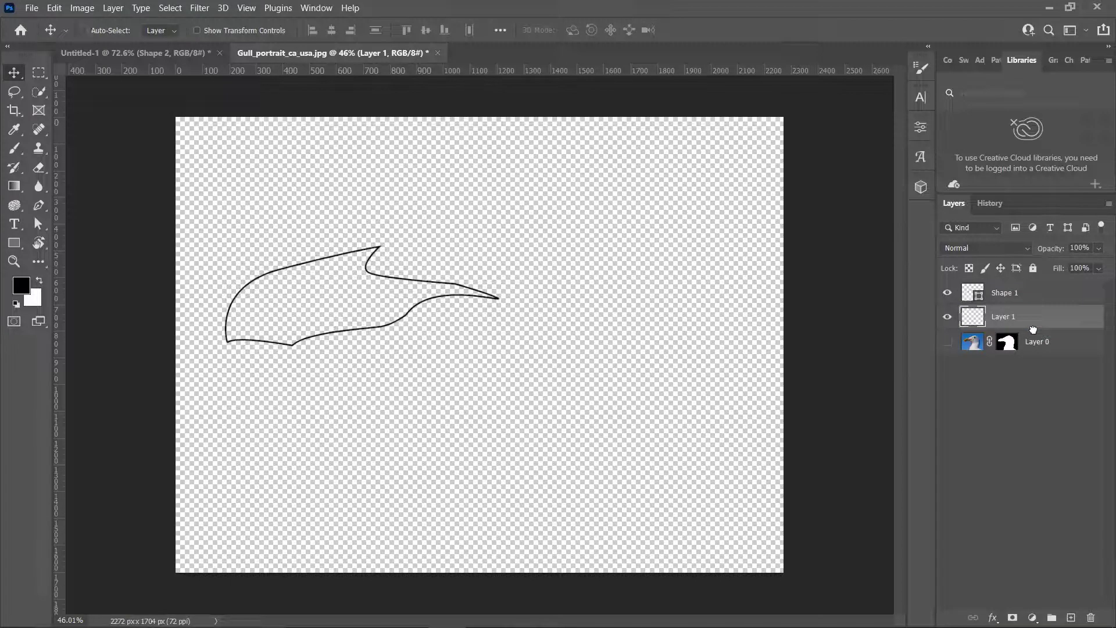
key(ctrl+BackSpace)
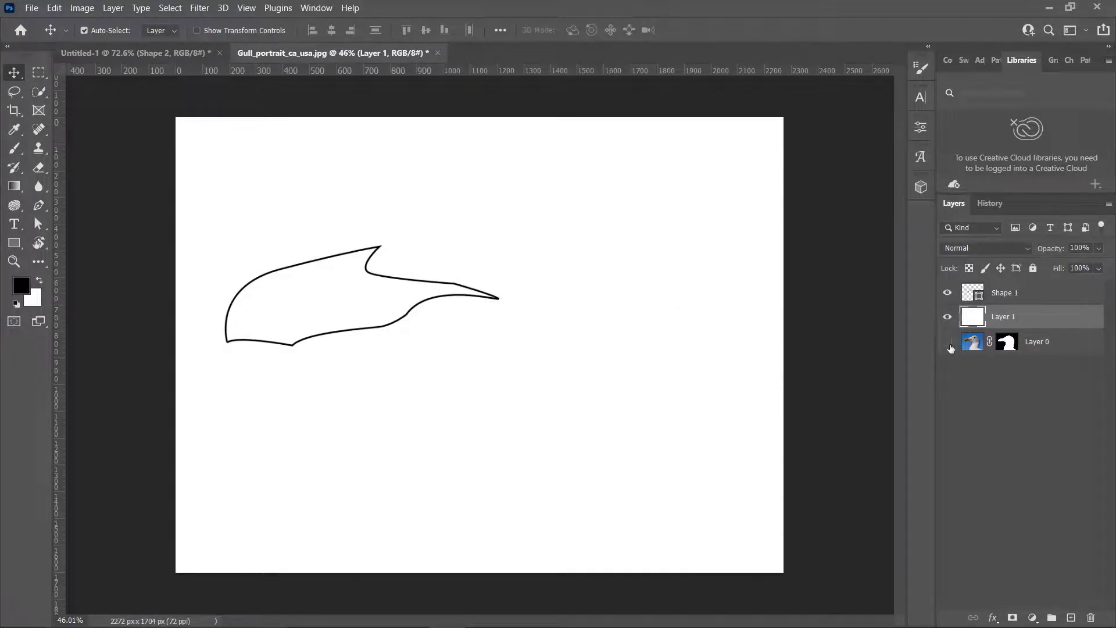
click(947, 317)
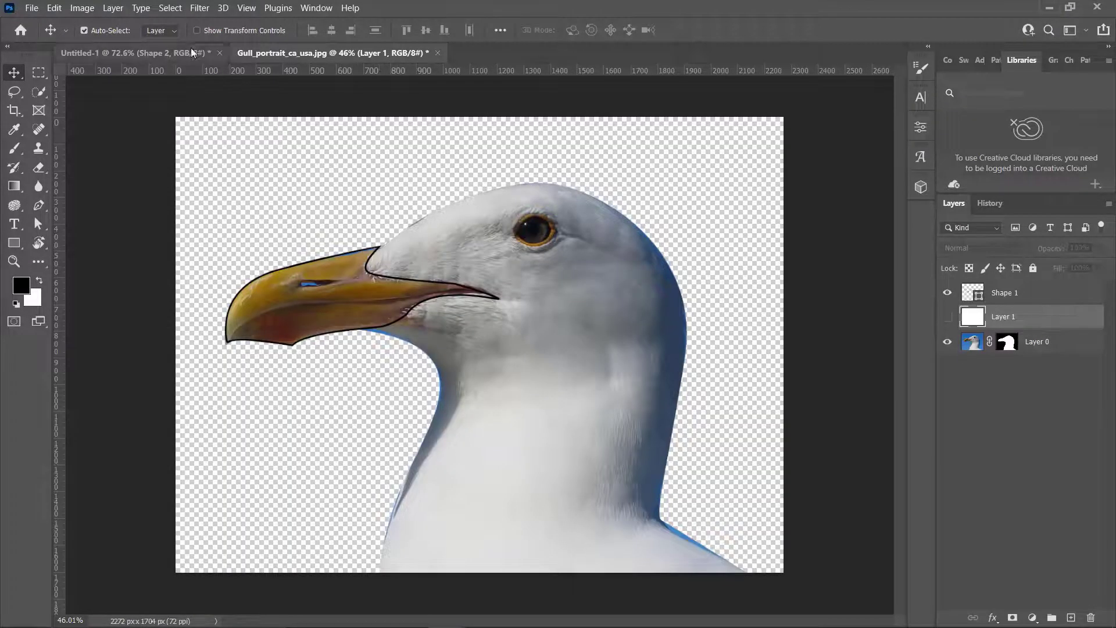
- Thicken the Shape 1 beak outline's black stroke to 30.71 px
click(1018, 298)
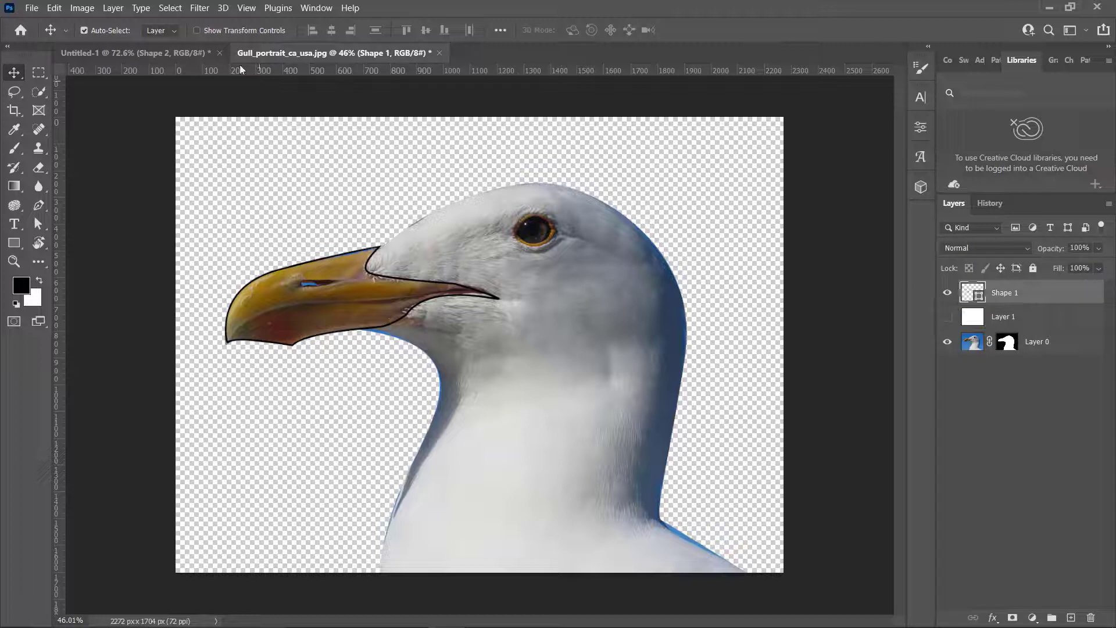
click(39, 207)
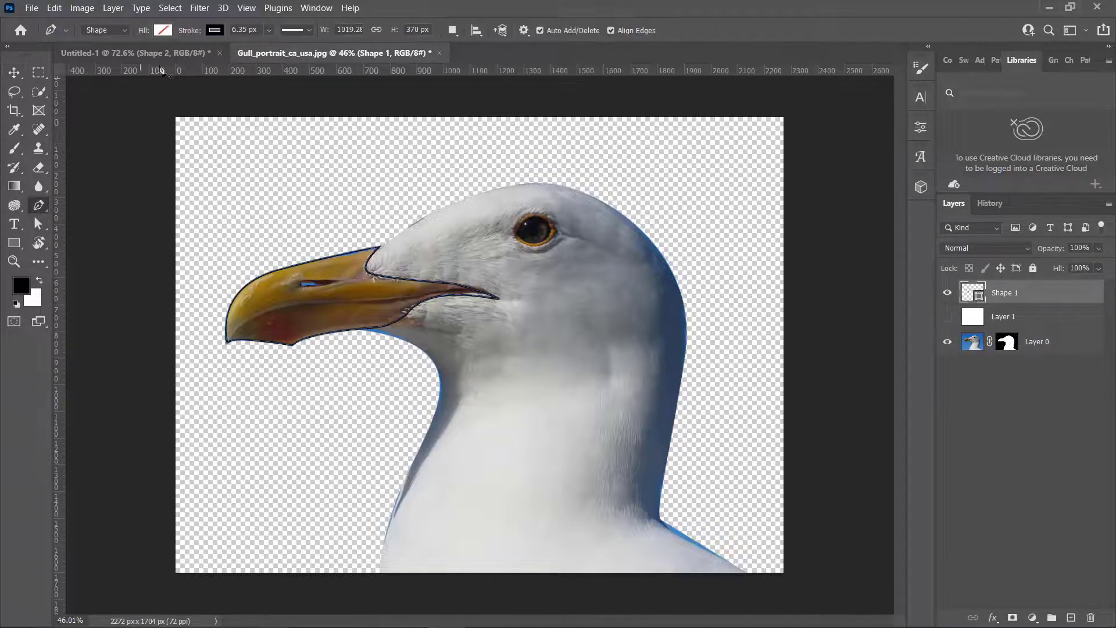
click(269, 30)
drag(281, 44, 303, 43)
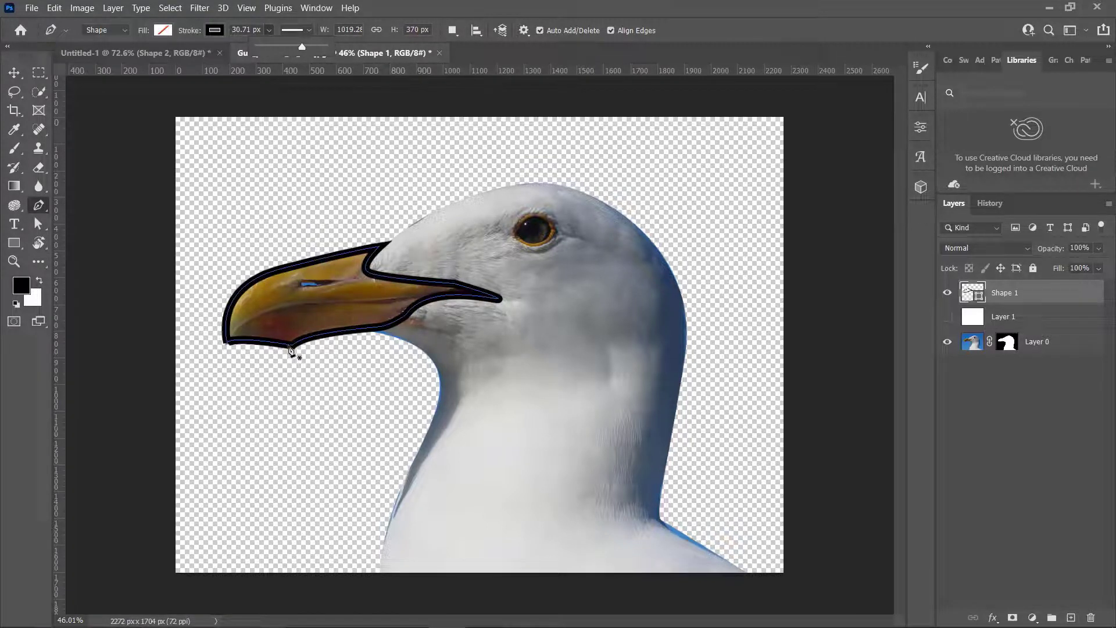
click(40, 209)
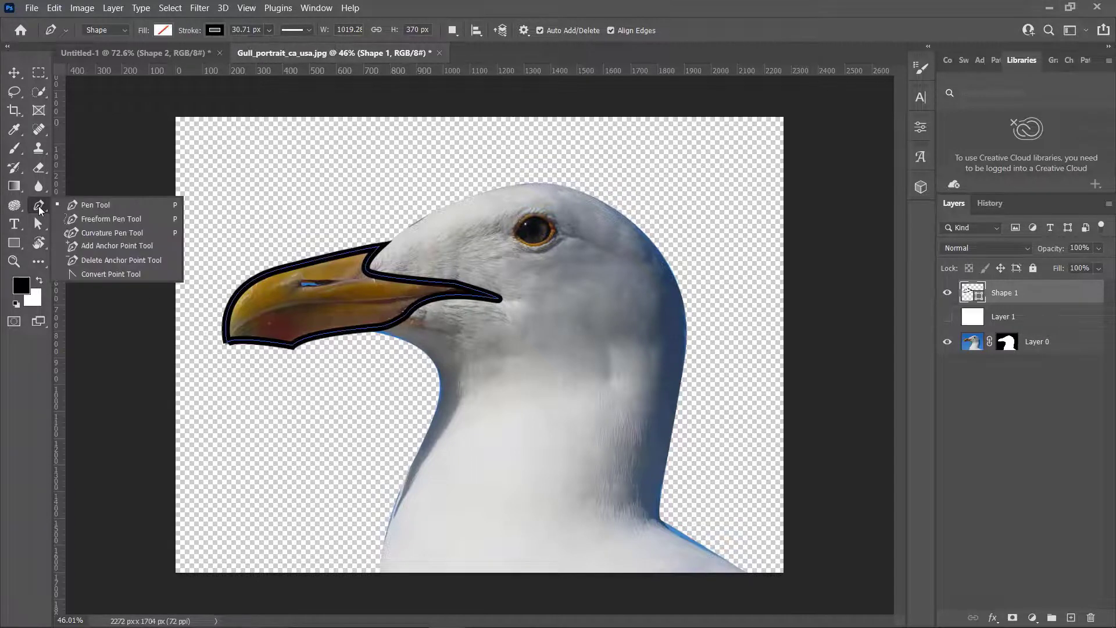
click(39, 210)
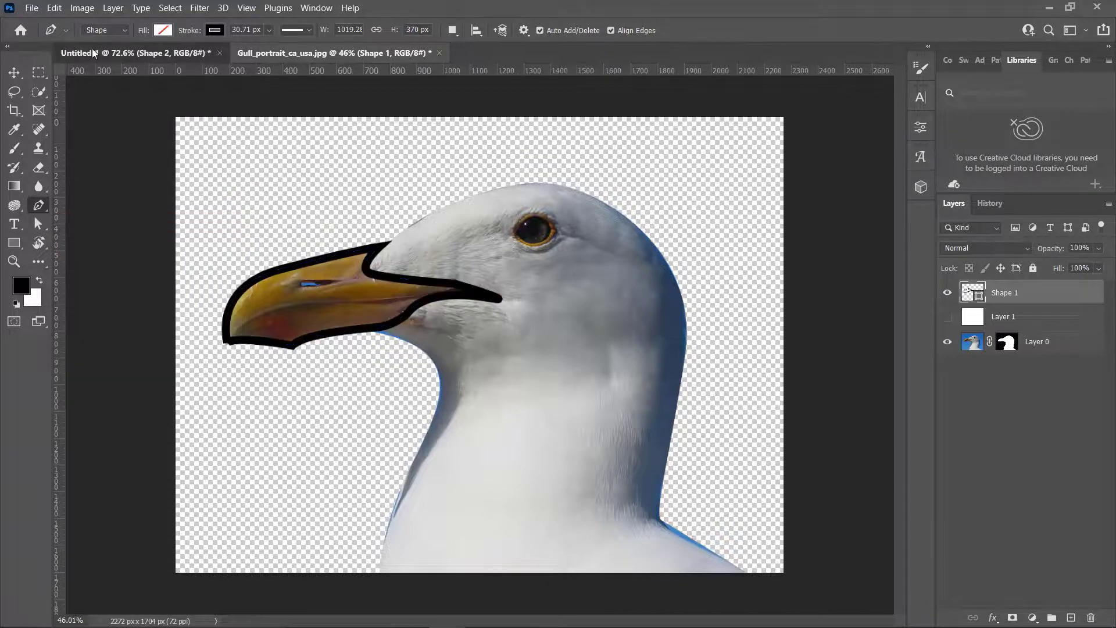
- Switch to Untitled-1 and delete its triangle and dotted zigzag shape layers
key(ctrl+Tab)
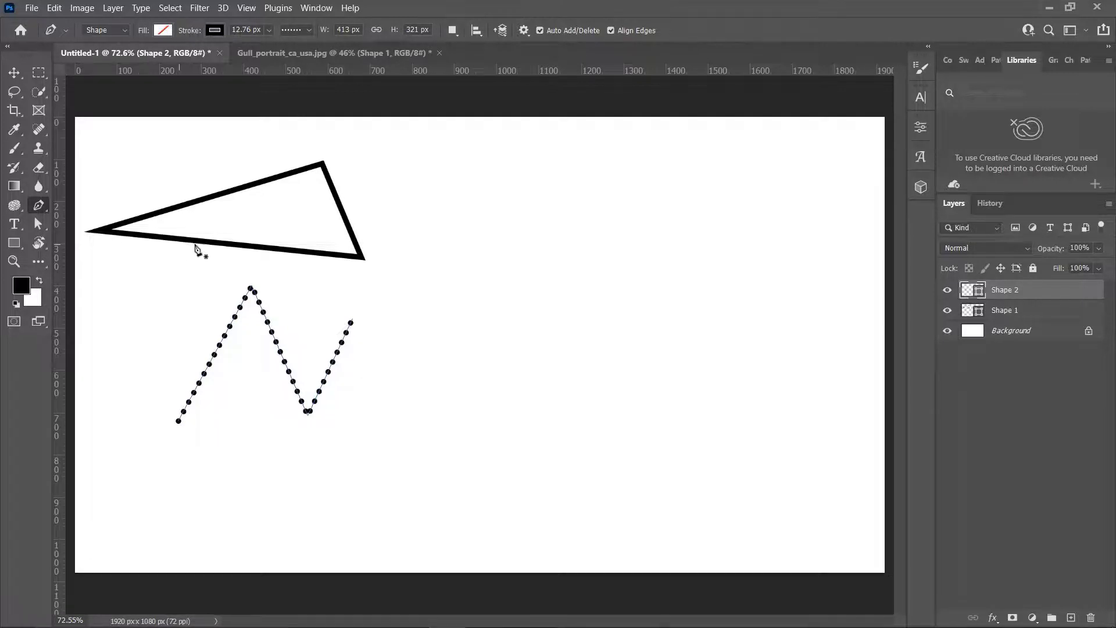
click(14, 73)
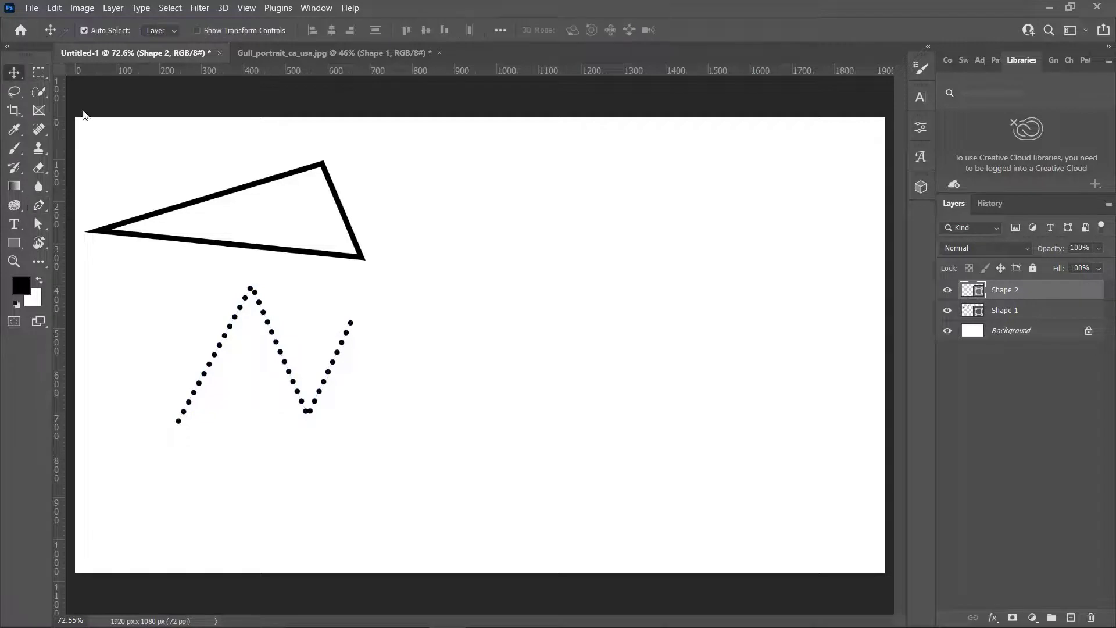
drag(161, 155, 351, 409)
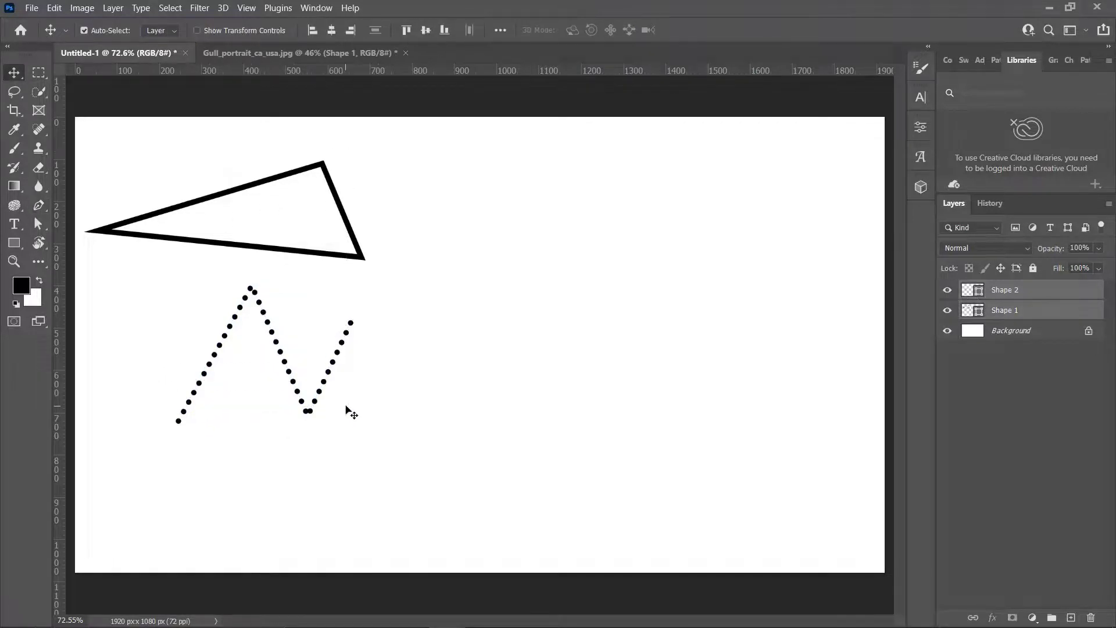
key(Delete)
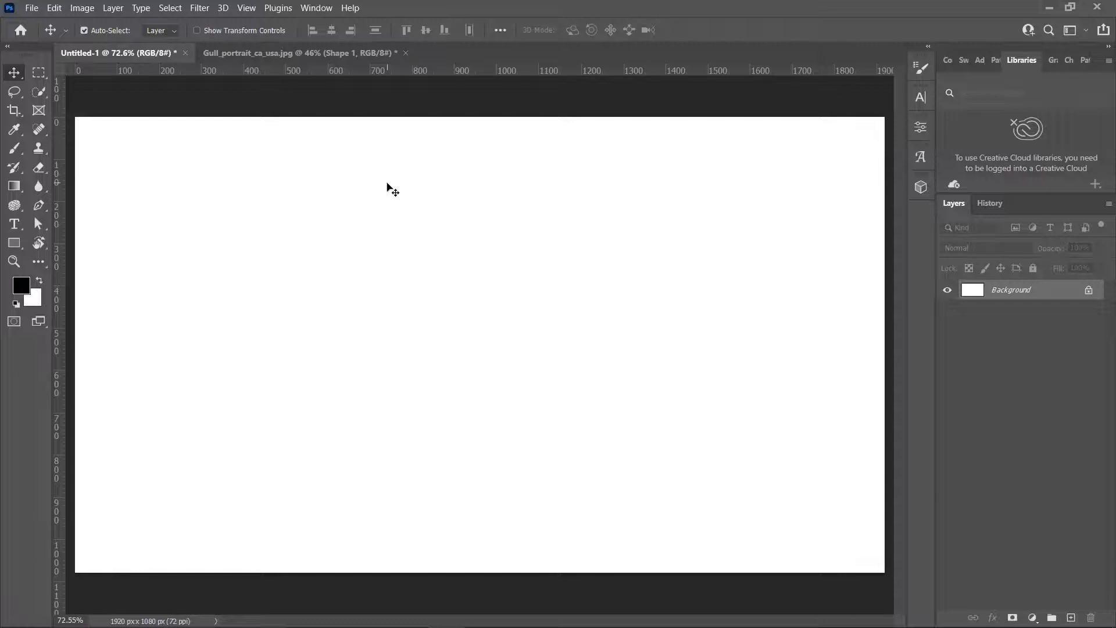
- Add a 'loren ipsum' Cocola text layer and scale it up to 134.9 pt
click(14, 228)
click(13, 226)
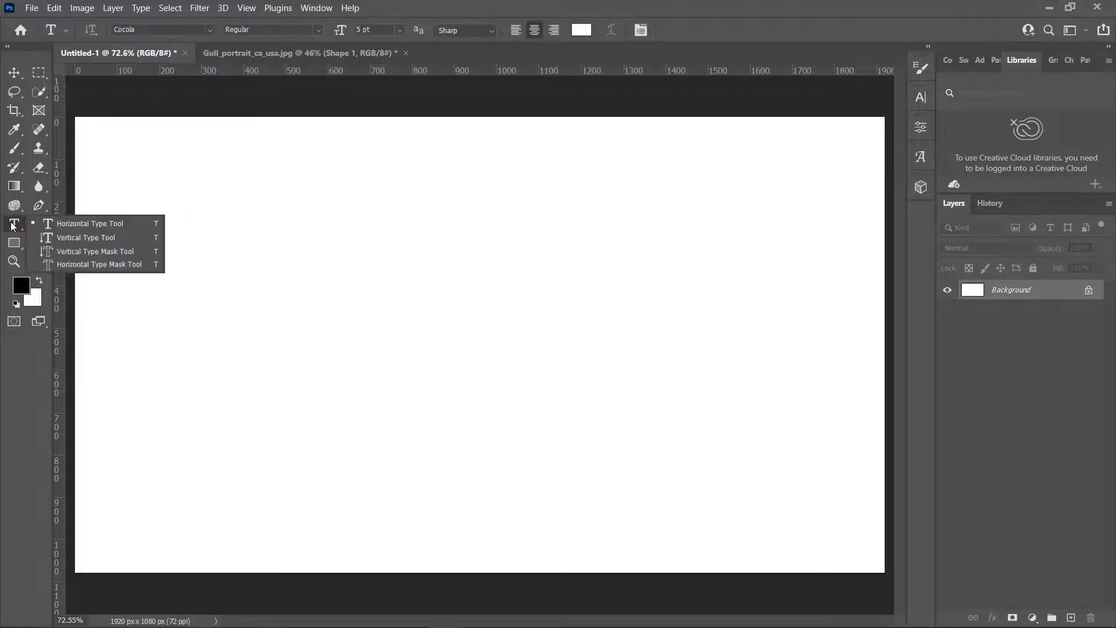
click(13, 226)
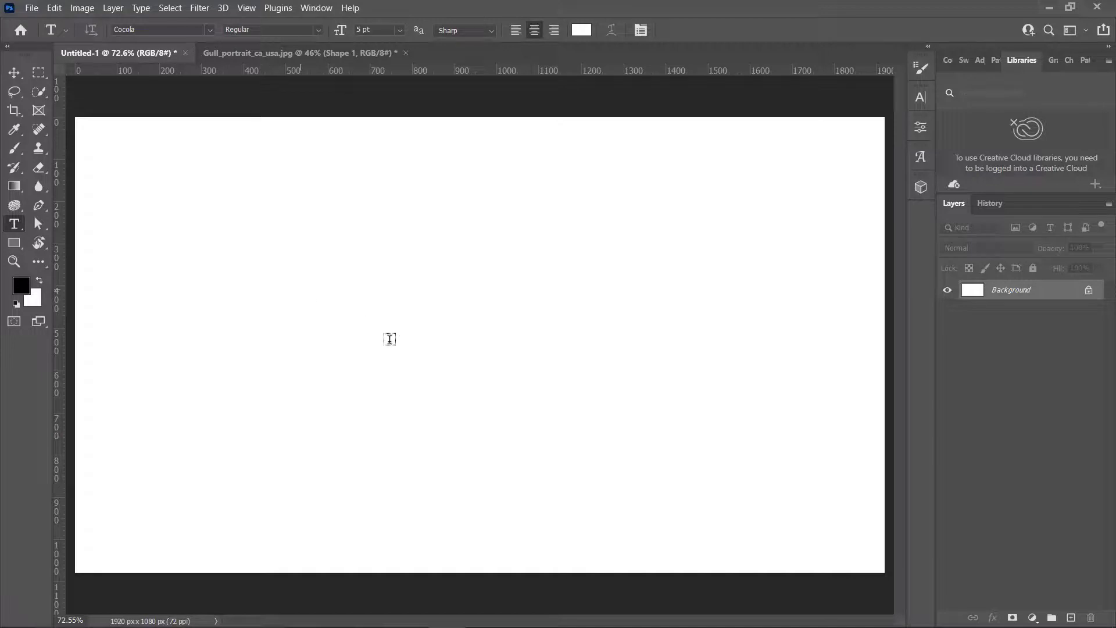
click(300, 288)
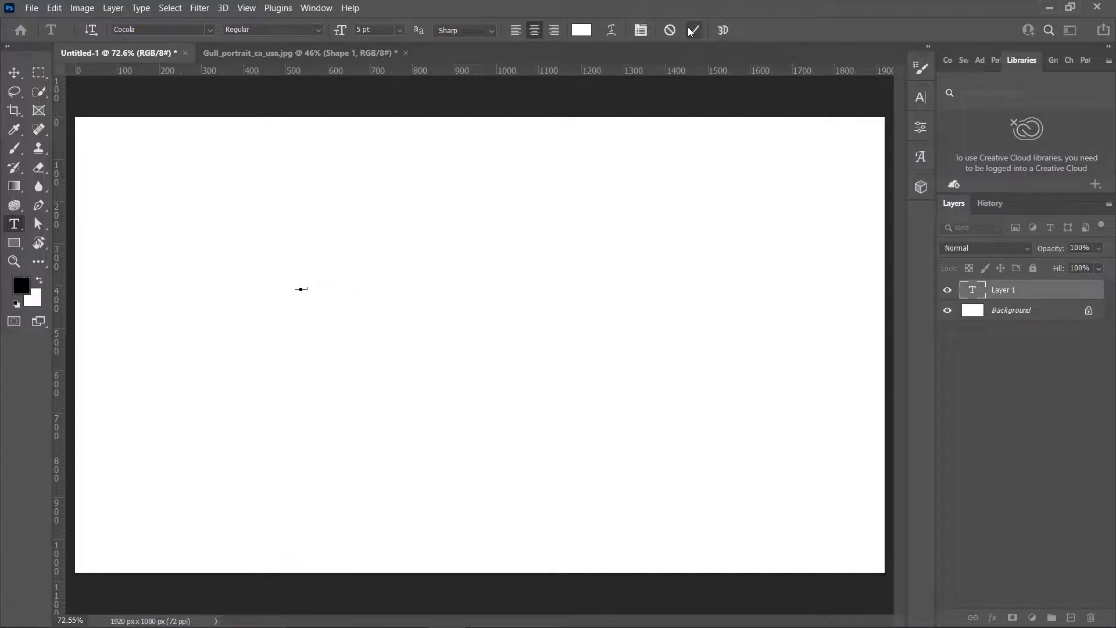
key(ctrl+Return)
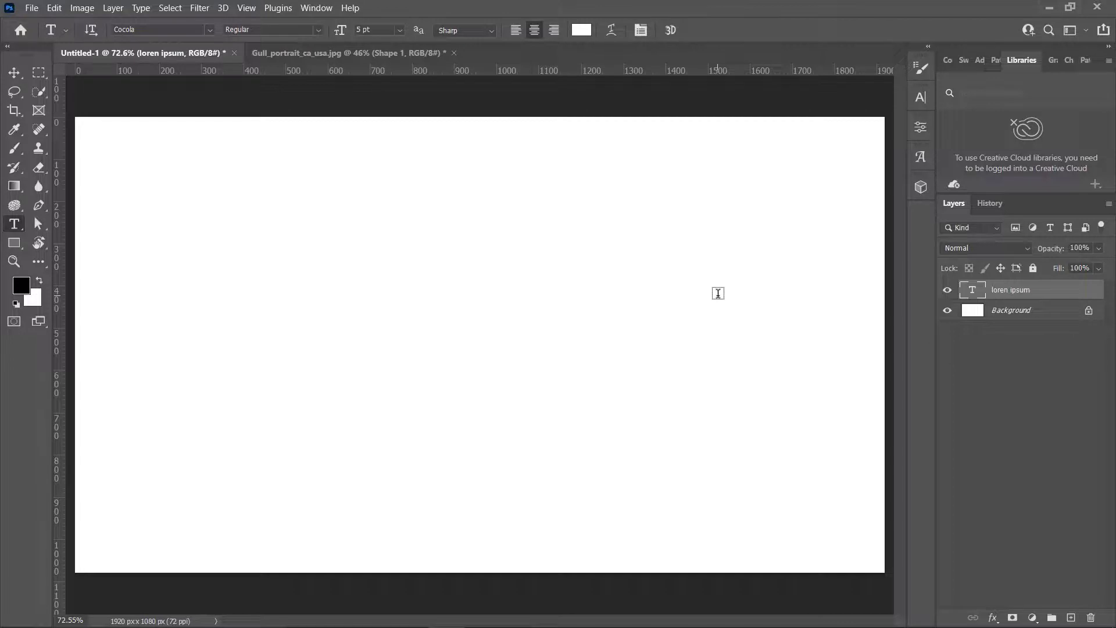
key(ctrl+t)
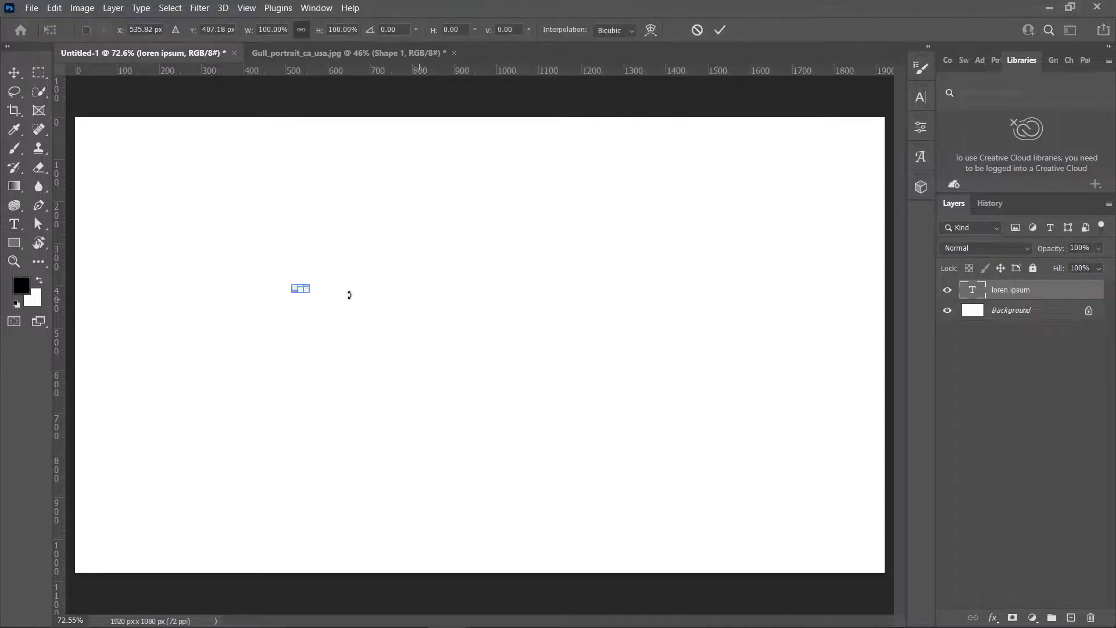
drag(308, 293, 618, 427)
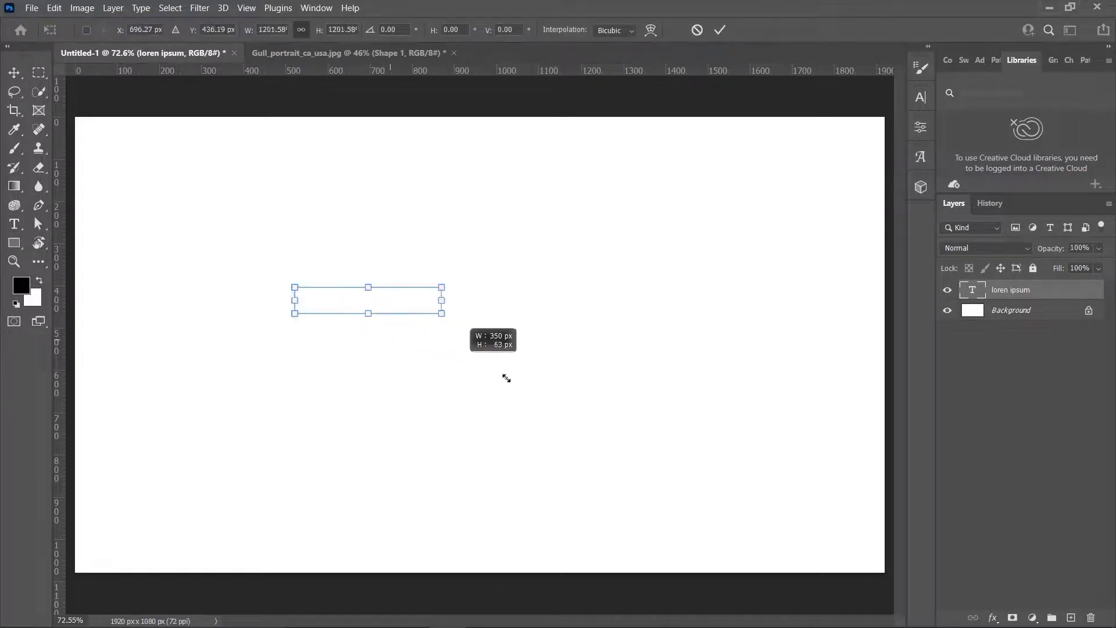
click(723, 28)
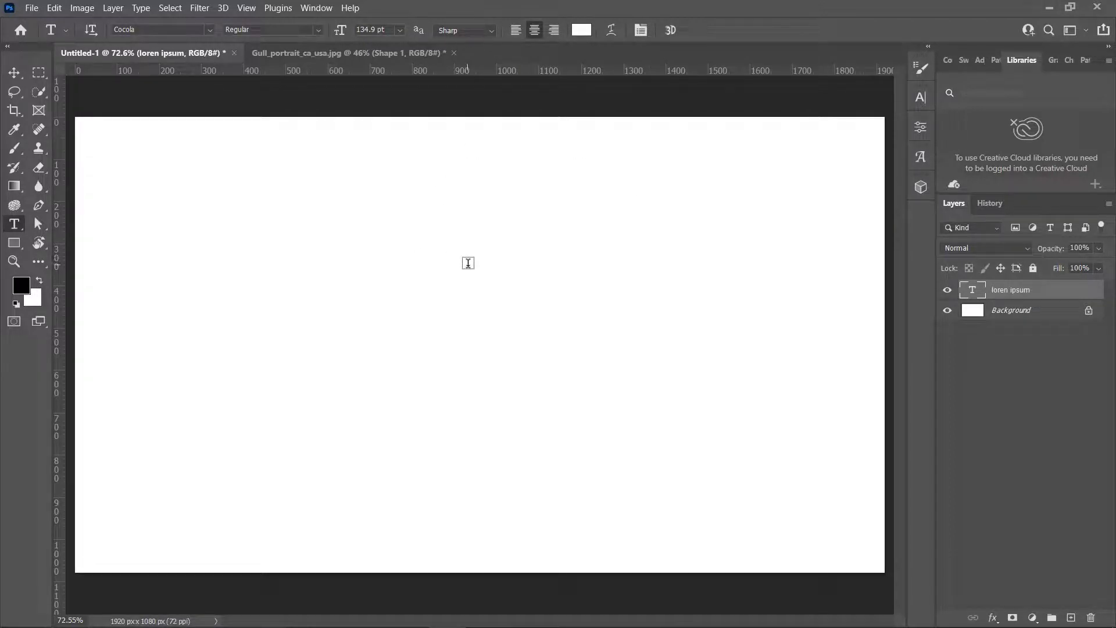
- Colour the headline black (000000) and move it toward the canvas's upper left
click(921, 98)
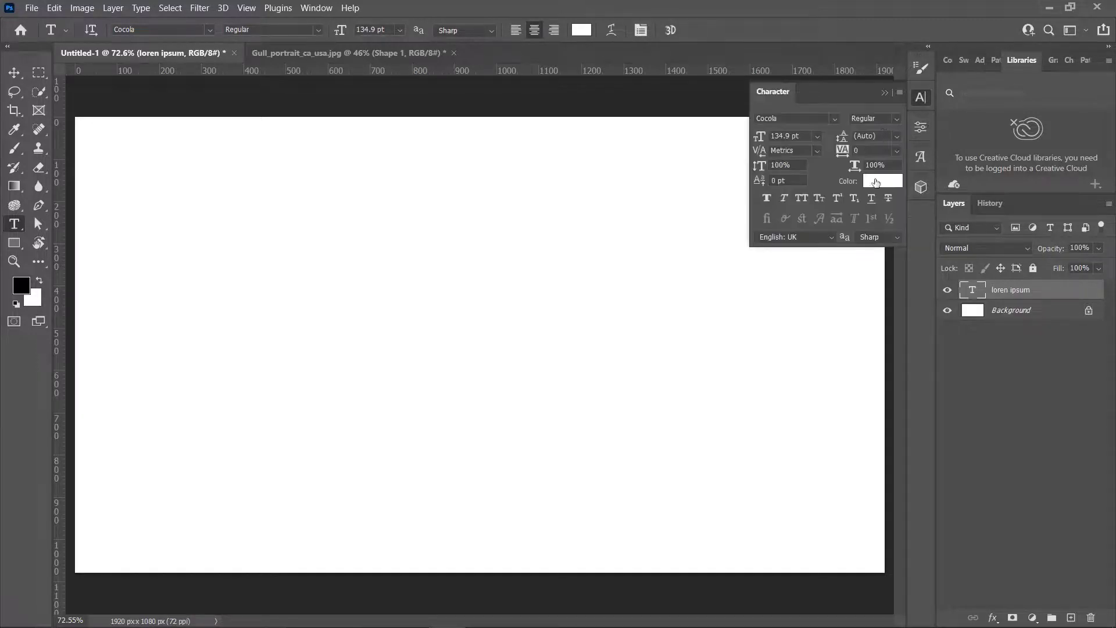
click(876, 180)
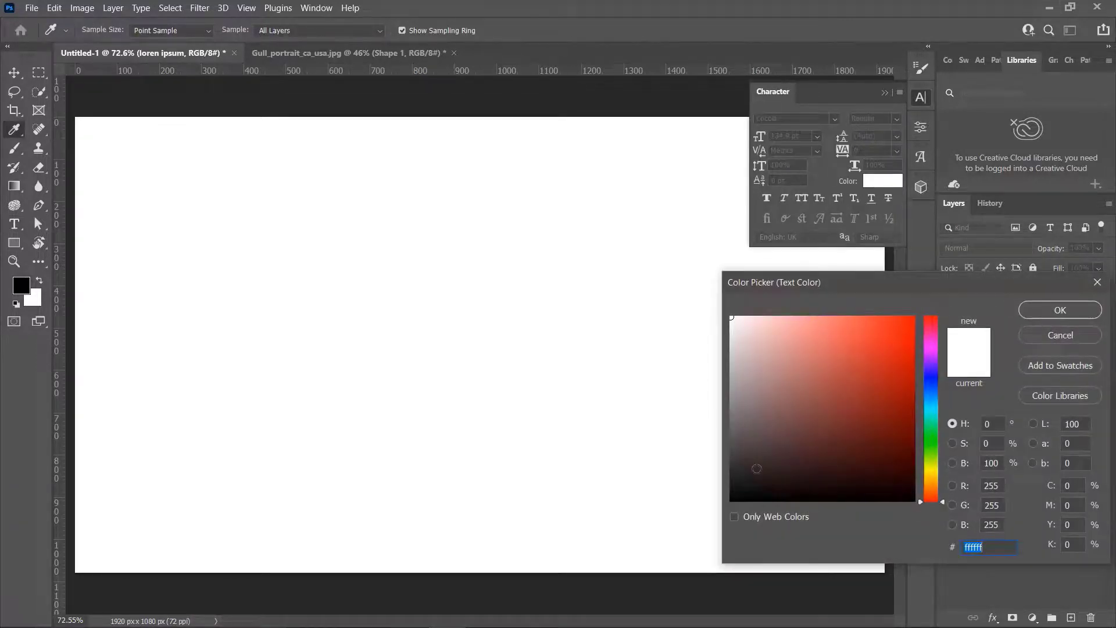
drag(756, 468, 730, 502)
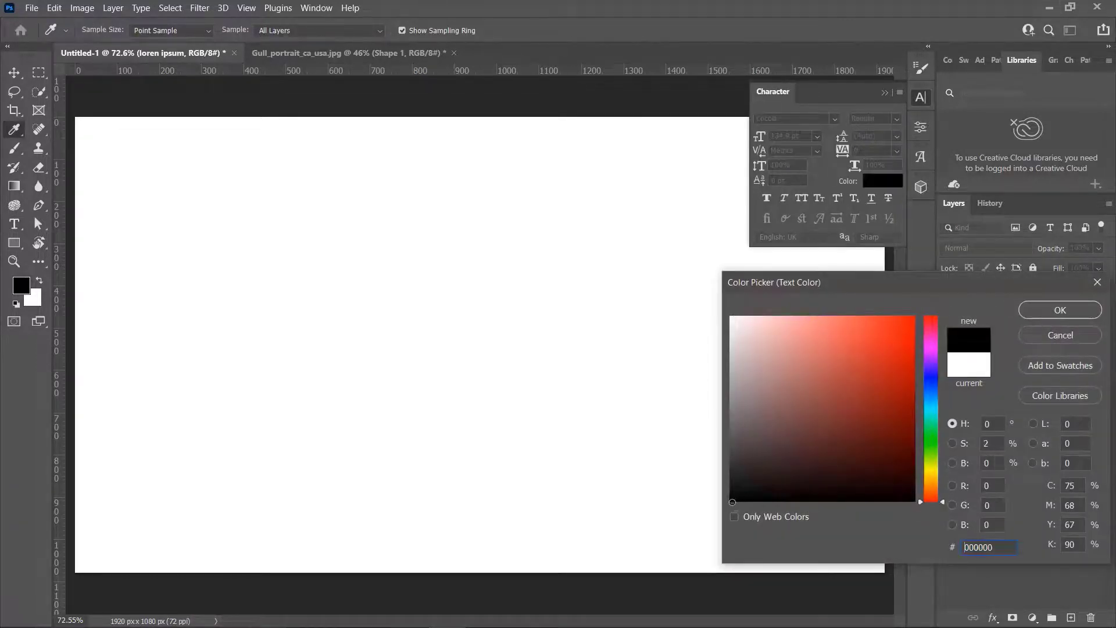
click(1074, 316)
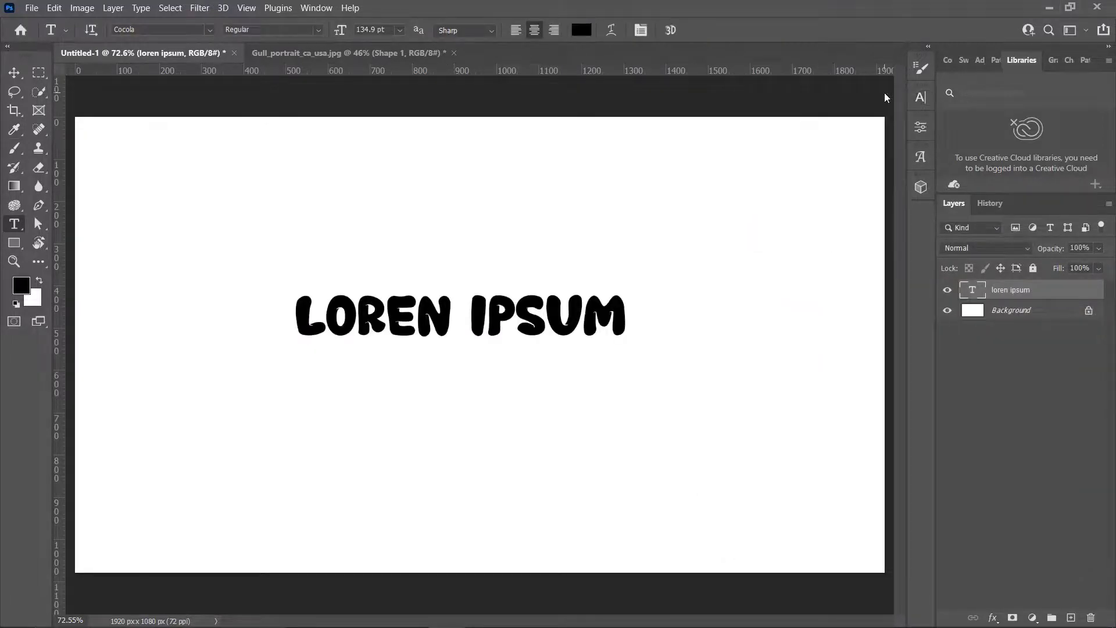
key(v)
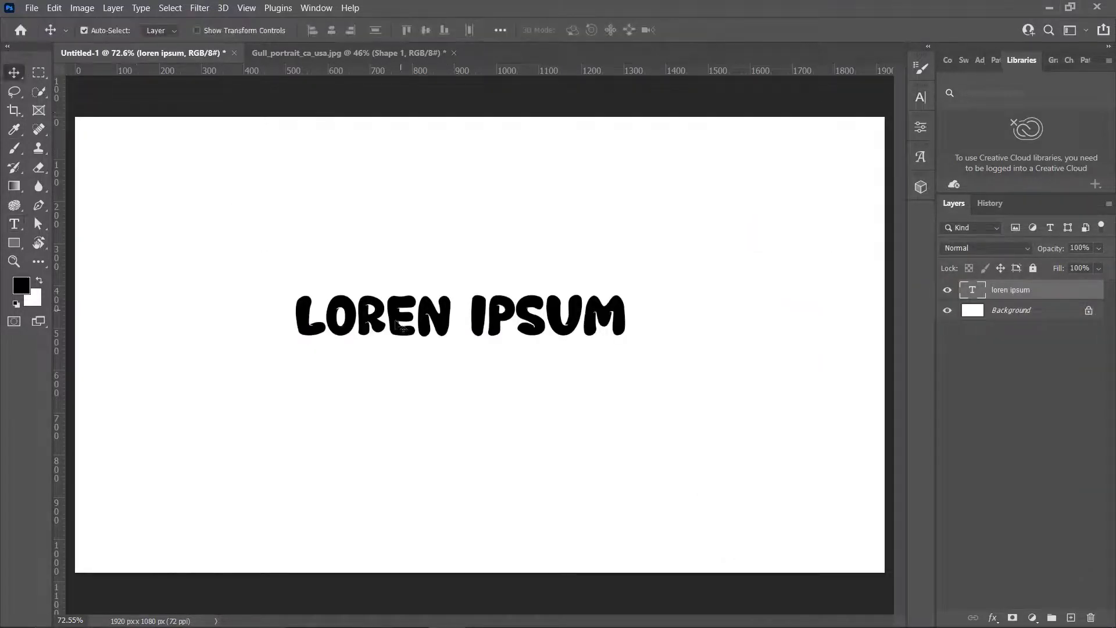
drag(350, 299, 240, 247)
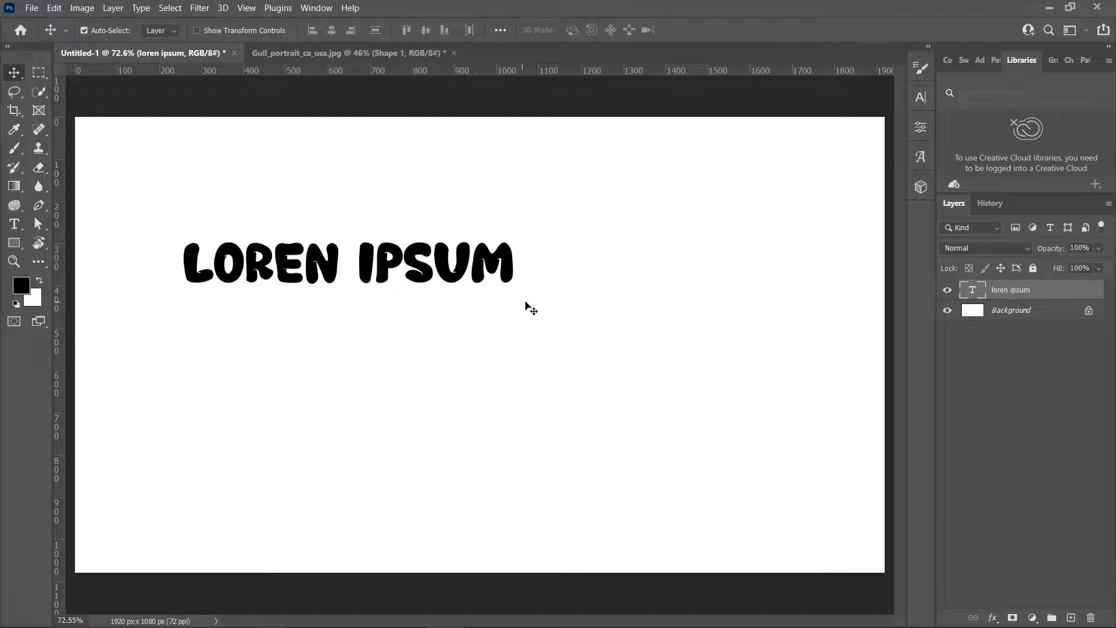
- Change the headline font from Cocola to DragonForcE
click(922, 99)
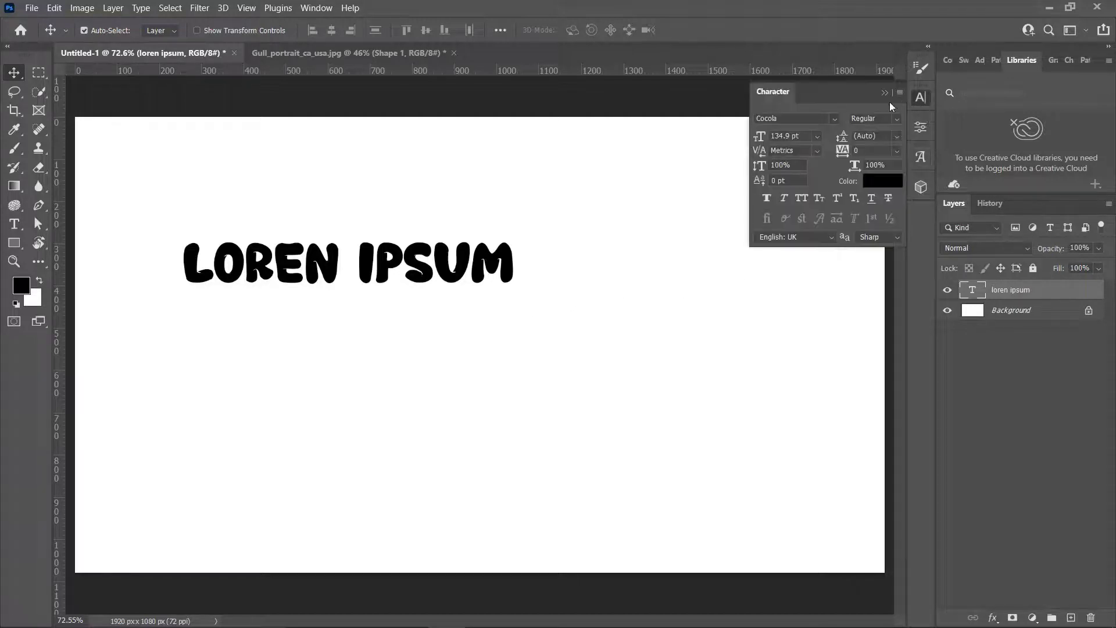
click(834, 119)
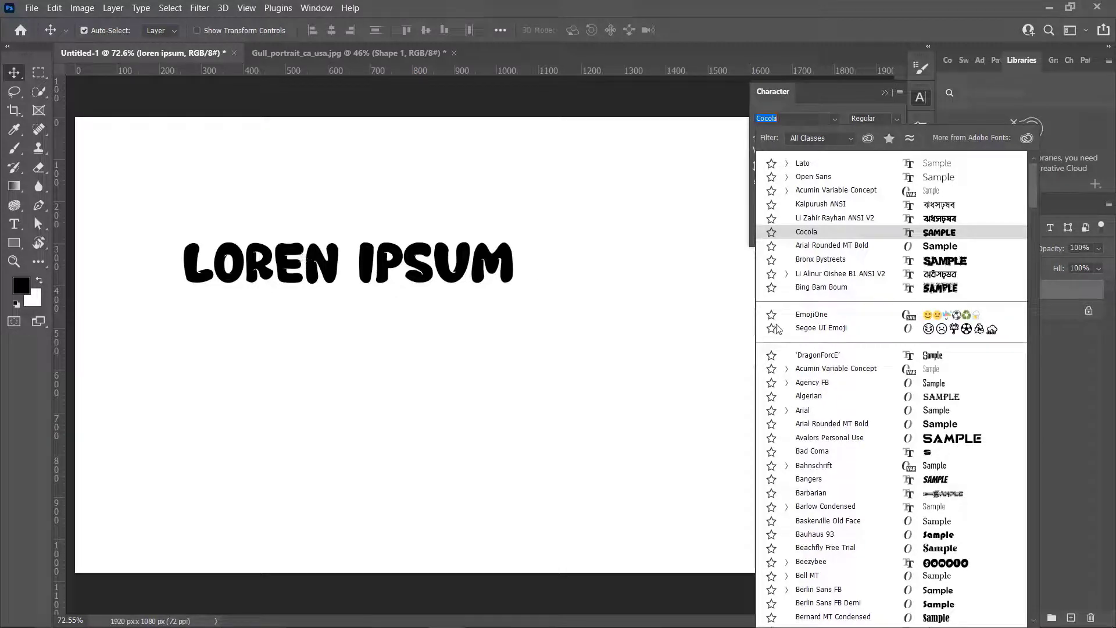
text(e)
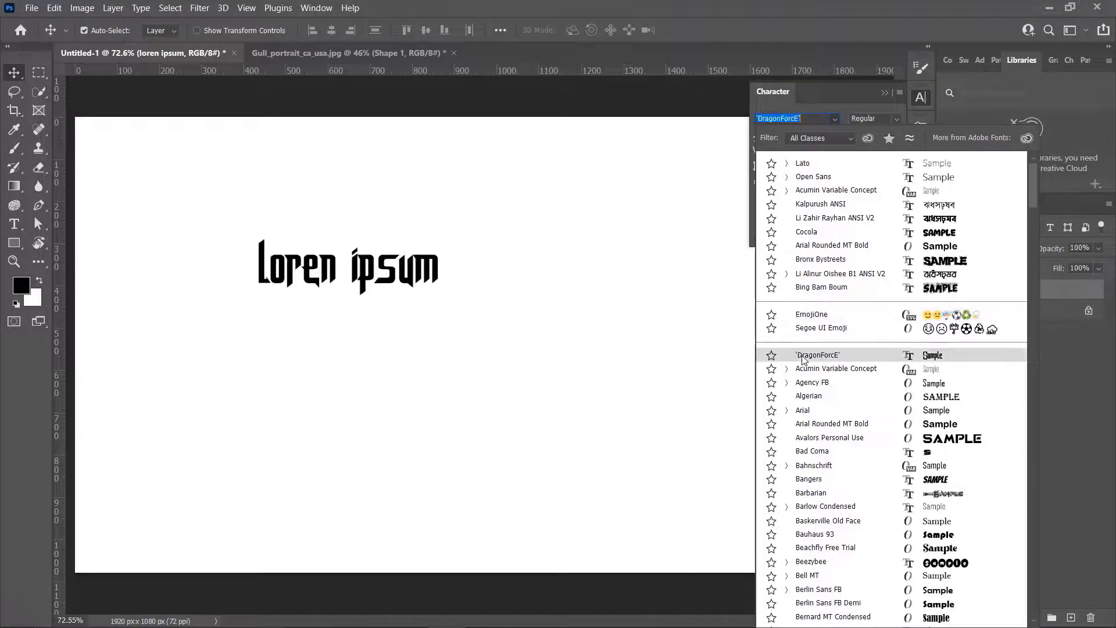
click(802, 360)
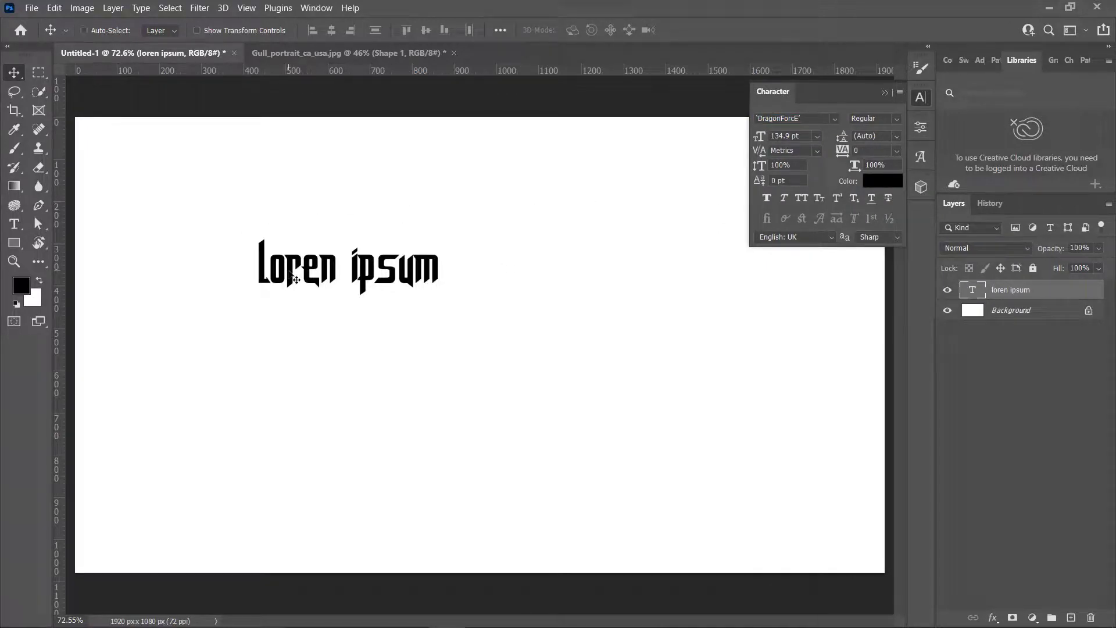
- Scale the headline slightly, then try the 72 pt and 60 pt size presets
key(ctrl+t)
mouse_move(440, 296)
mouse_down()
mouse_move(504, 343)
mouse_move(668, 381)
mouse_up()
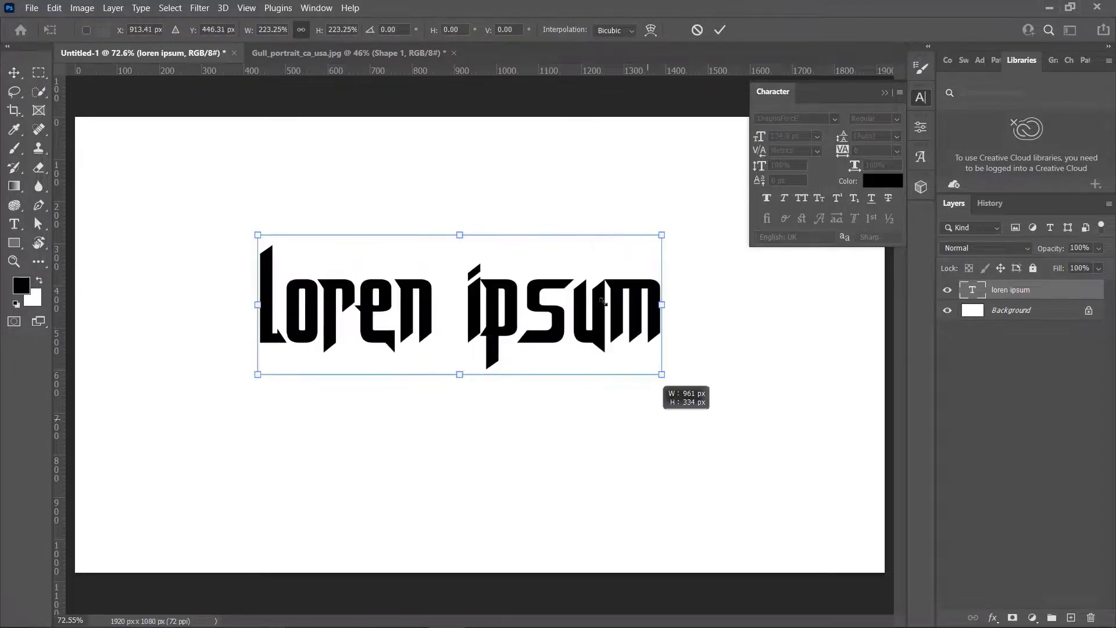
click(719, 30)
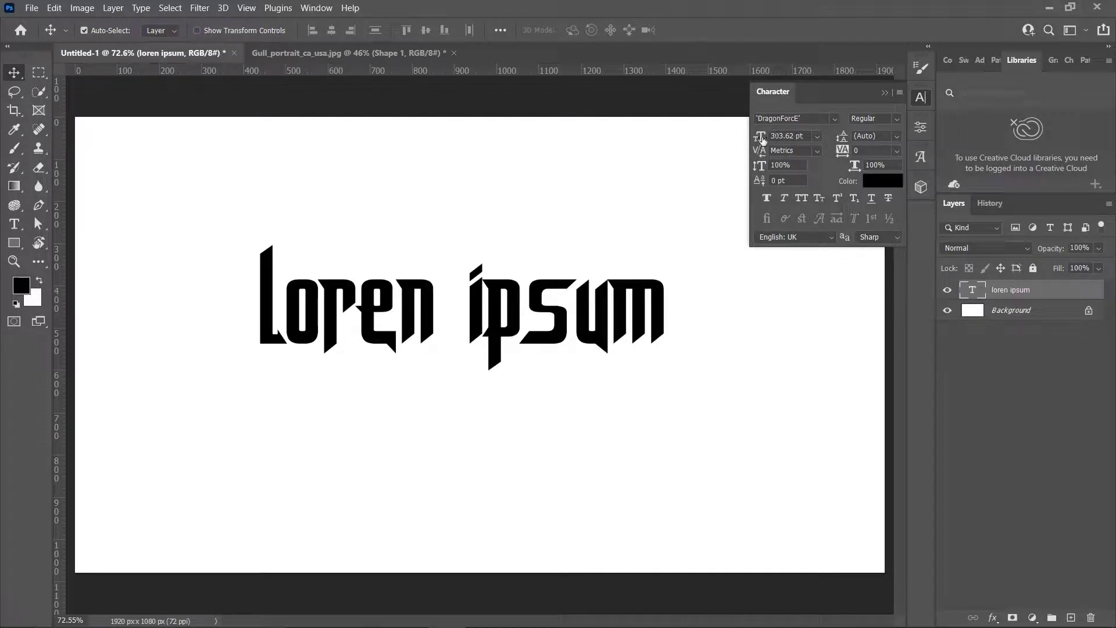
click(818, 137)
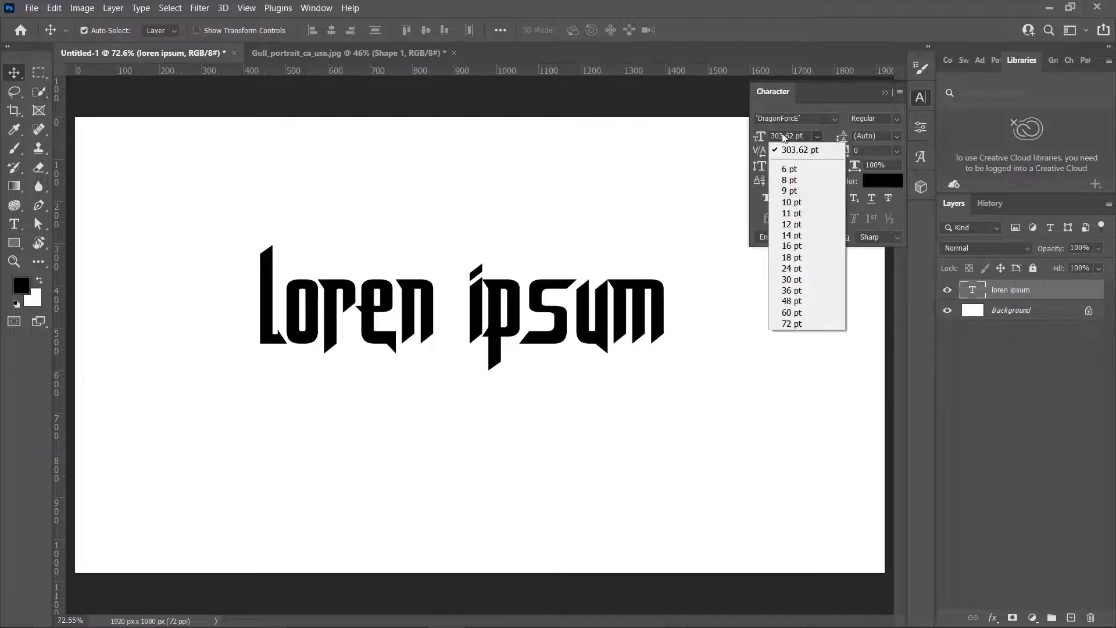
click(792, 323)
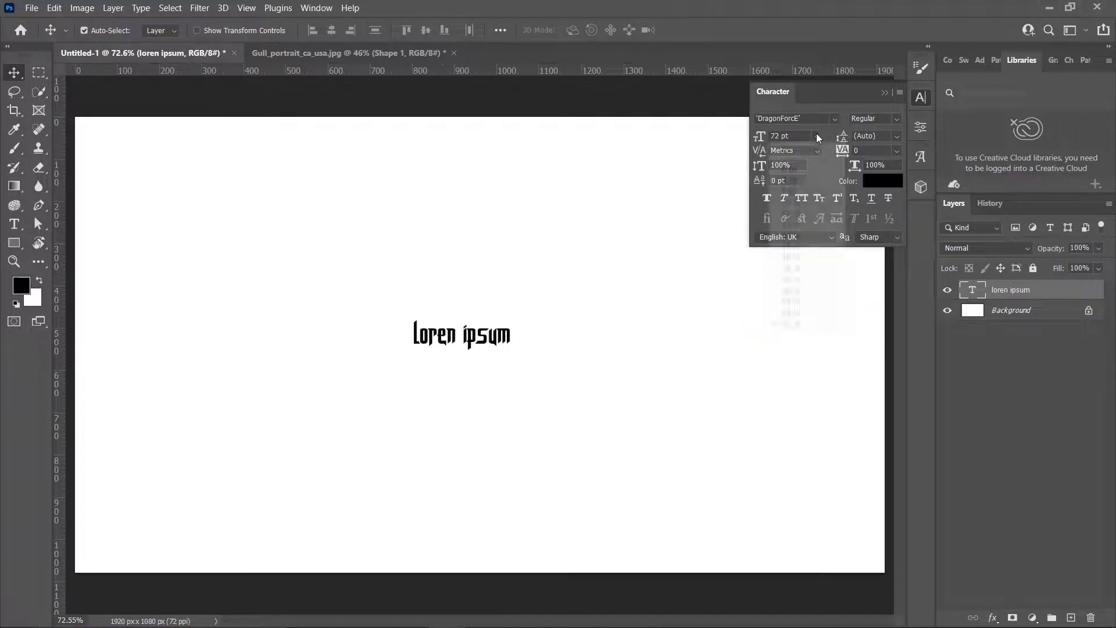
click(817, 136)
click(794, 312)
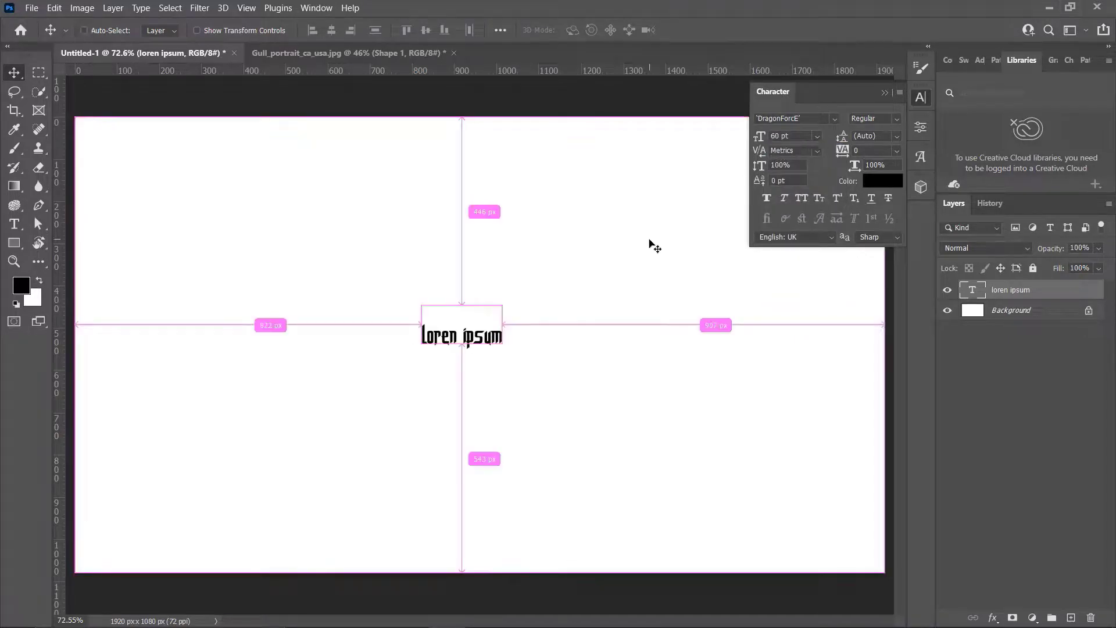
- Free-transform the headline up to about 374 pt across the canvas middle
key(ctrl+t)
drag(499, 349, 745, 434)
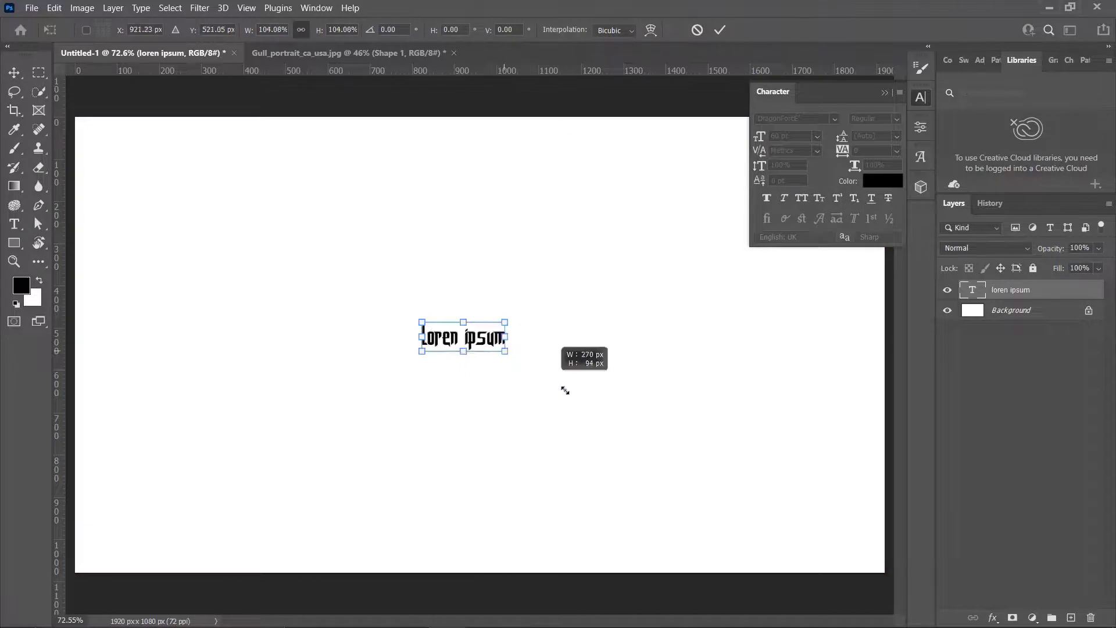
drag(420, 314, 240, 252)
click(720, 29)
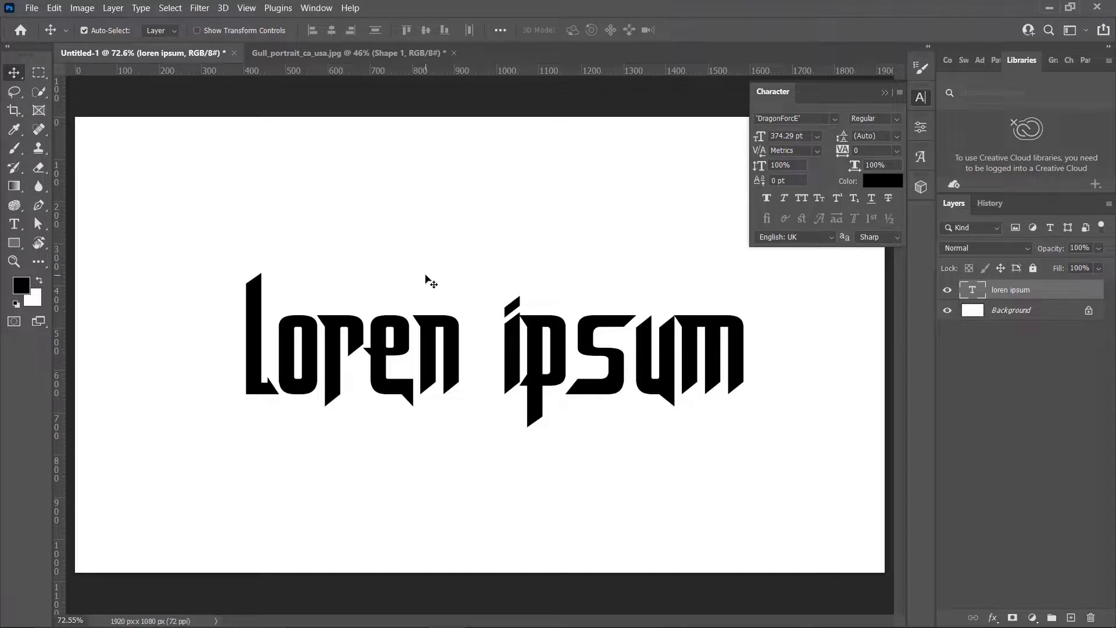
- Give the headline Faux Bold and Small Caps, trying Italic and All Caps along the way
click(765, 200)
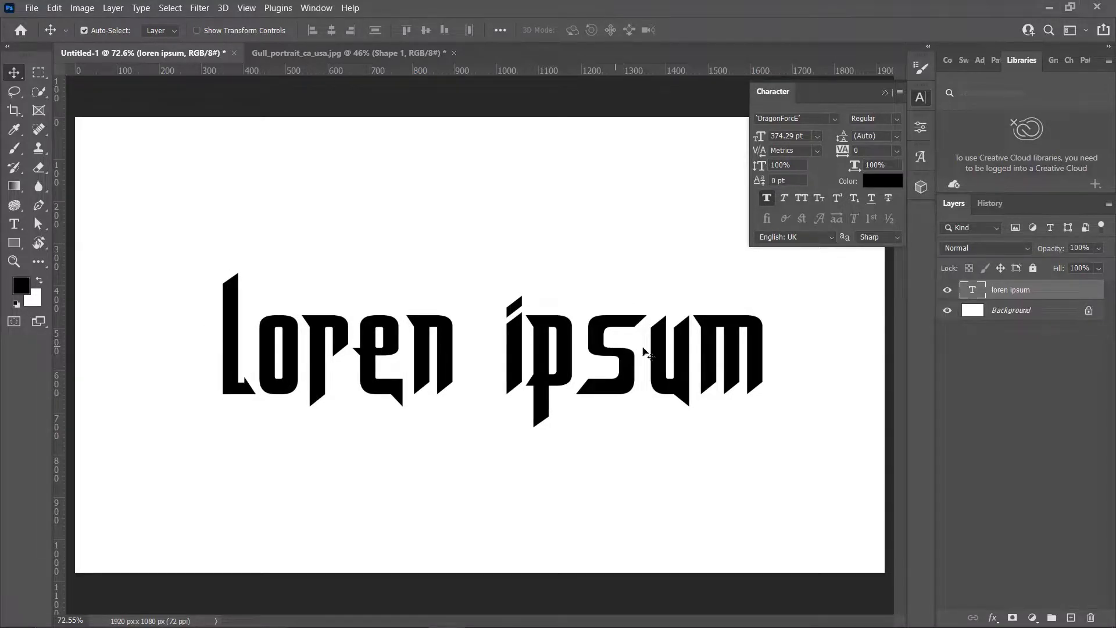
click(783, 198)
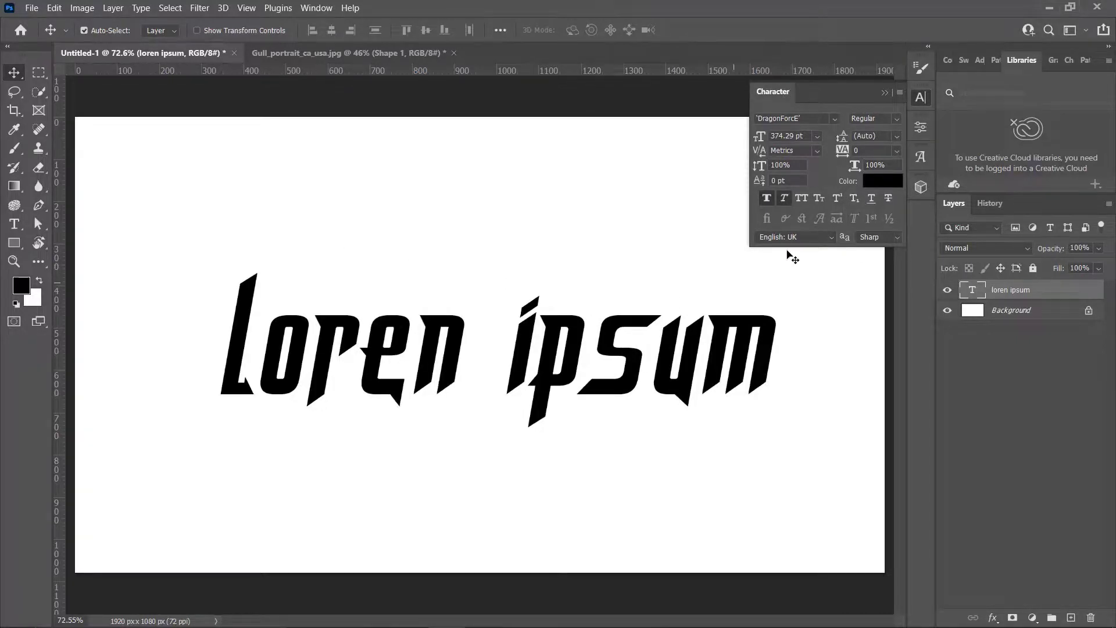
click(807, 200)
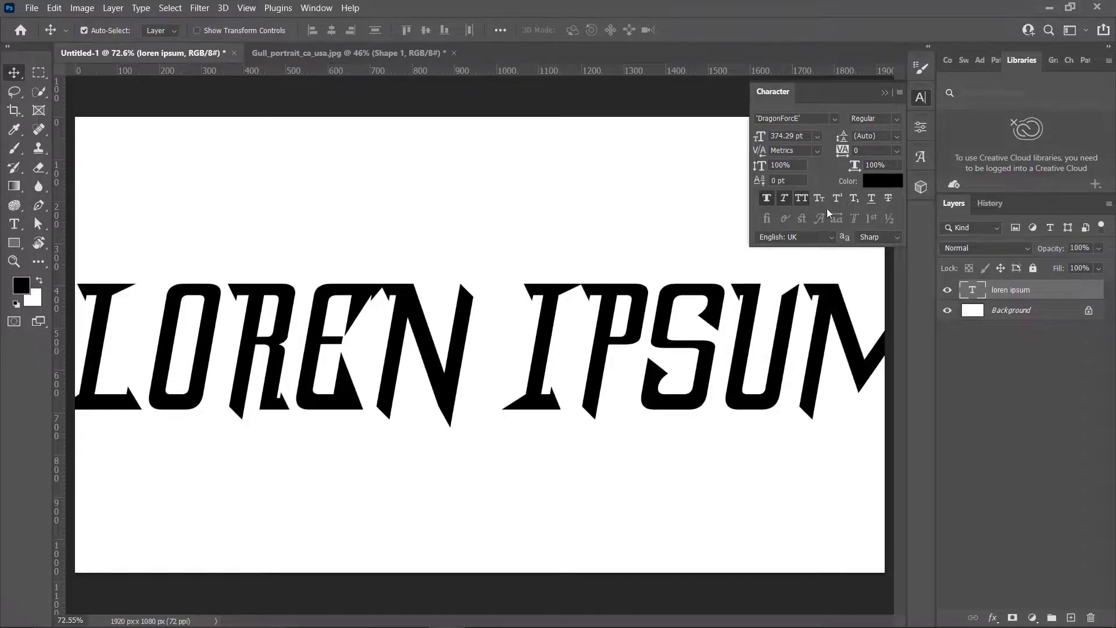
click(802, 198)
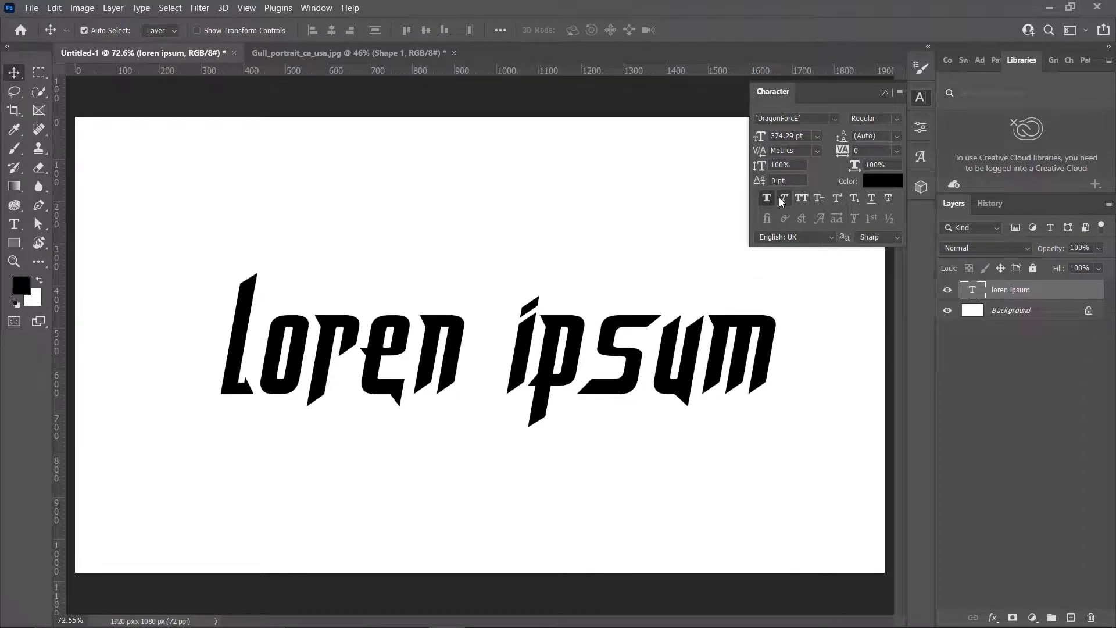
click(817, 198)
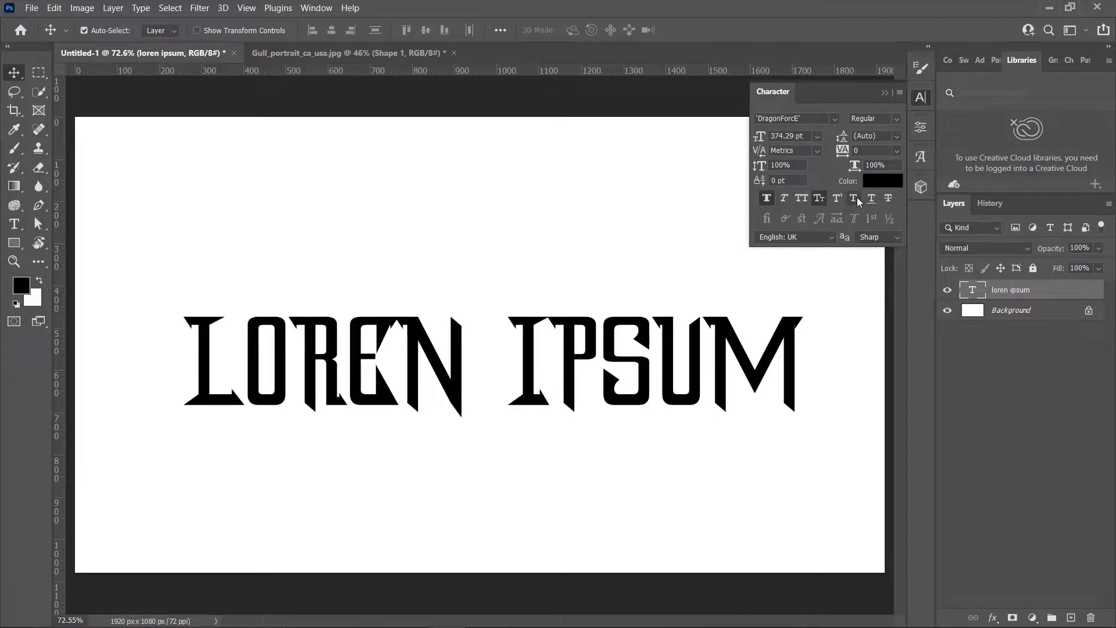
- Add, then remove, underline and strikethrough on the headline
click(877, 198)
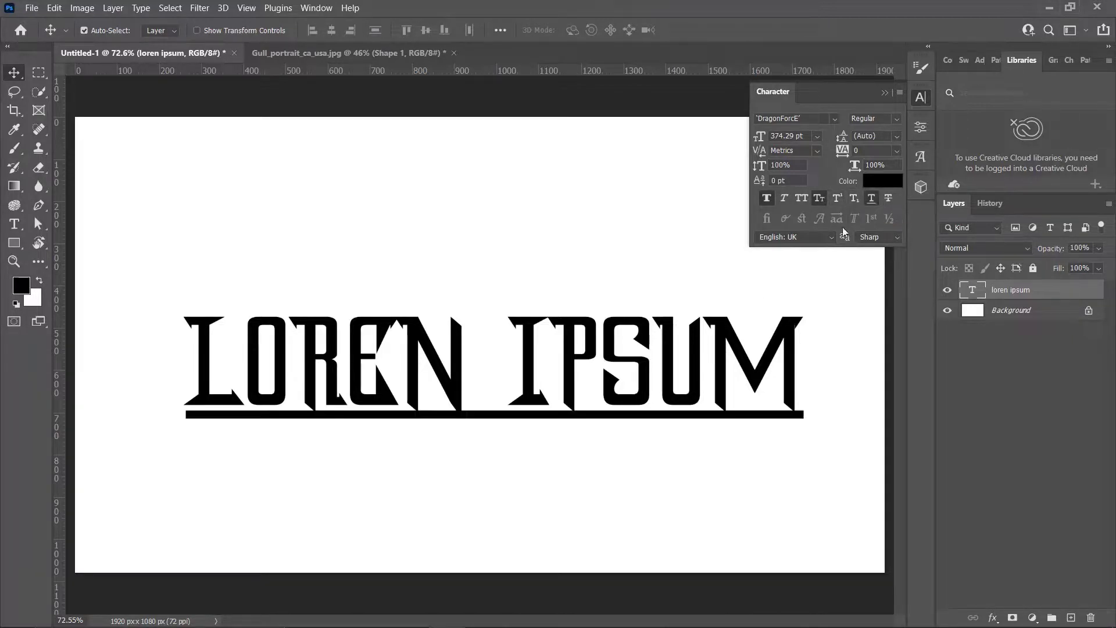
click(888, 197)
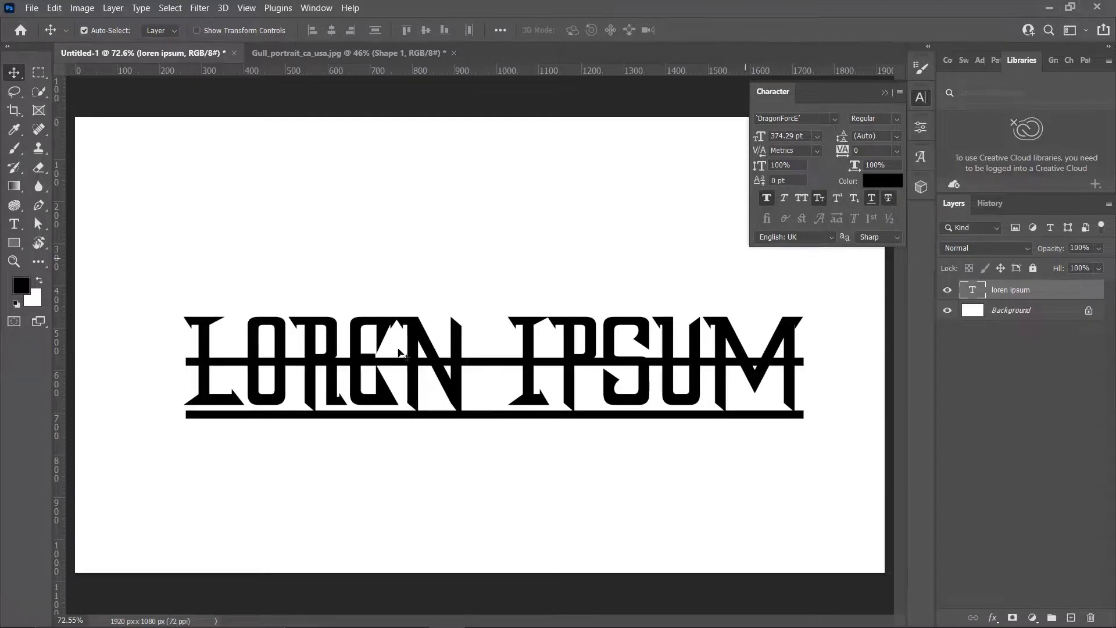
click(883, 199)
click(872, 198)
key(t)
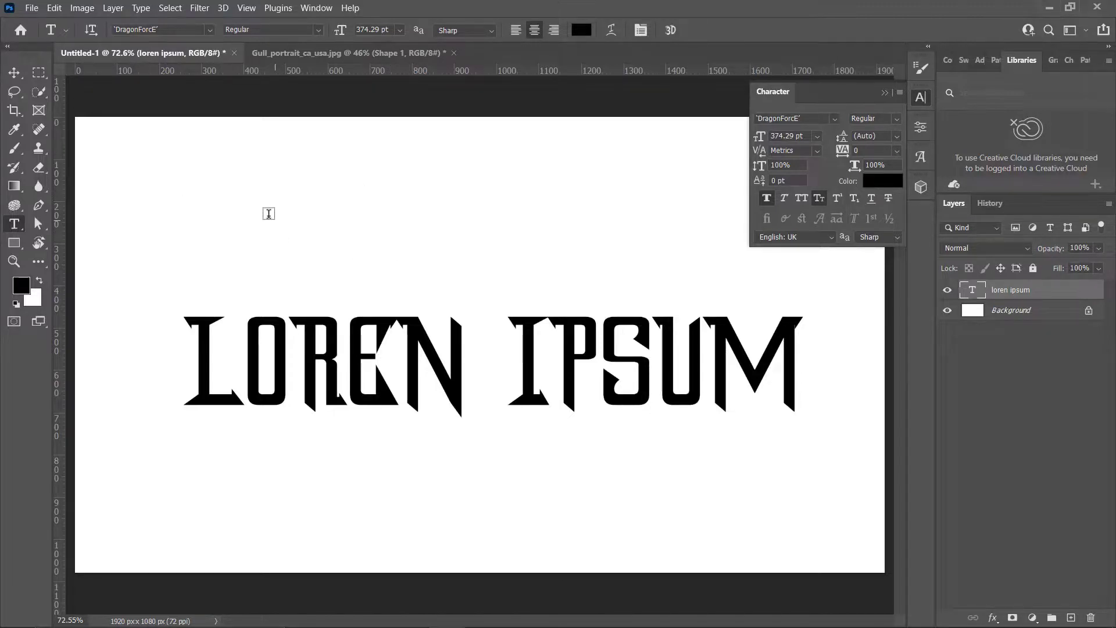
- Draw a paragraph box above the headline filled with 30 pt Lorem ipsum placeholder text
drag(163, 165, 515, 256)
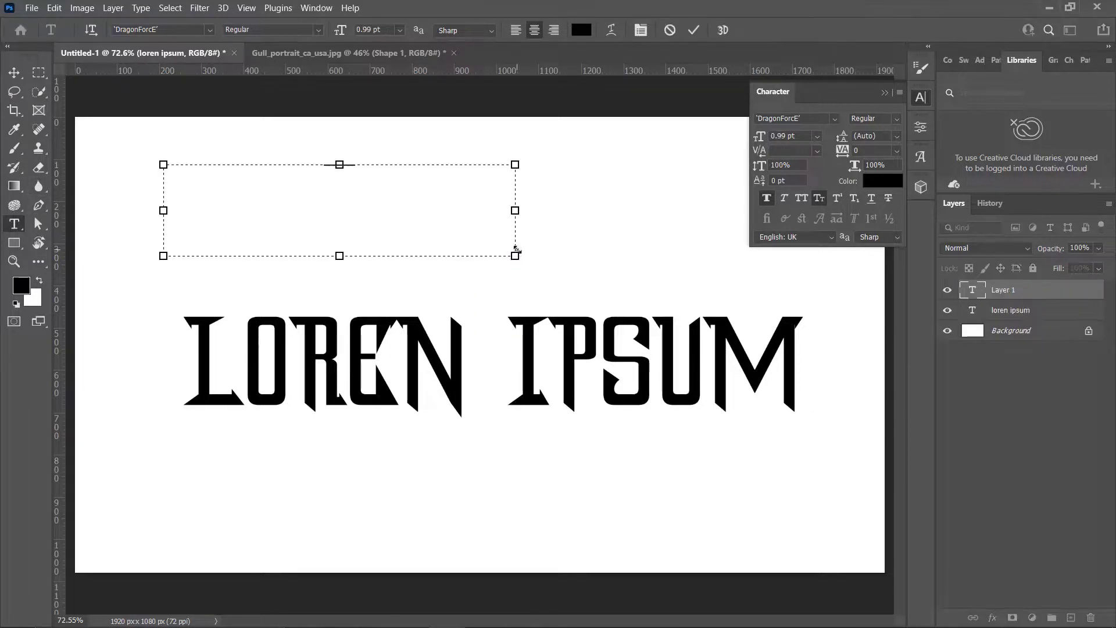
click(818, 141)
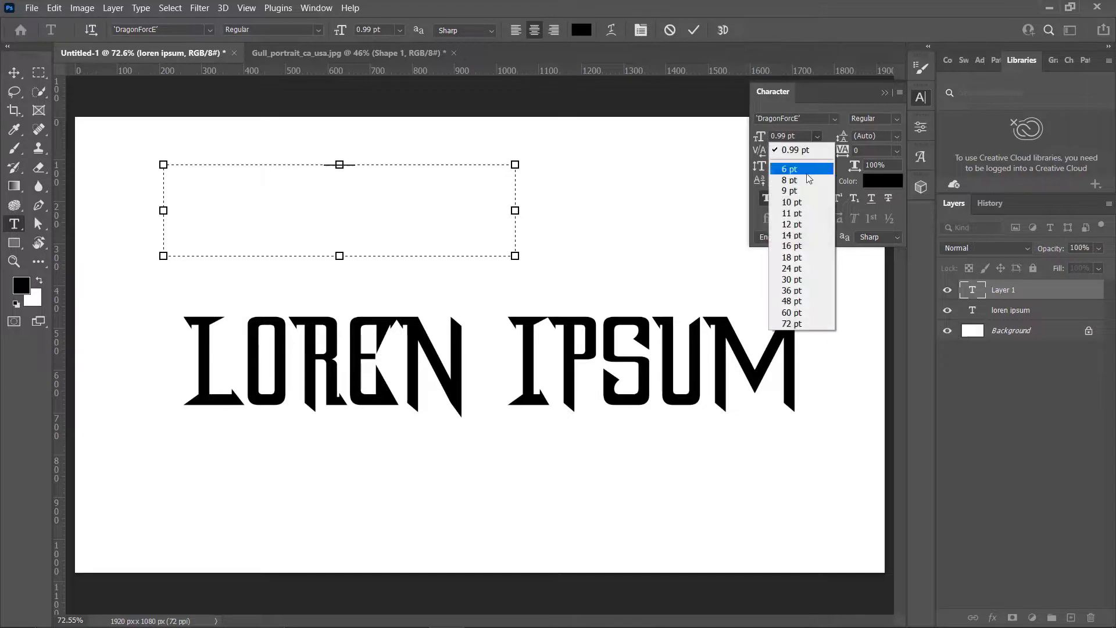
click(787, 276)
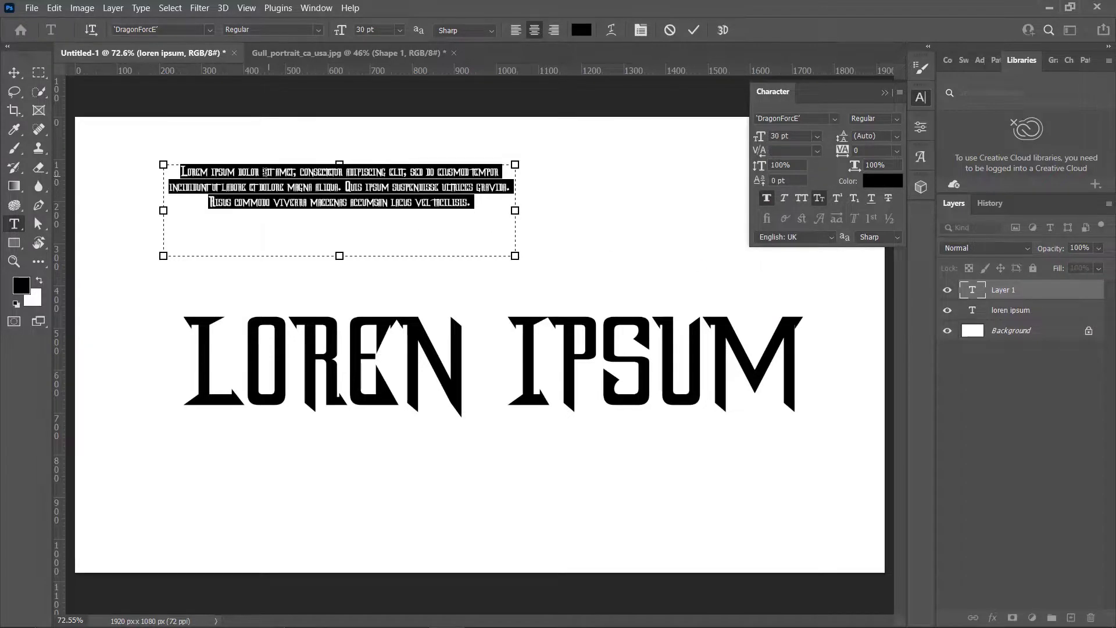
click(693, 29)
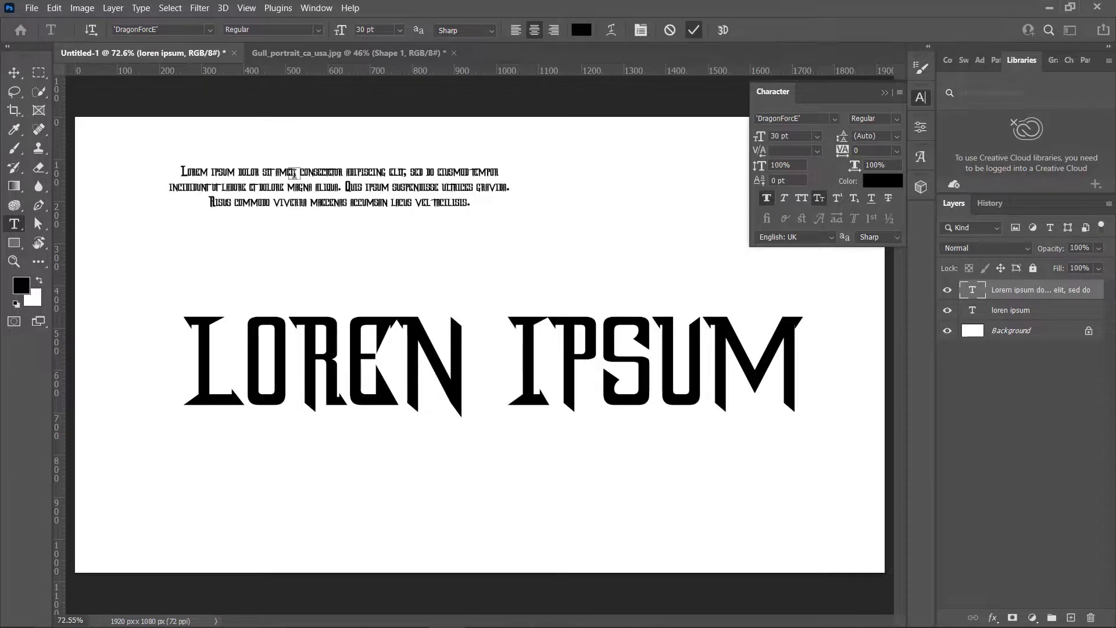
- Zoom to 100% and pan to bring the three-line DragonForcE paragraph into view
click(14, 73)
key(ctrl+1)
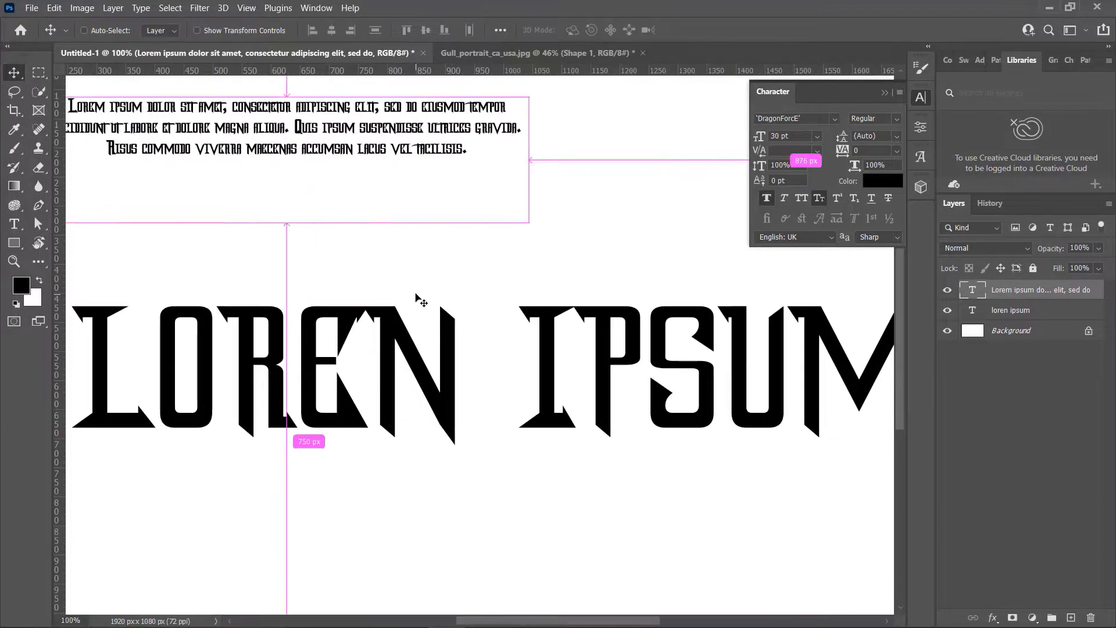
drag(334, 231, 440, 373)
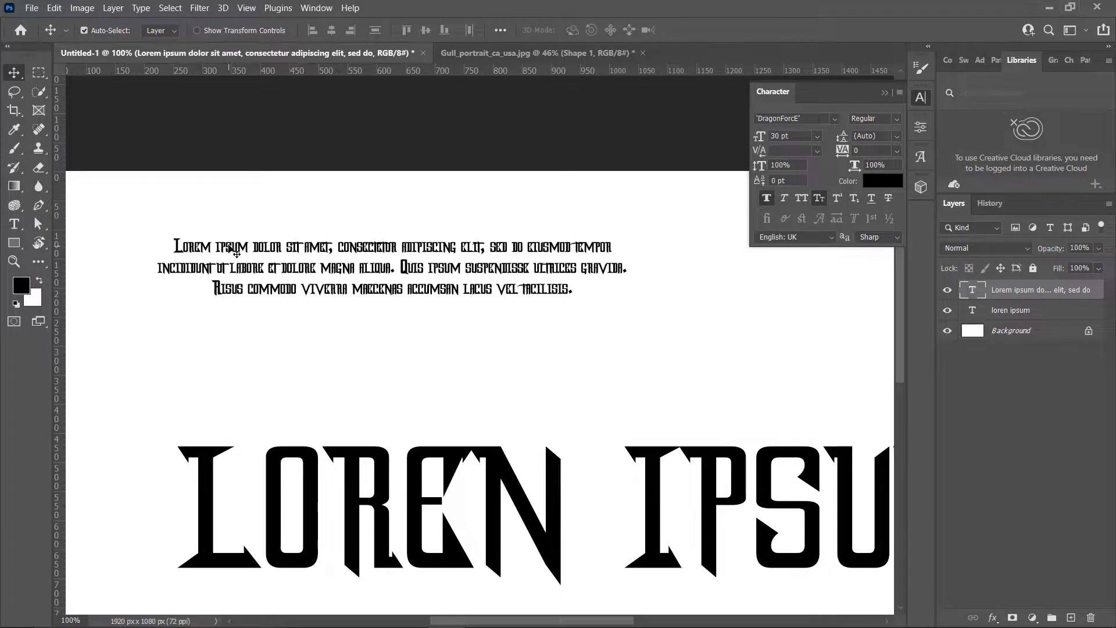
click(15, 224)
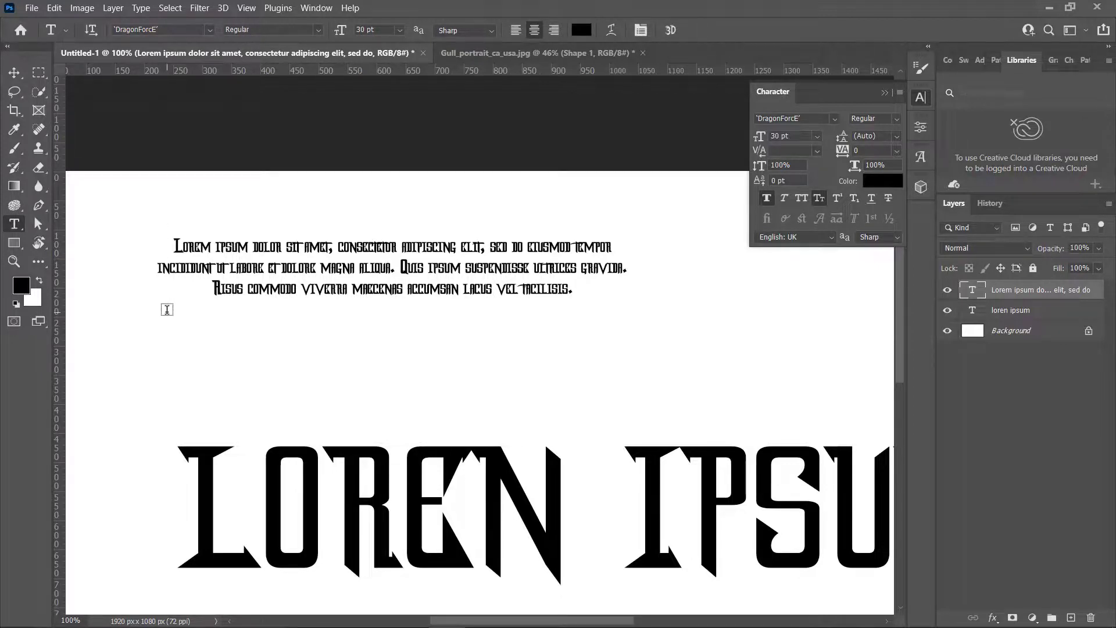
- Try left, right and centre alignment on the Lorem ipsum paragraph
click(516, 29)
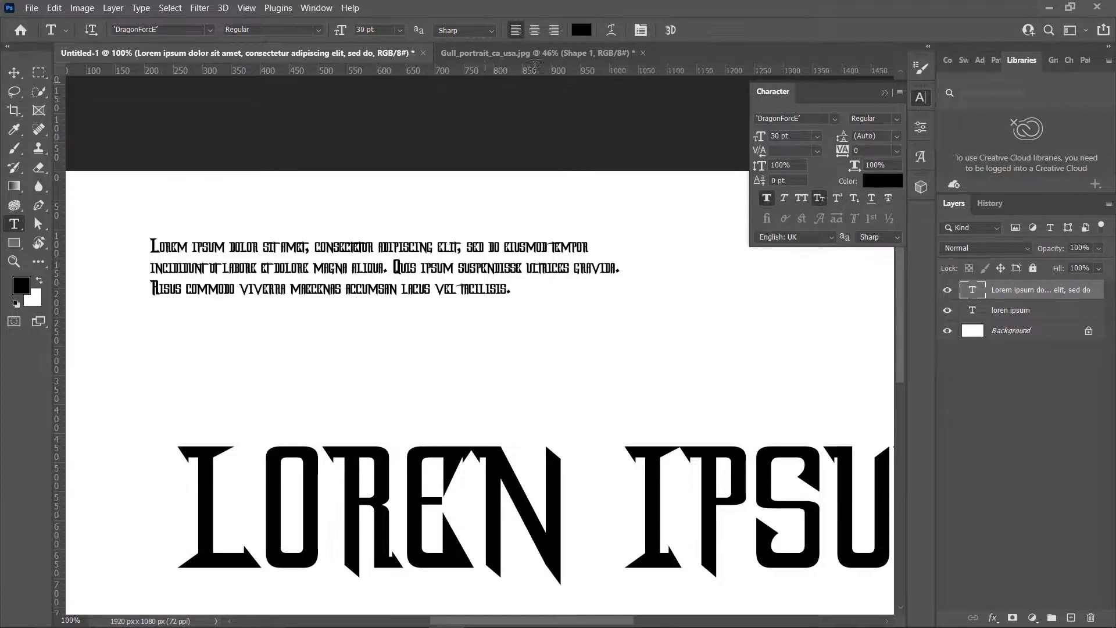
click(555, 29)
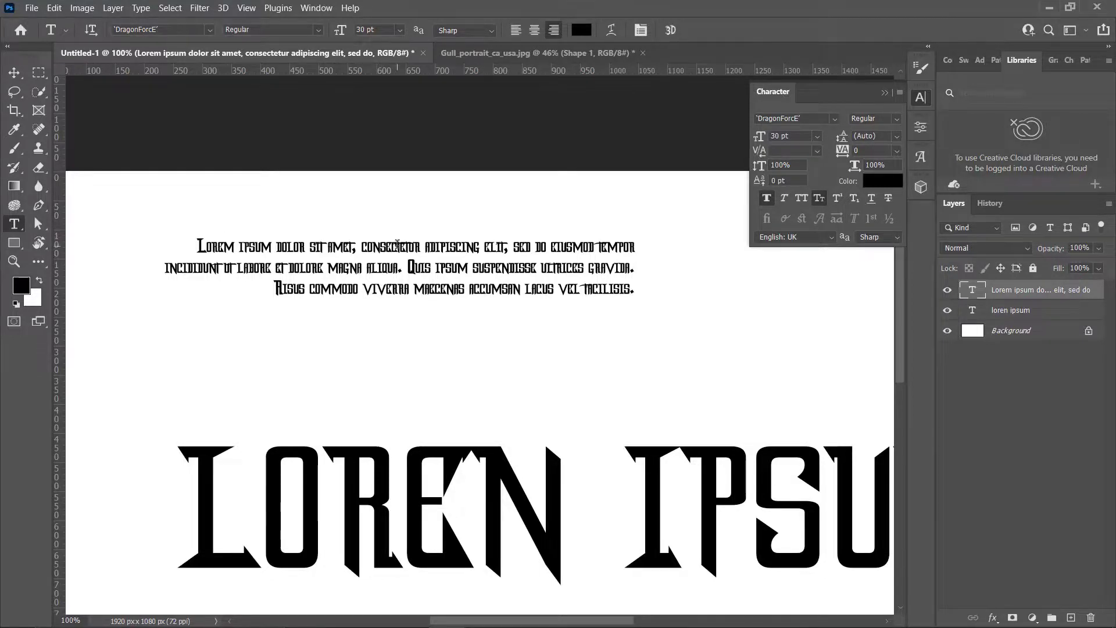
click(535, 30)
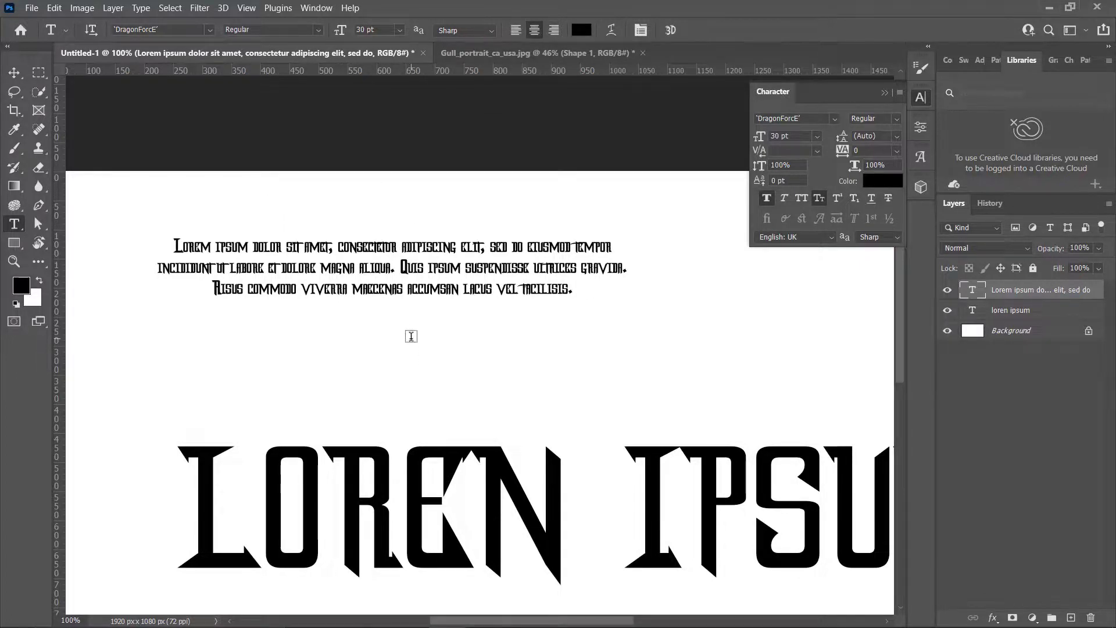
- Fit the whole canvas in view, collapse the Character panel, and reposition a layer
key(ctrl+0)
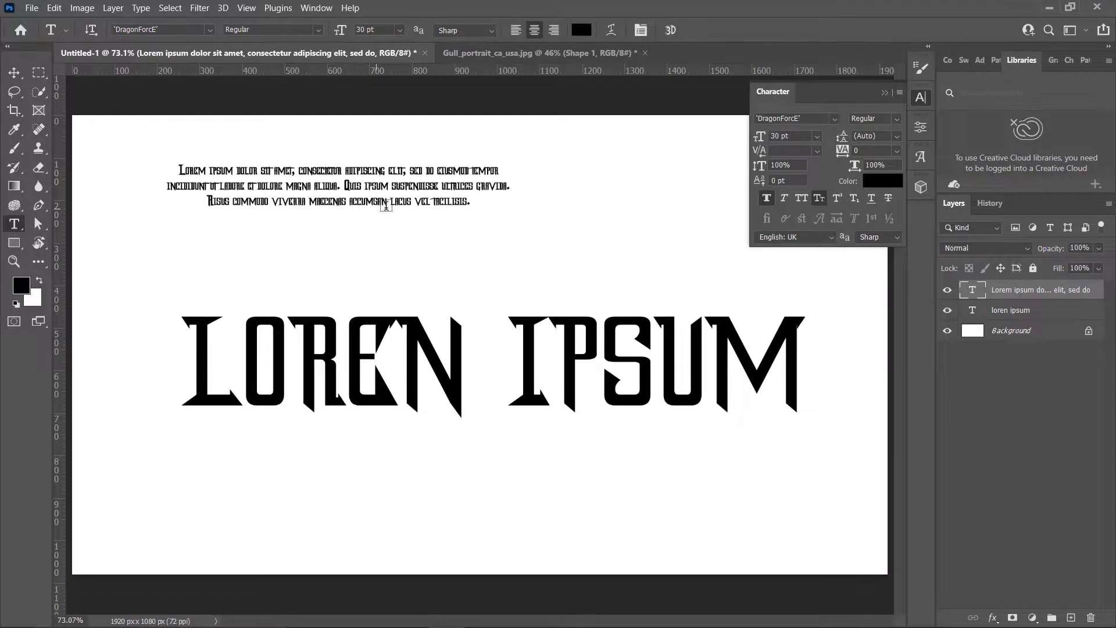
click(884, 93)
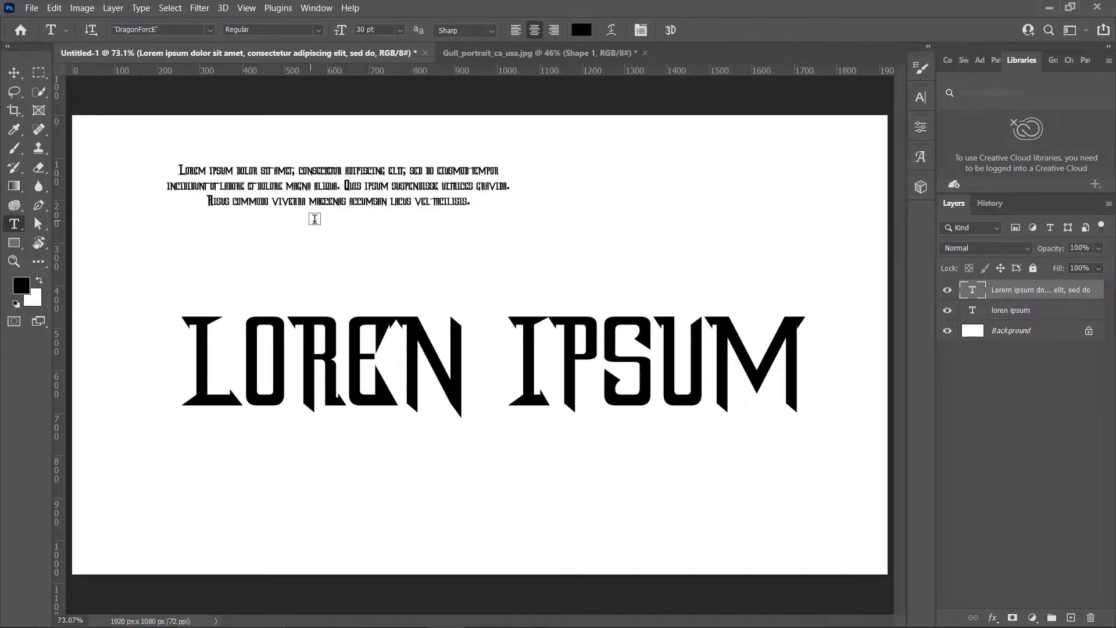
click(14, 72)
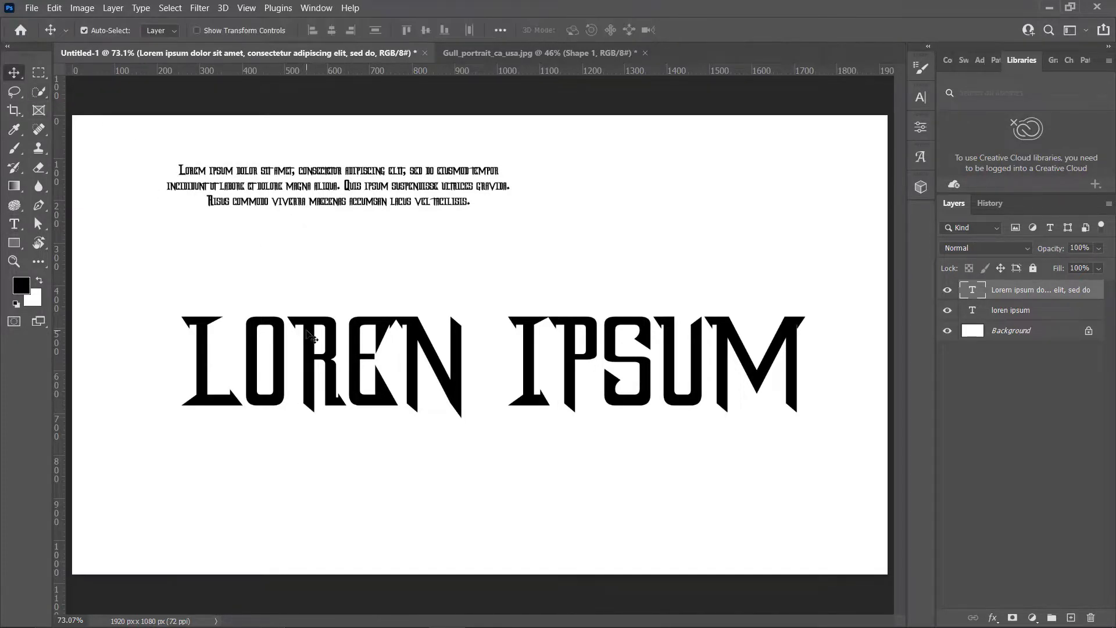
drag(307, 334, 202, 426)
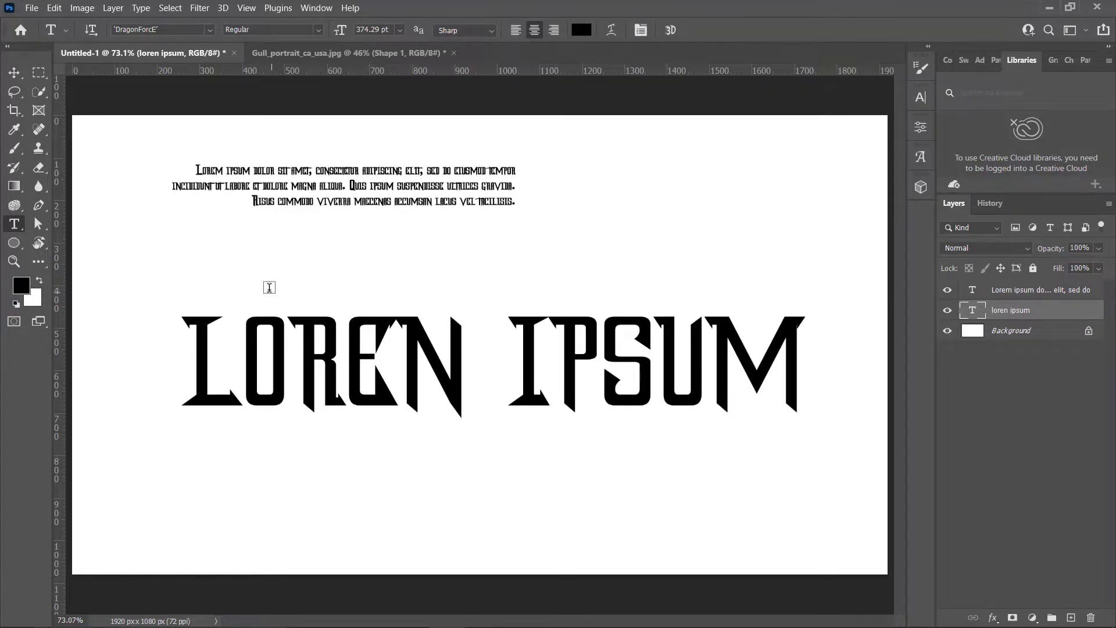
- Draw a circle with the Ellipse tool to the right of the paragraph
right_click(14, 243)
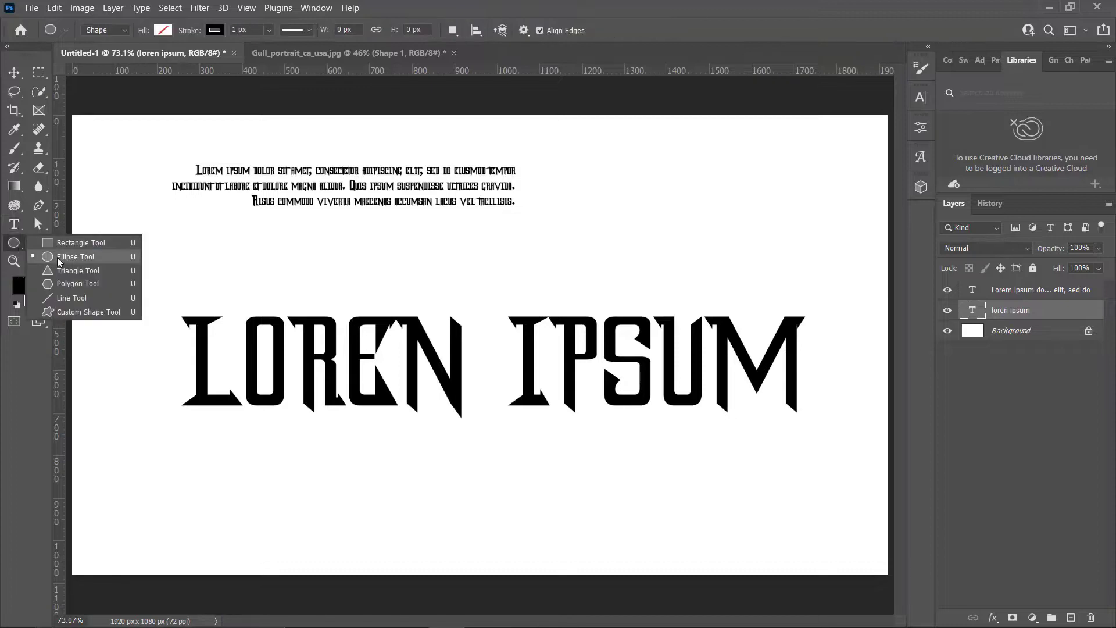
click(58, 261)
mouse_move(635, 181)
mouse_down()
mouse_move(707, 250)
mouse_move(686, 233)
mouse_up()
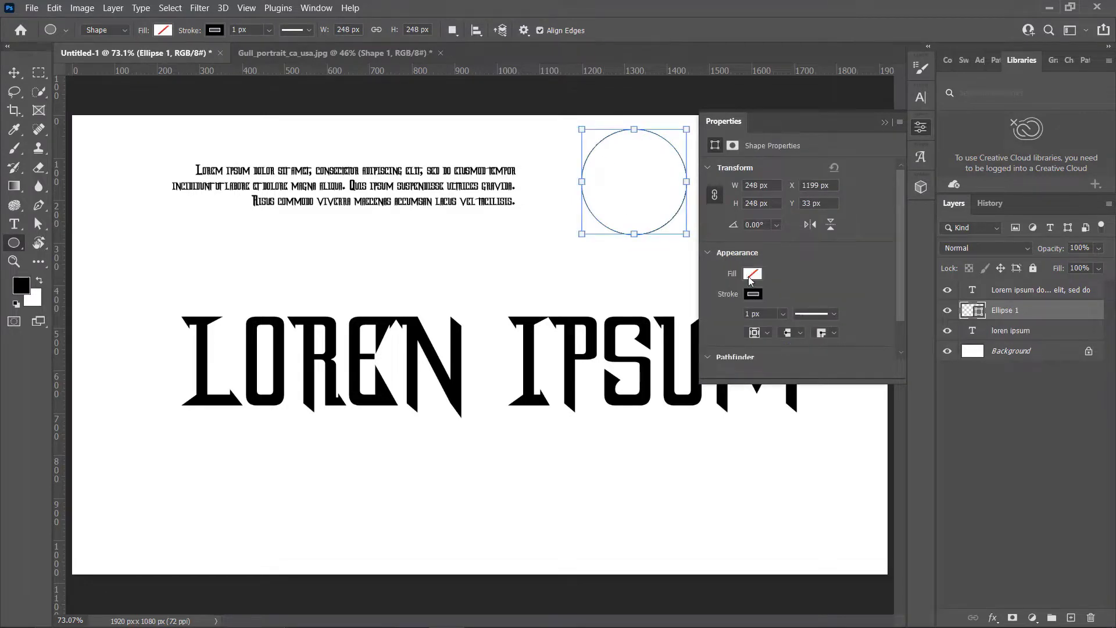
- Set the circle's stroke to None and its fill to red
click(749, 278)
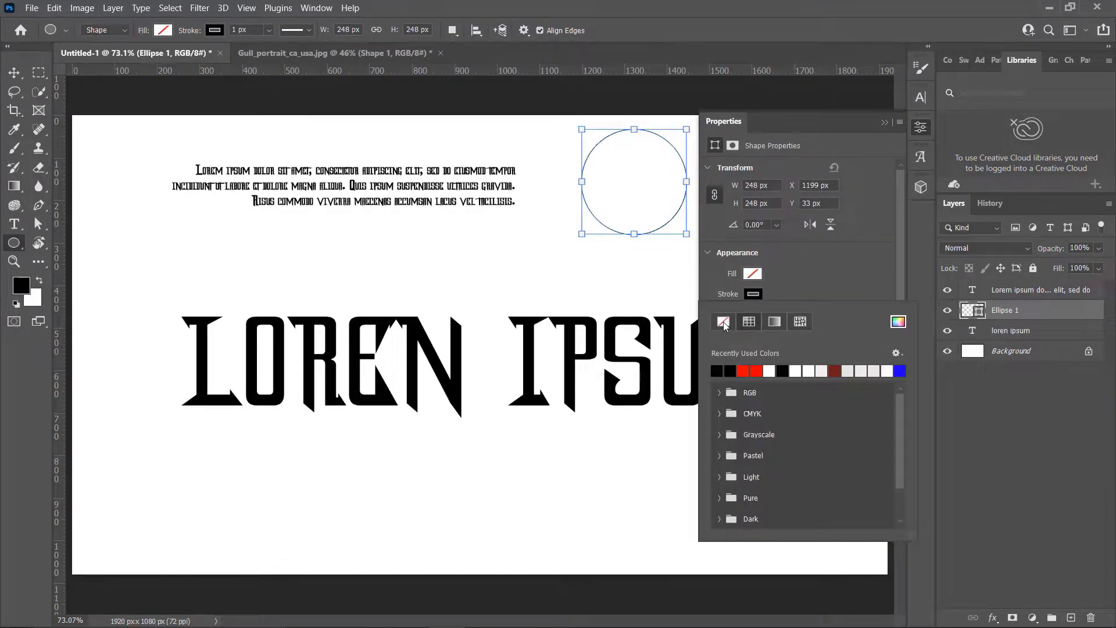
click(724, 323)
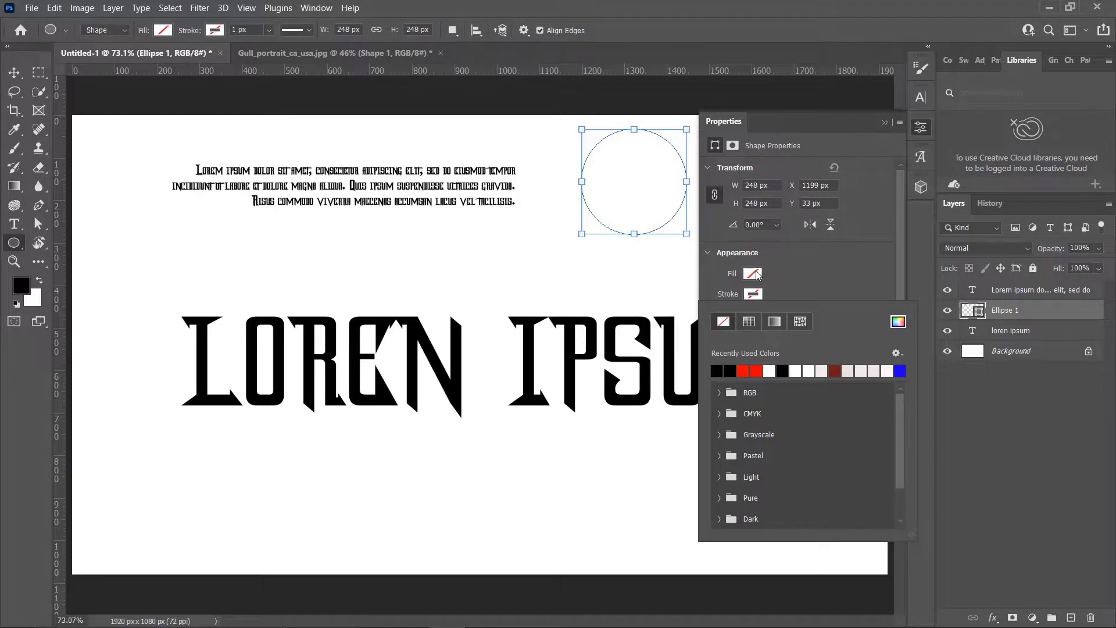
click(754, 274)
click(757, 275)
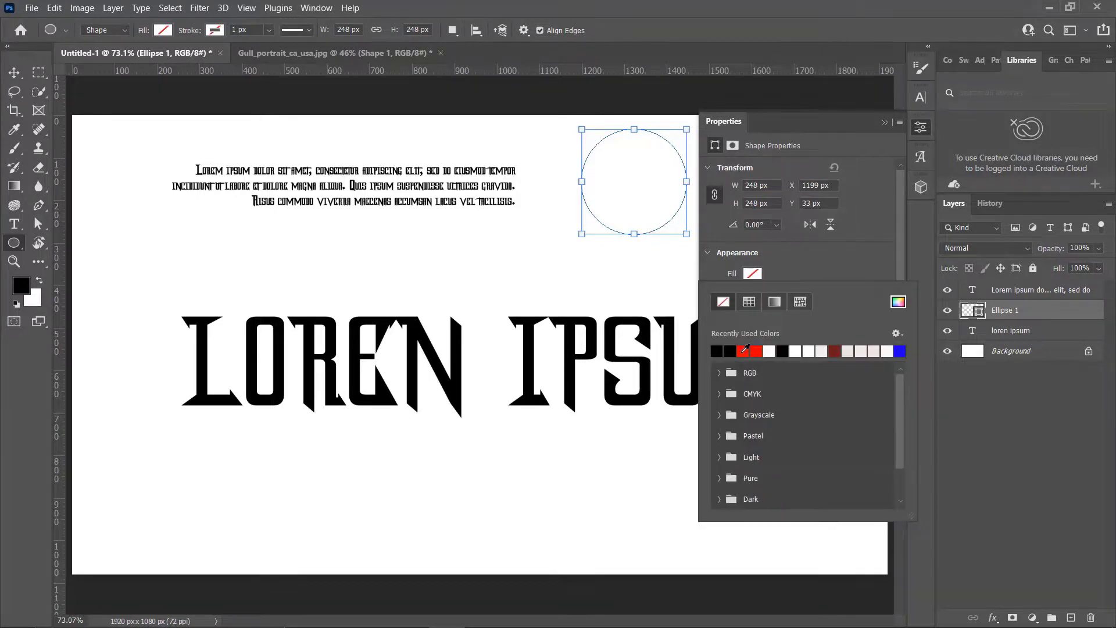
click(744, 350)
click(884, 123)
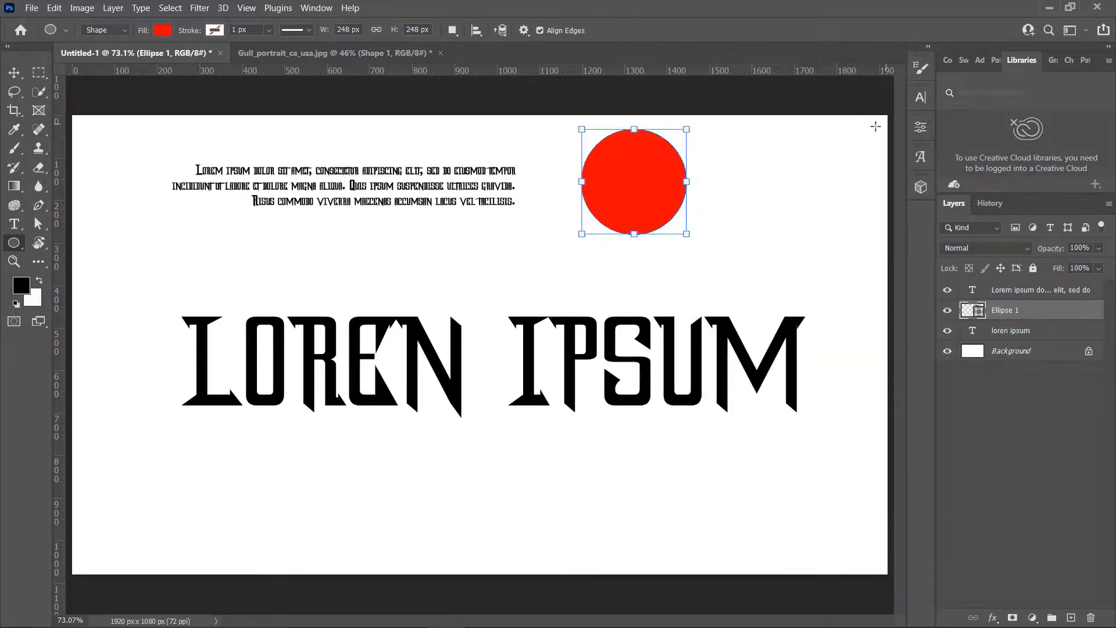
click(14, 224)
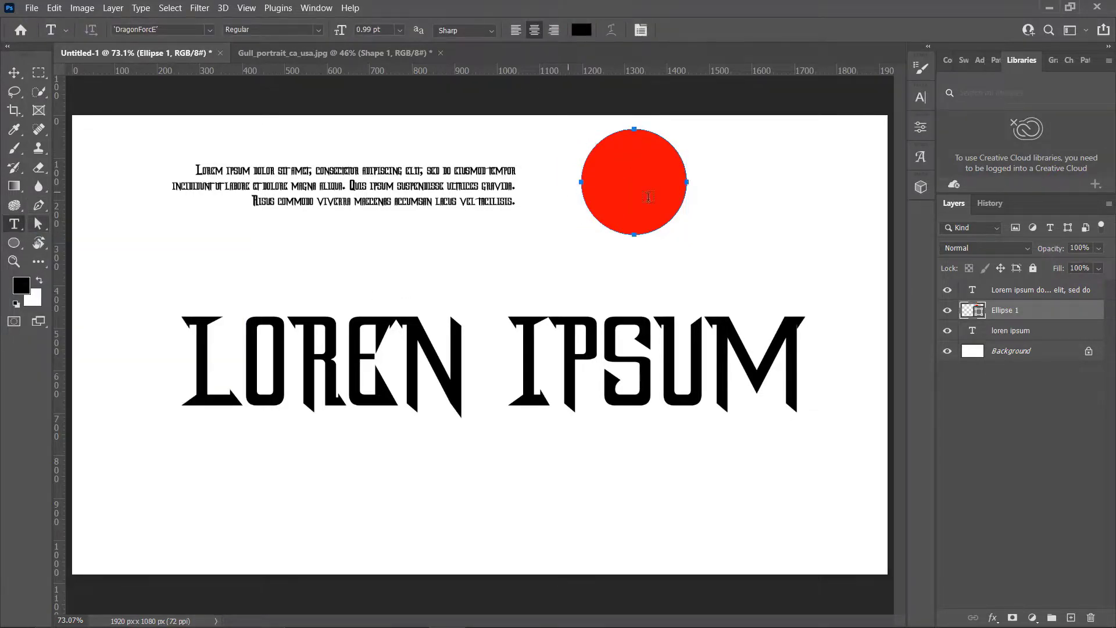
- Fill the red circle with Lorem ipsum area text at 24 pt and commit it
click(629, 172)
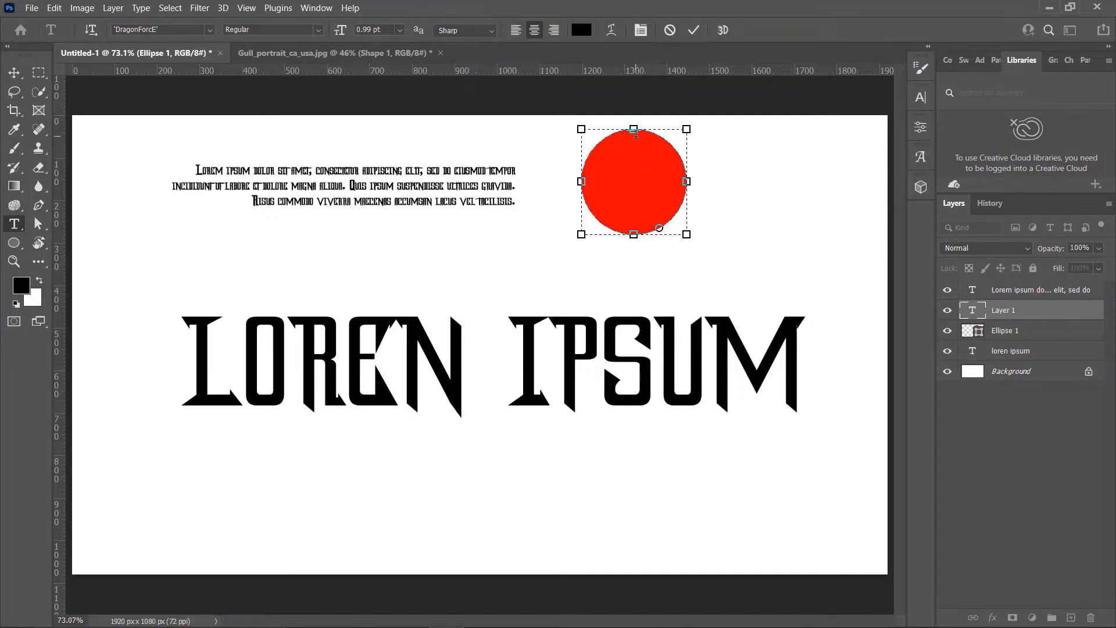
click(920, 128)
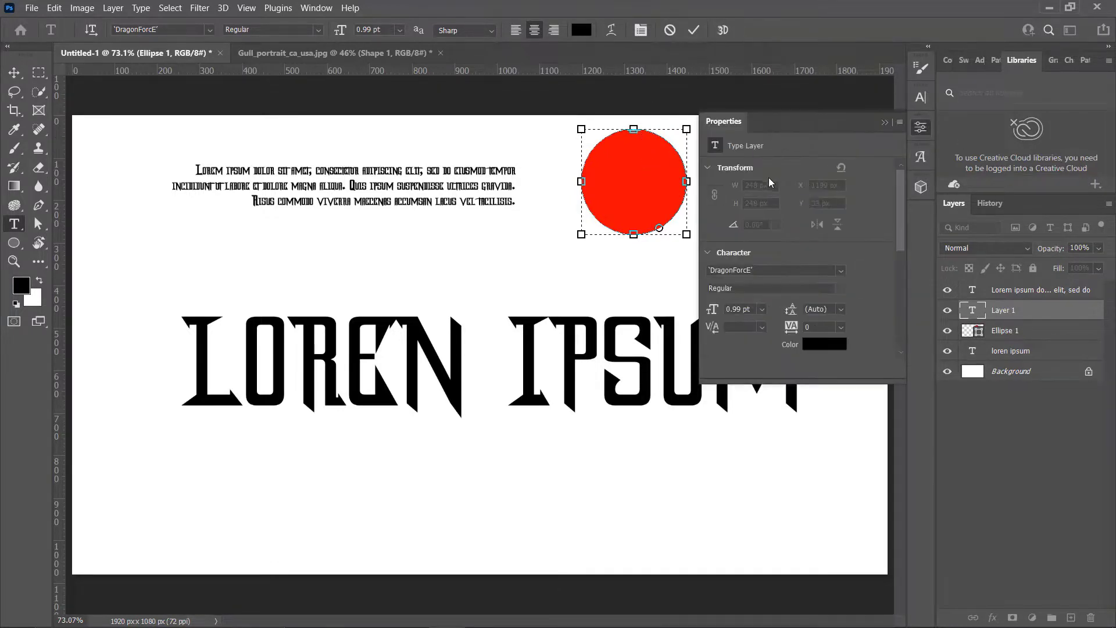
click(918, 106)
click(816, 137)
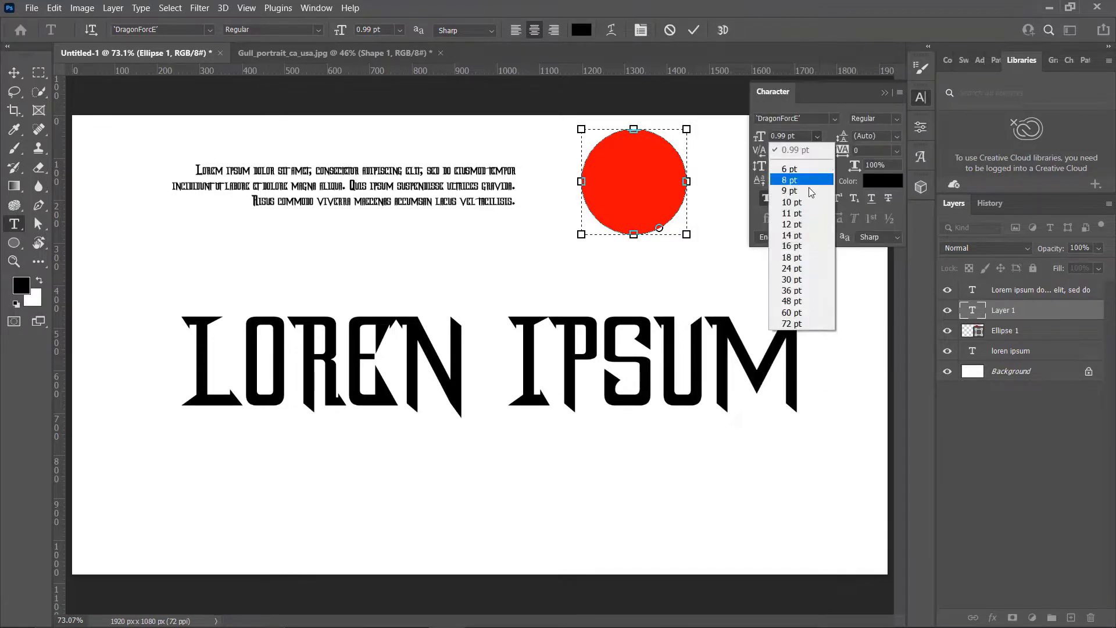
click(791, 279)
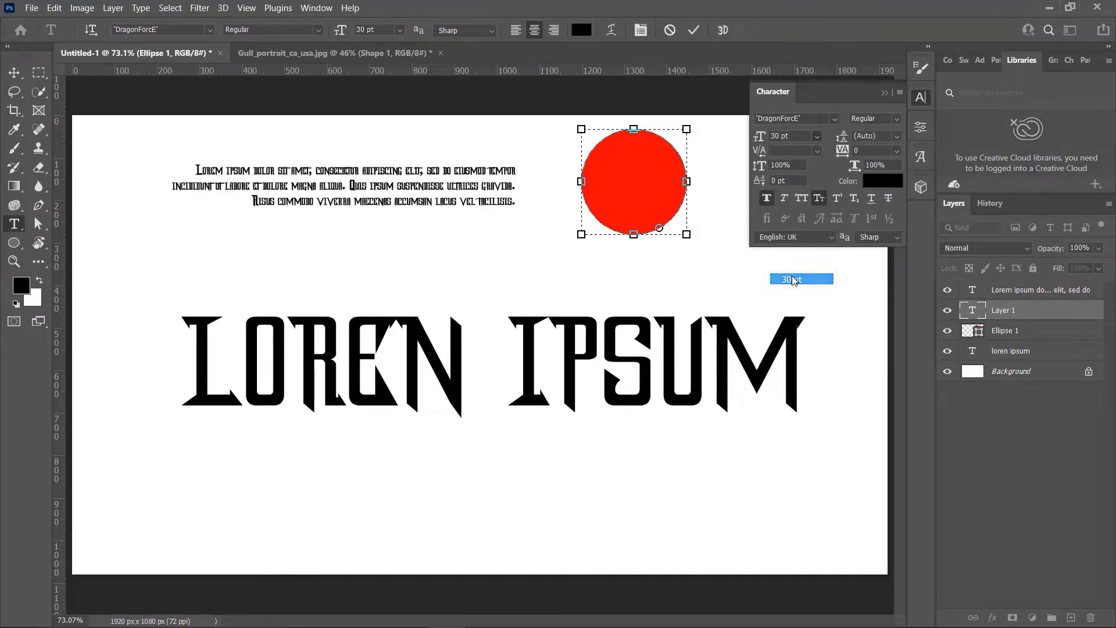
click(817, 136)
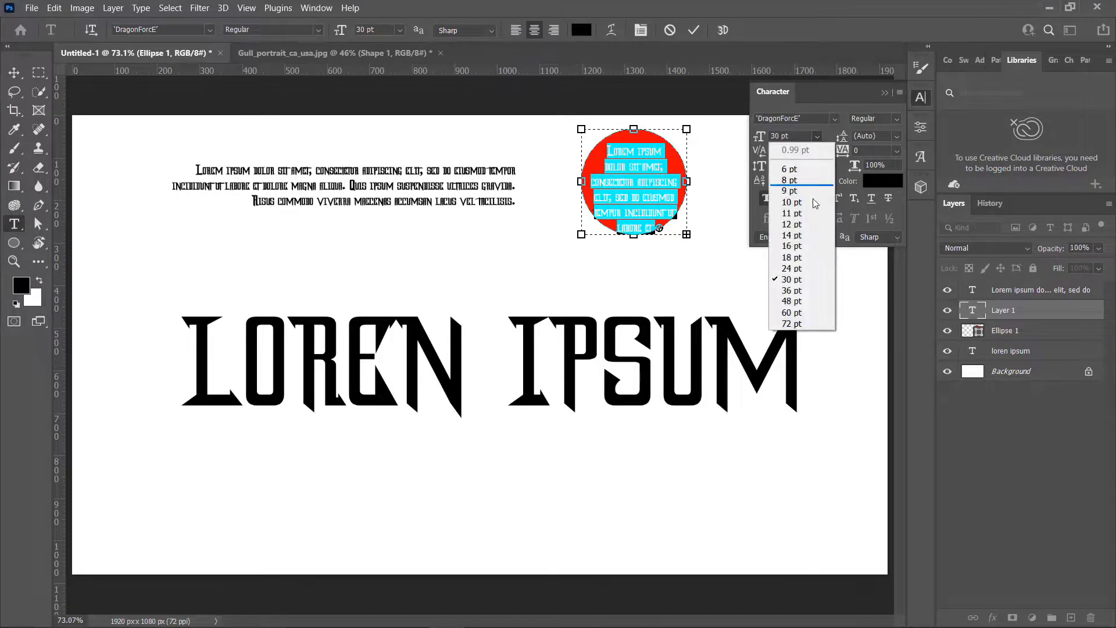
click(791, 266)
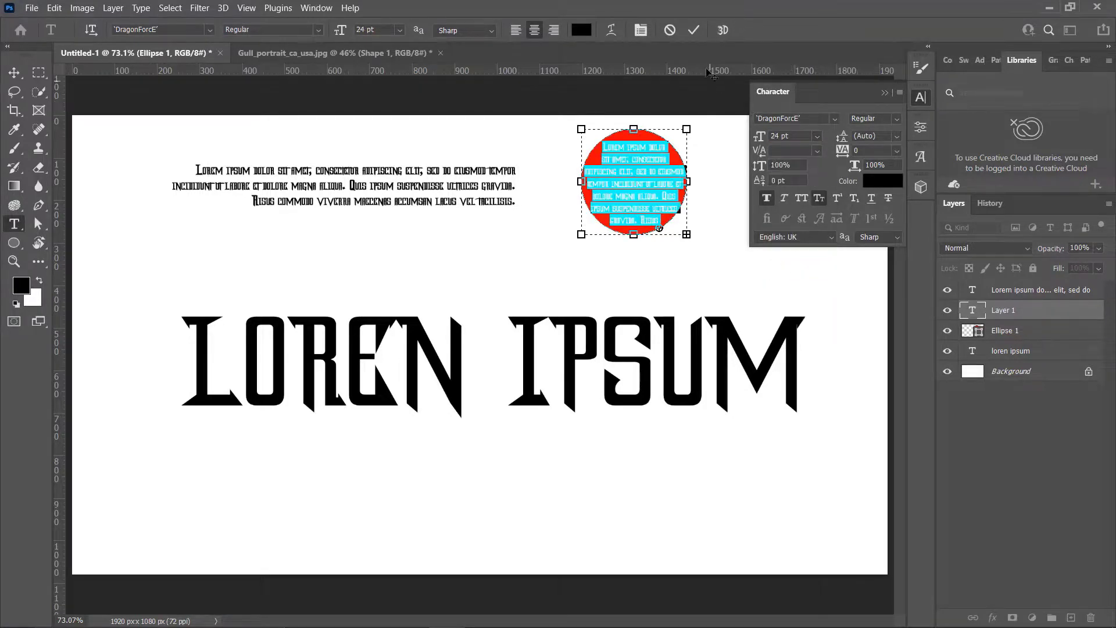
click(693, 31)
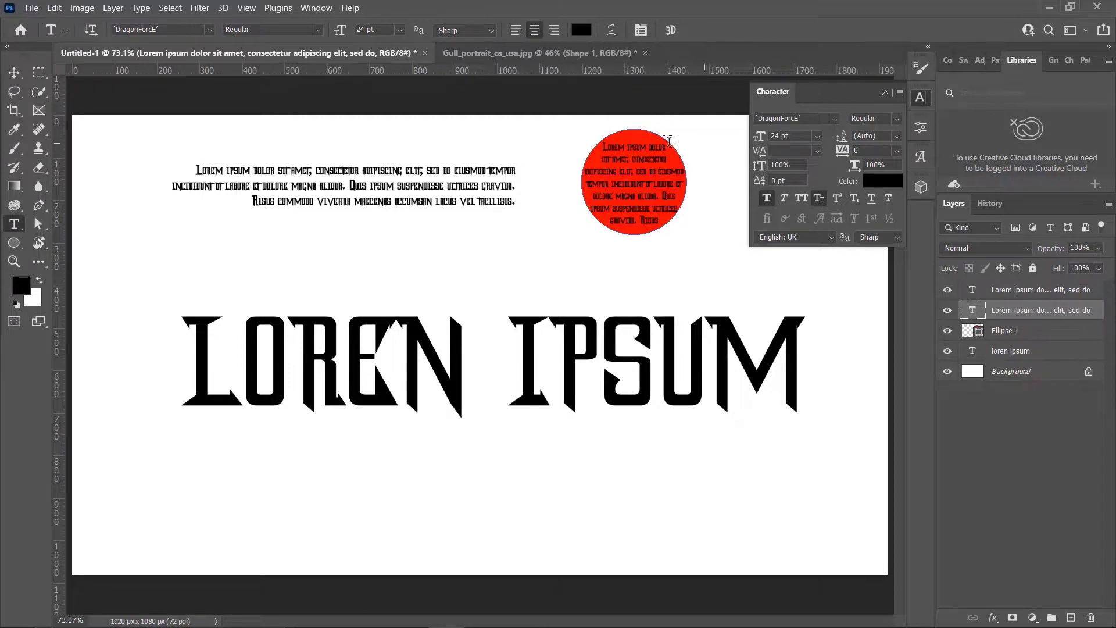
click(884, 93)
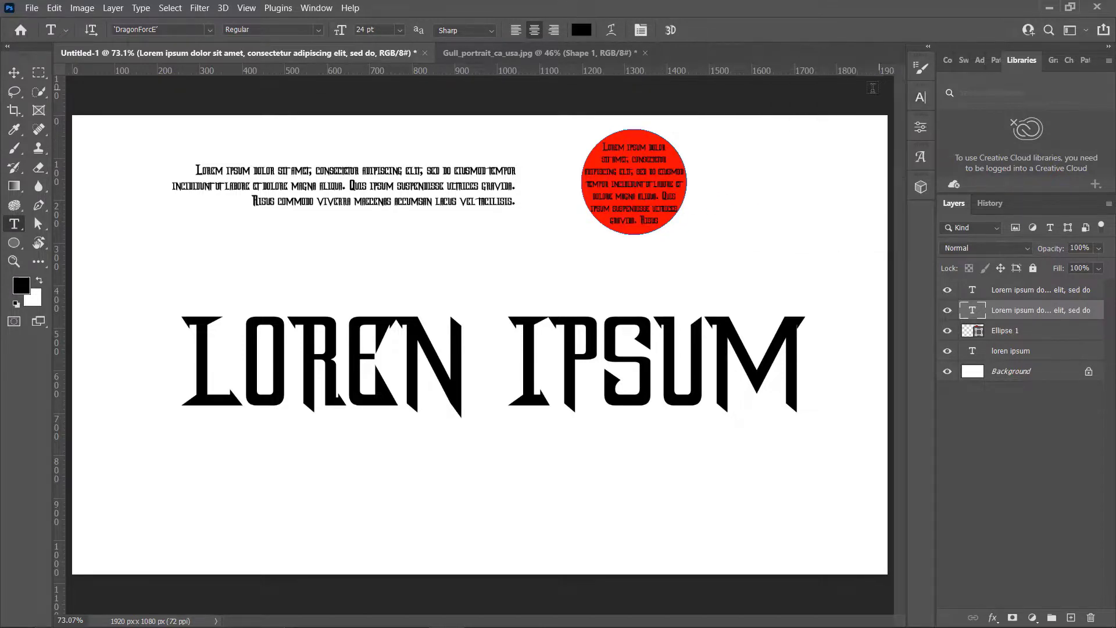
- Draw a wavy open path below the paragraph using the Pen tool in Path mode
click(41, 207)
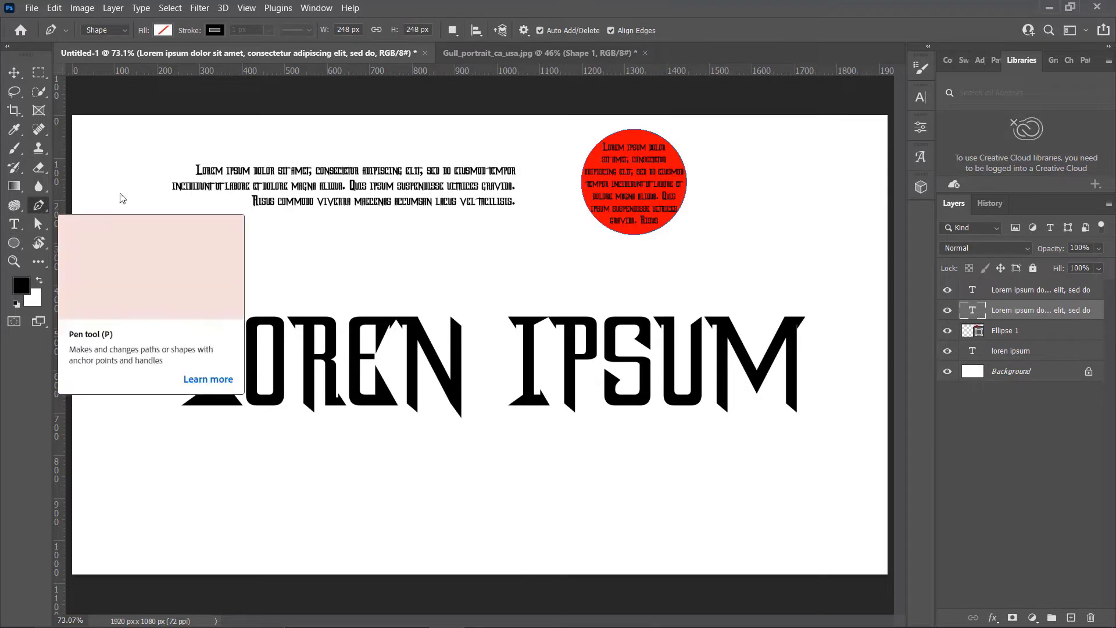
click(105, 30)
click(100, 54)
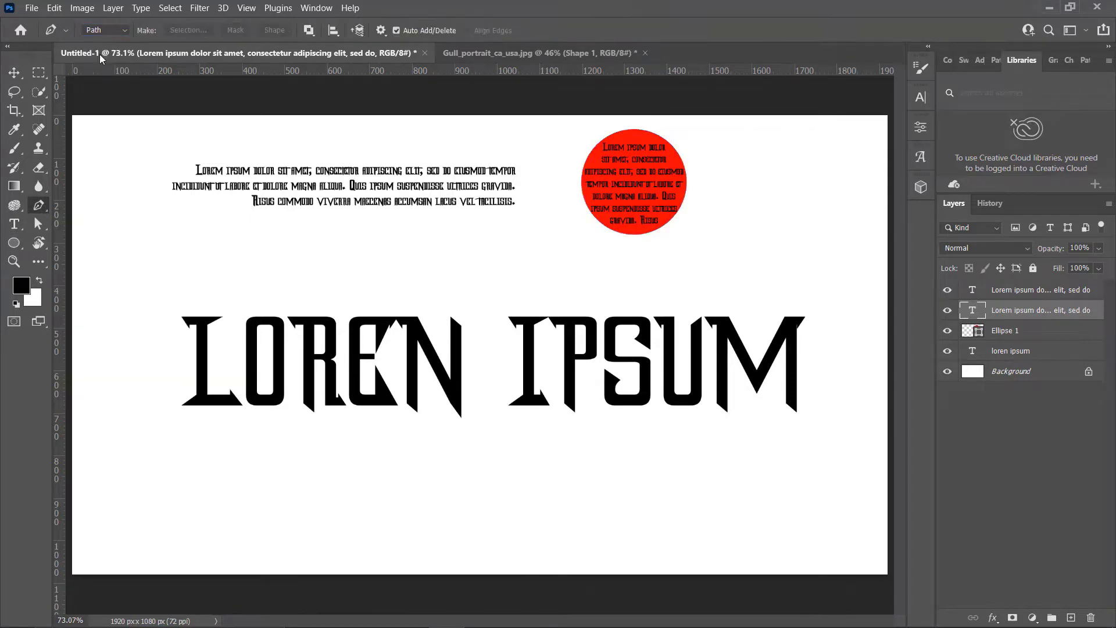
drag(446, 251, 561, 297)
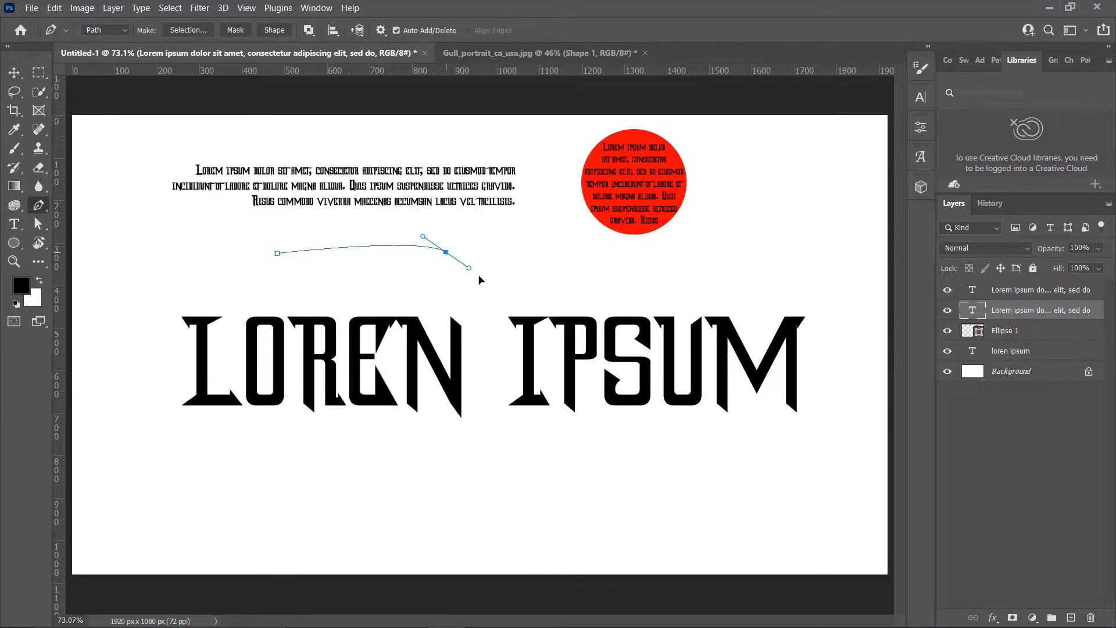
click(652, 256)
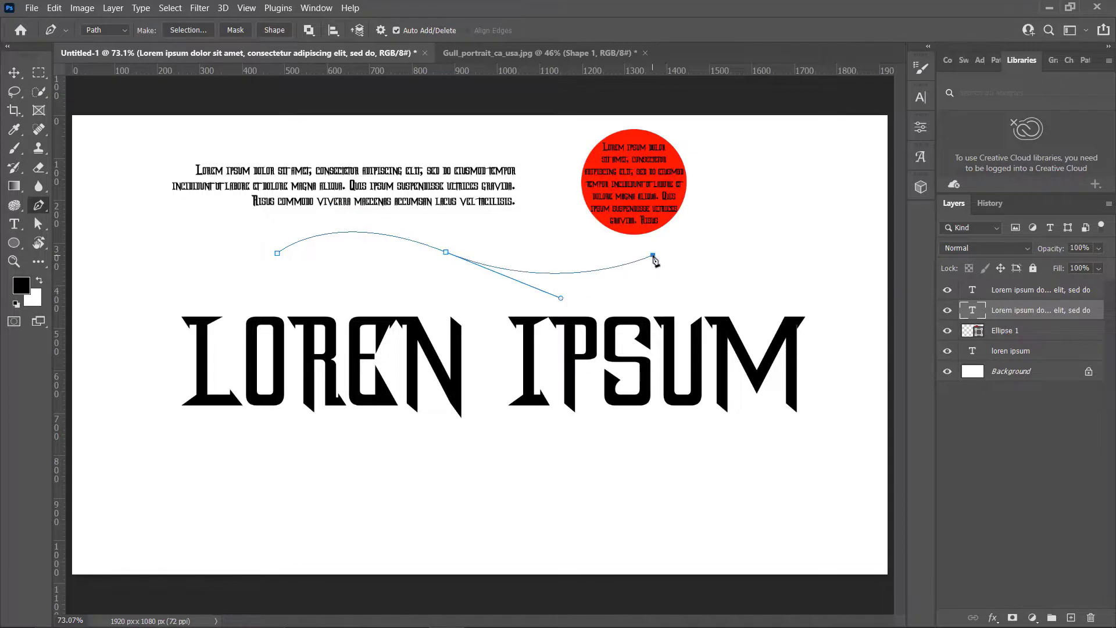
key(Escape)
- Add a new layer and run Lorem ipsum text along the curved path
click(1071, 617)
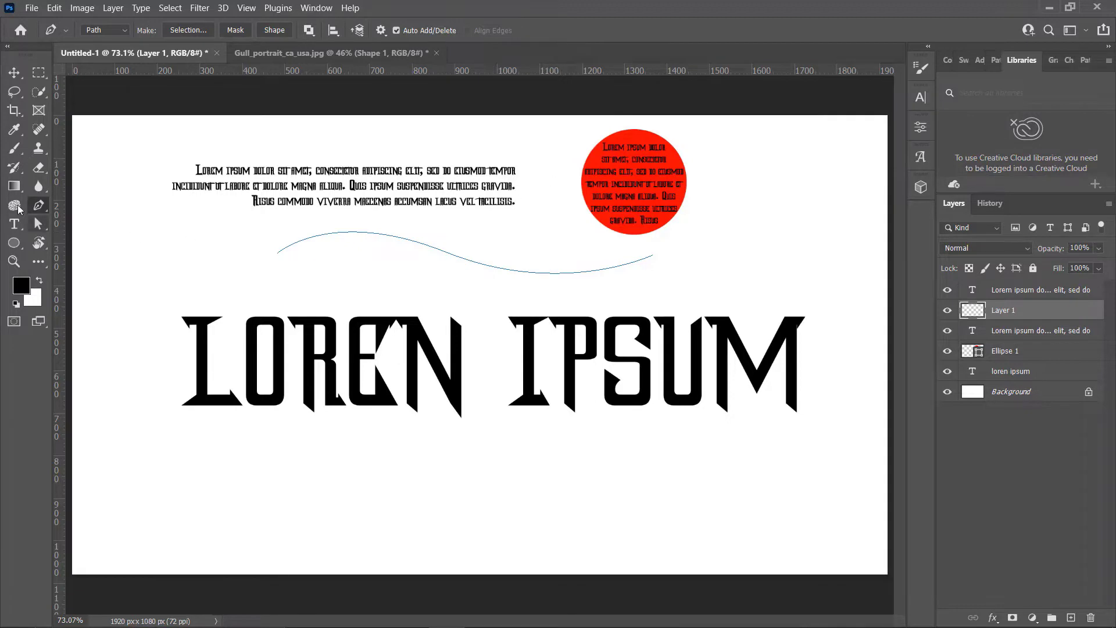
click(14, 224)
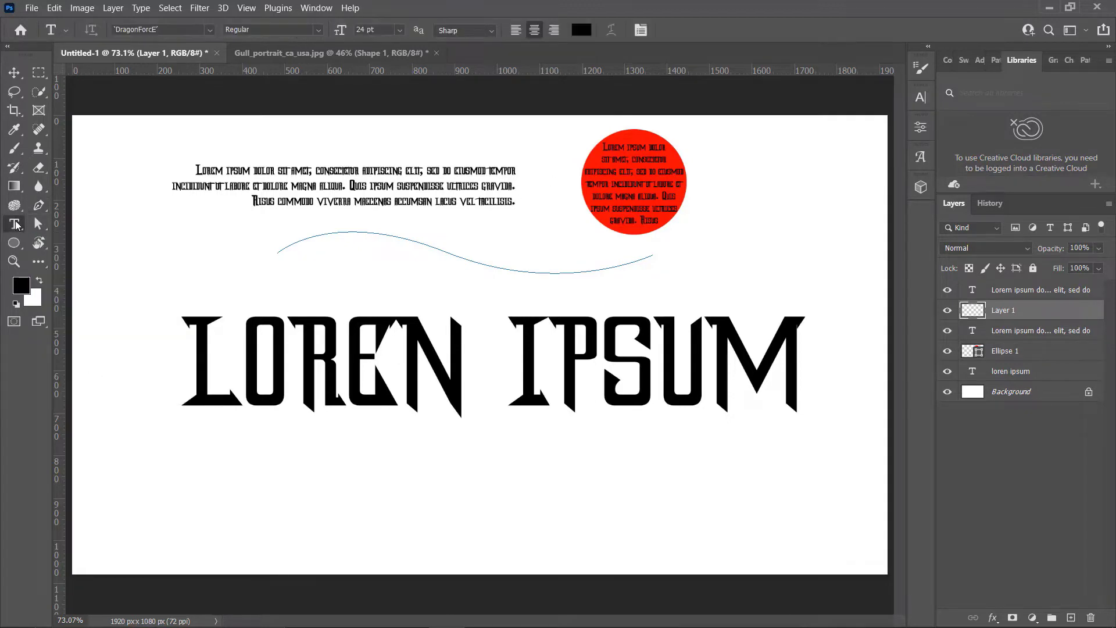
click(324, 233)
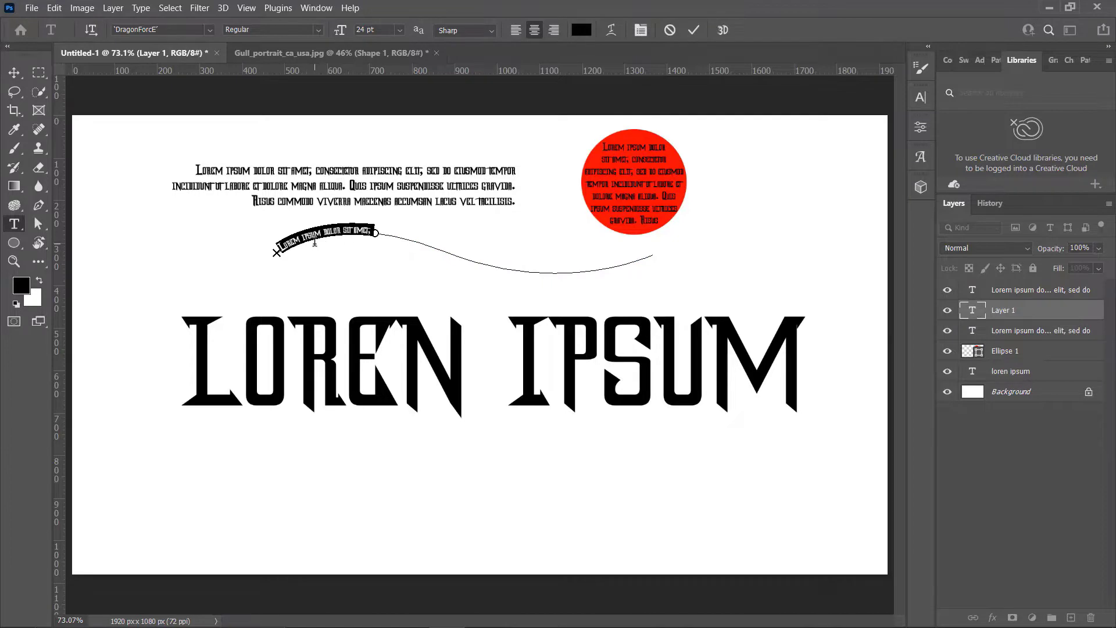
click(692, 30)
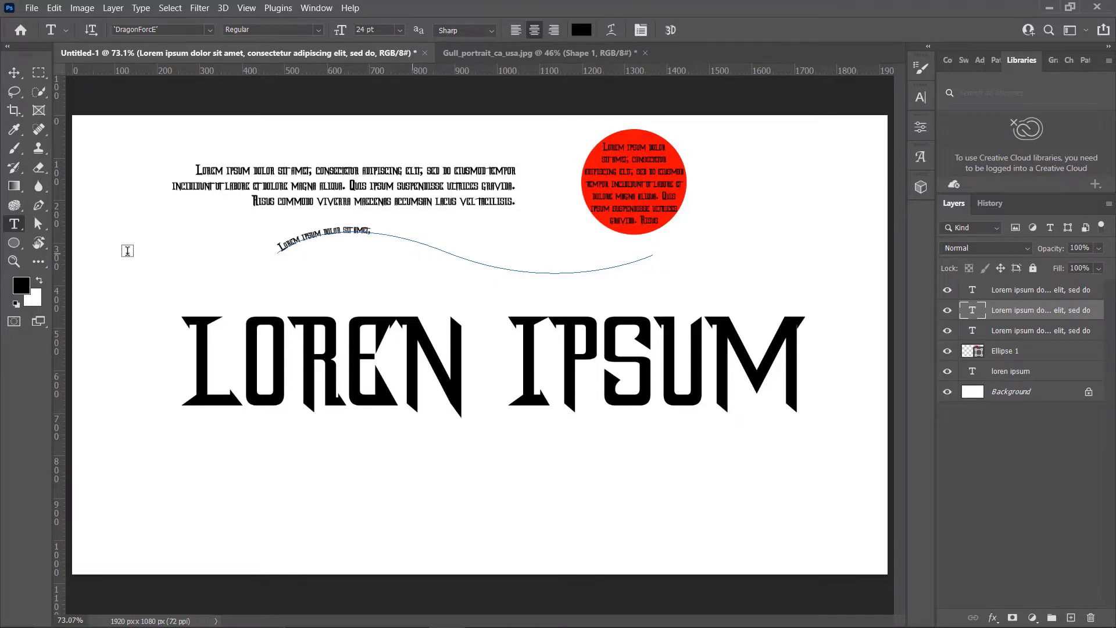
right_click(19, 228)
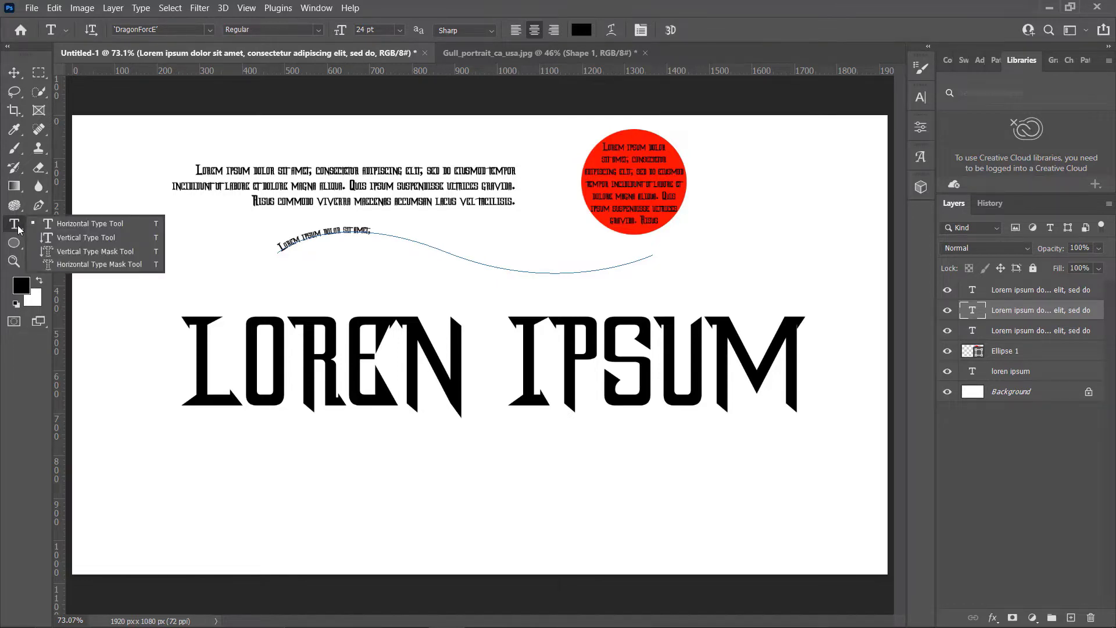
- Add vertical text 'Lorem ipsum' near the left edge of the canvas
click(90, 225)
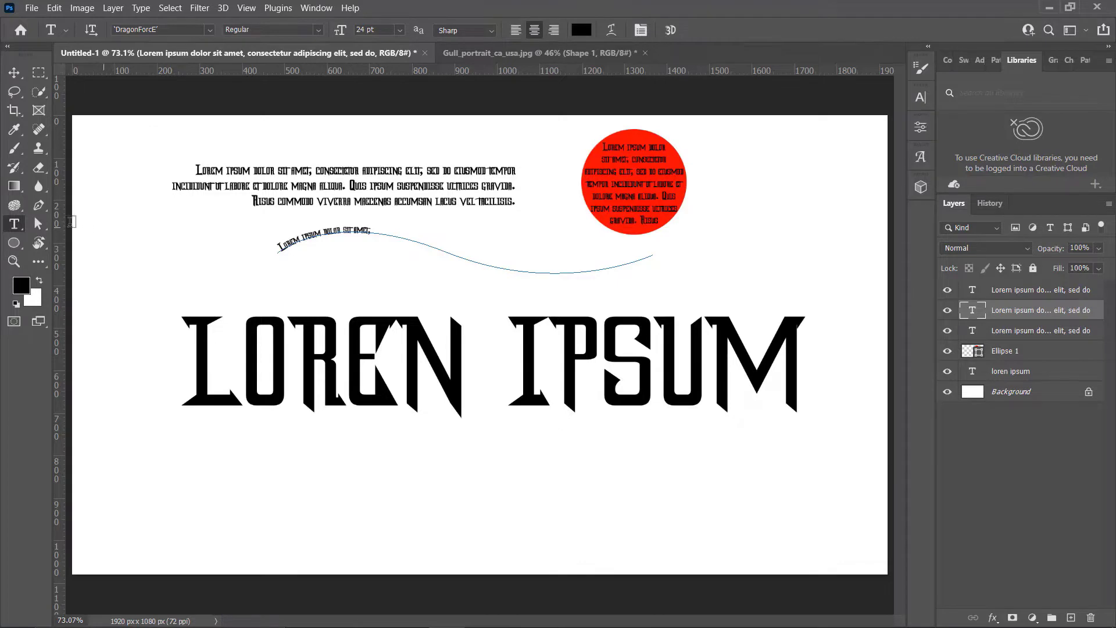
right_click(15, 231)
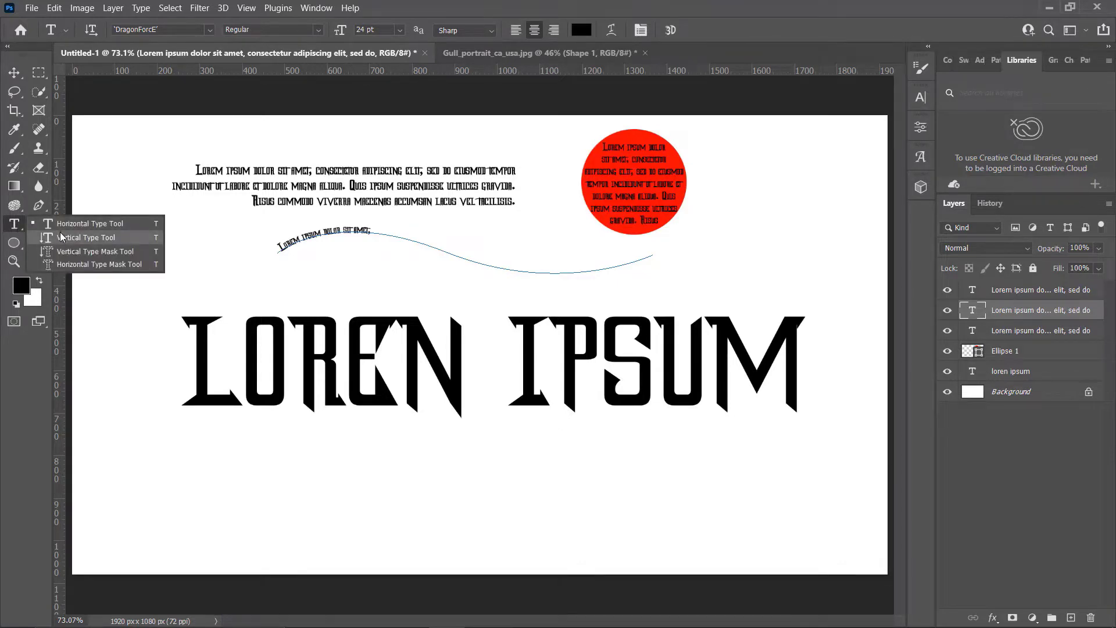
click(60, 236)
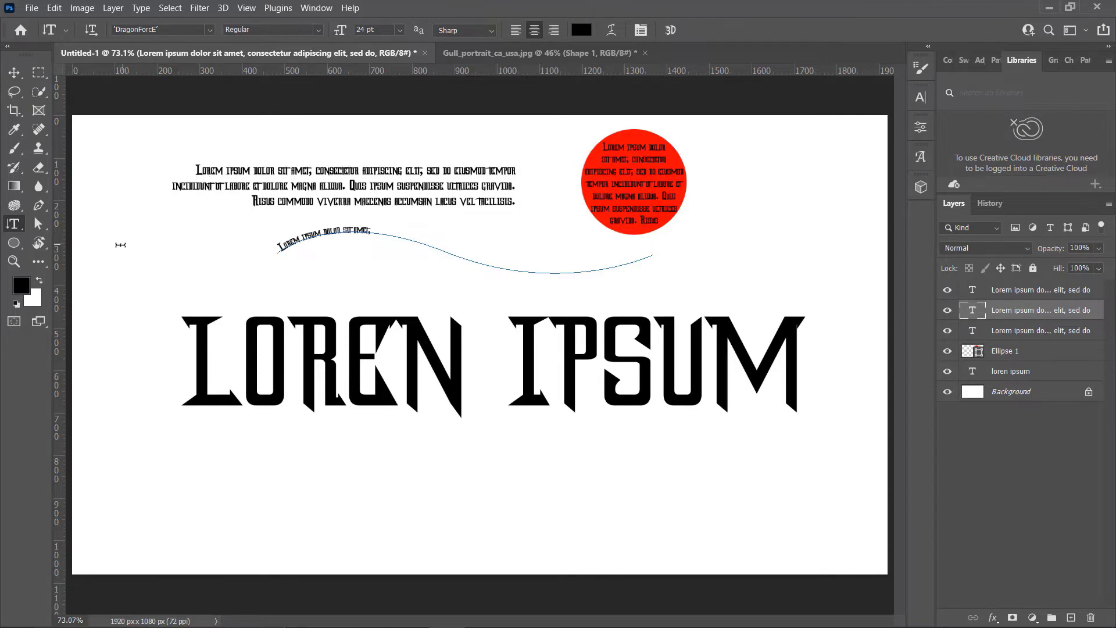
click(120, 245)
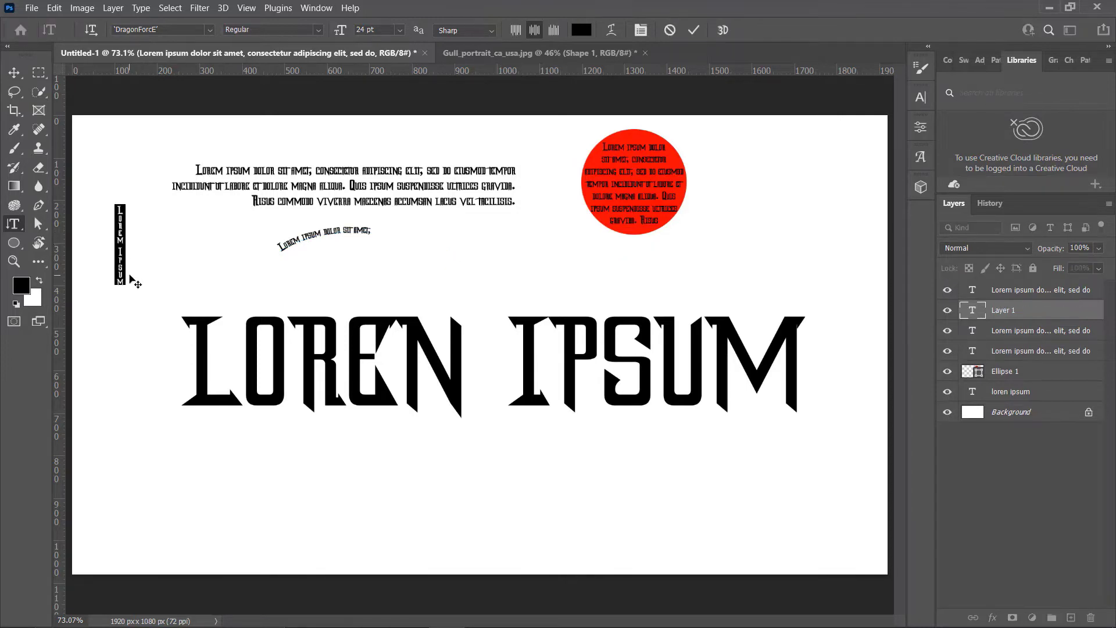
key(BackSpace)
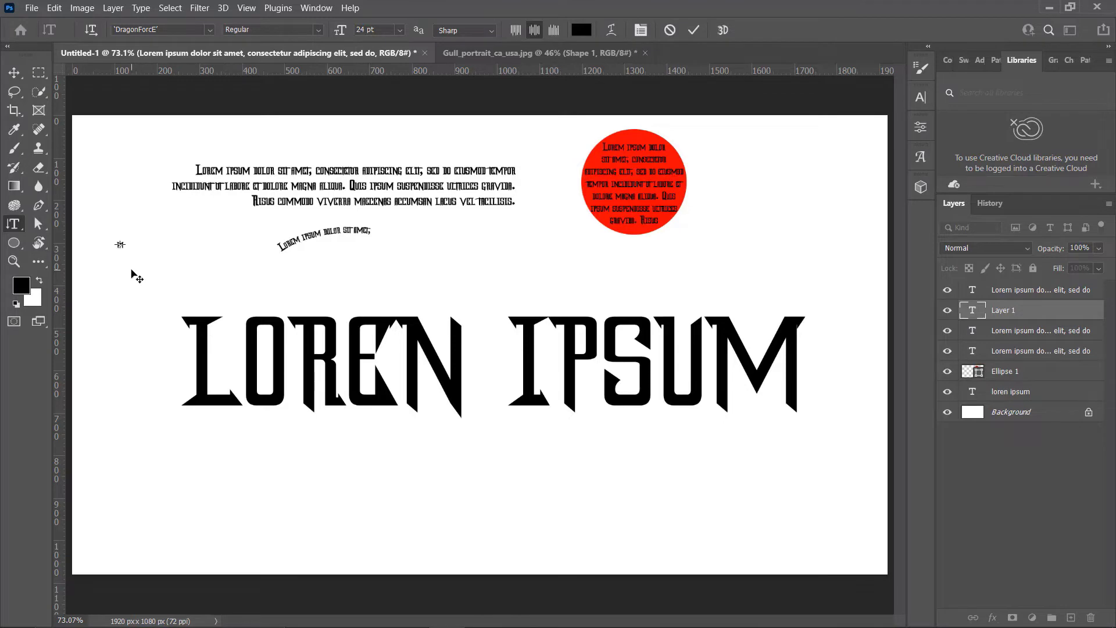
text(Lor)
text(em ips)
text(um)
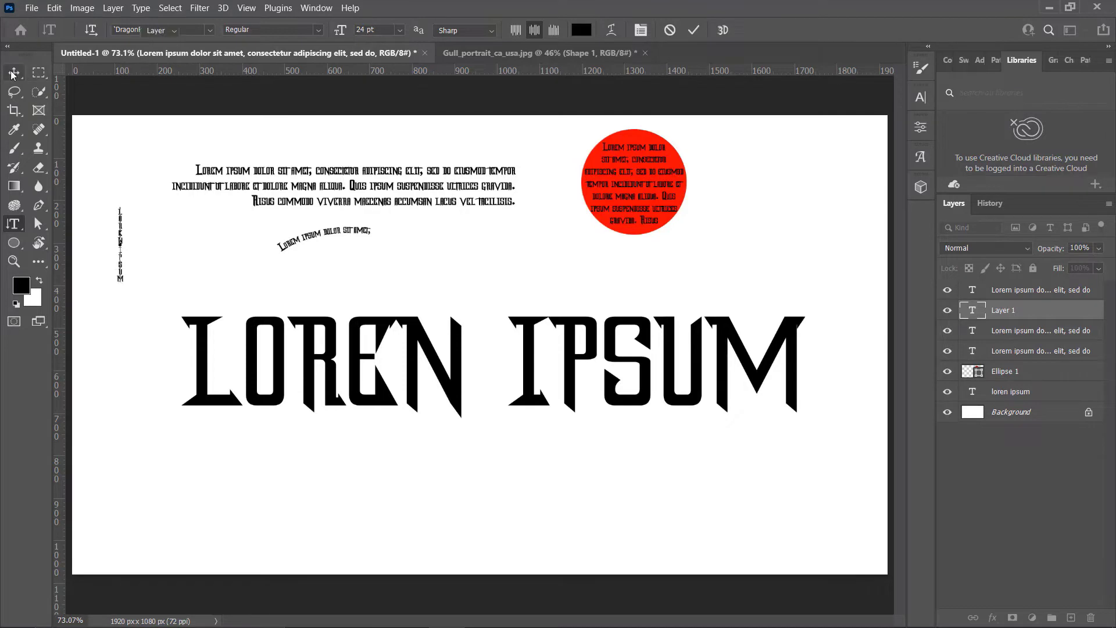
click(14, 72)
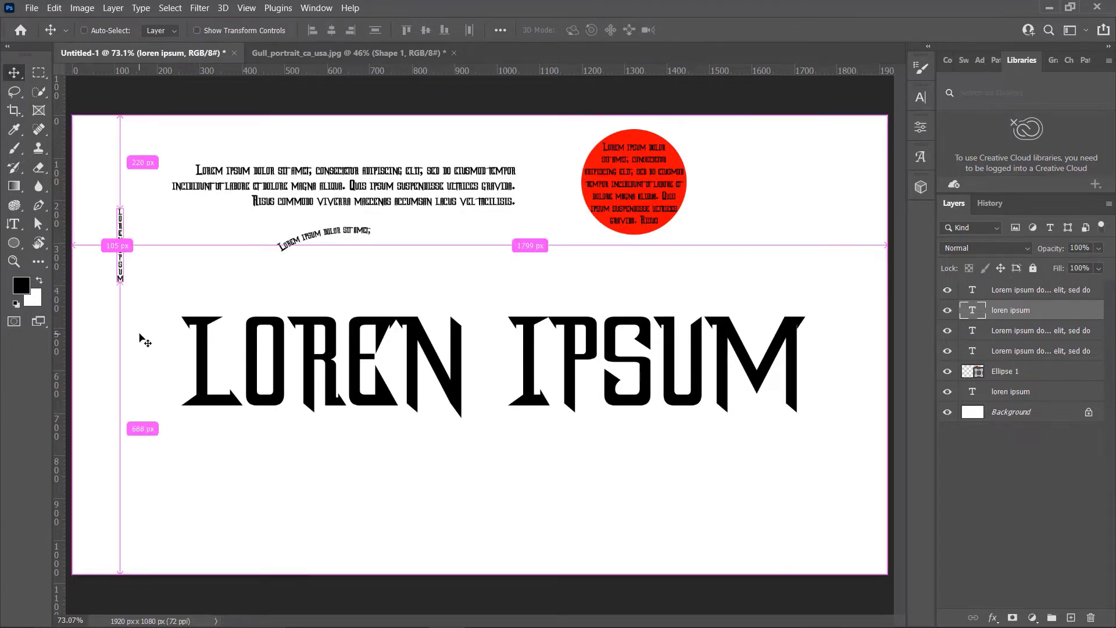
- Scale the vertical text up about four times, to roughly 95.51 pt
key(ctrl+t)
drag(127, 281, 325, 503)
click(719, 29)
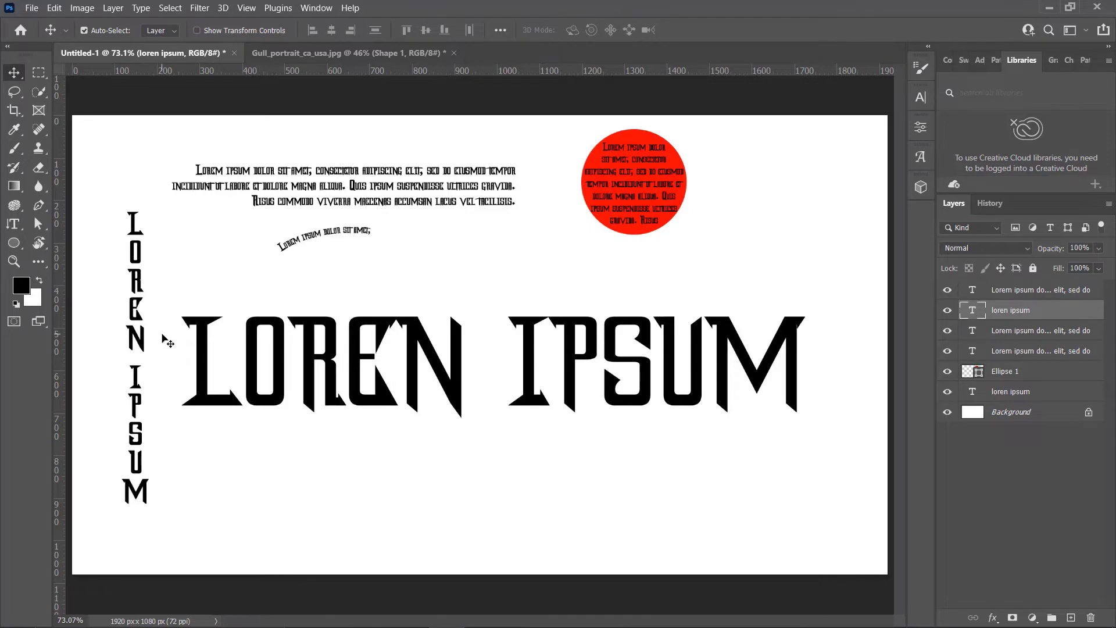
click(13, 223)
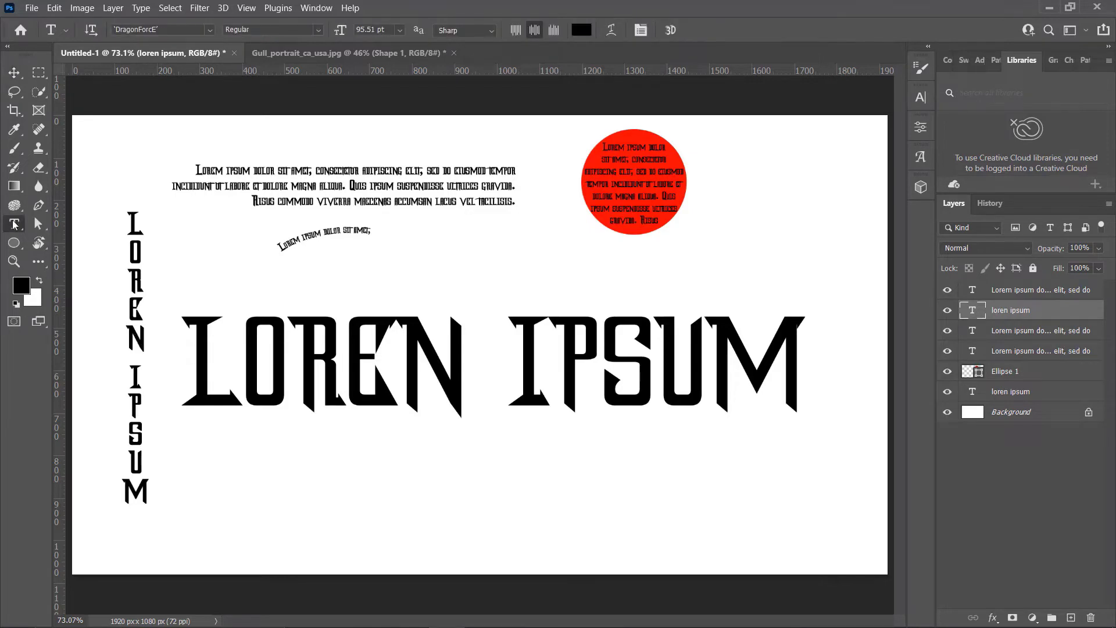